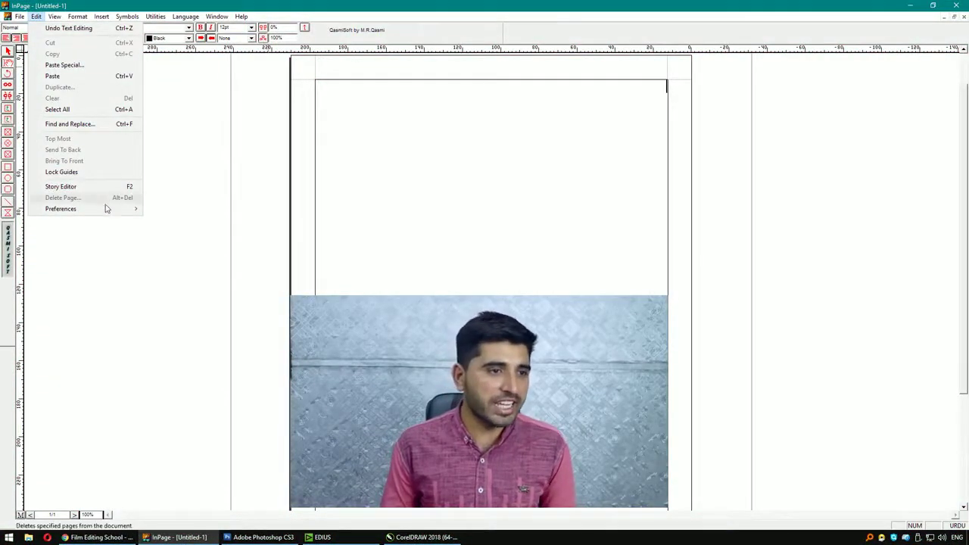
Set InPage's keyboard layout to Phonetic in Keyboard Preferences
mouse_move(108, 212)
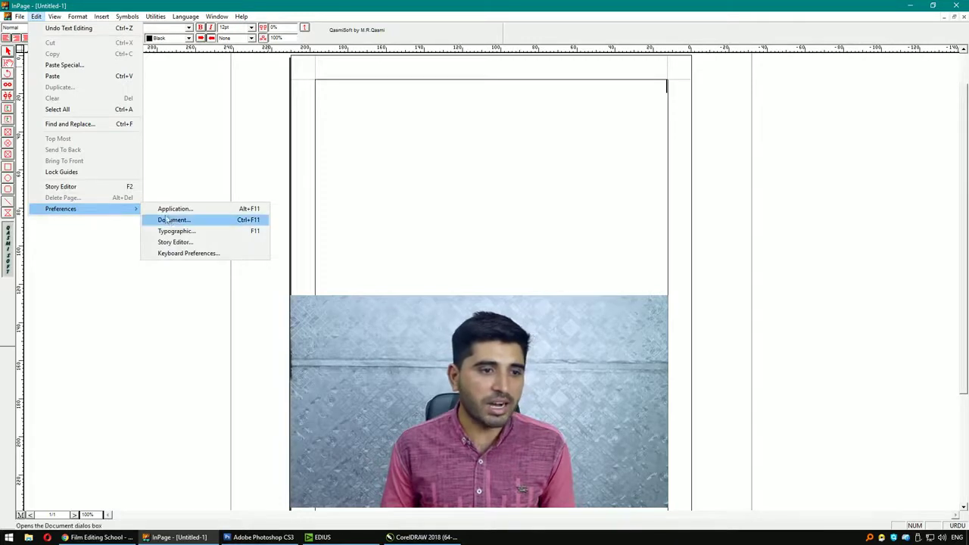
click(198, 255)
drag(435, 241, 454, 159)
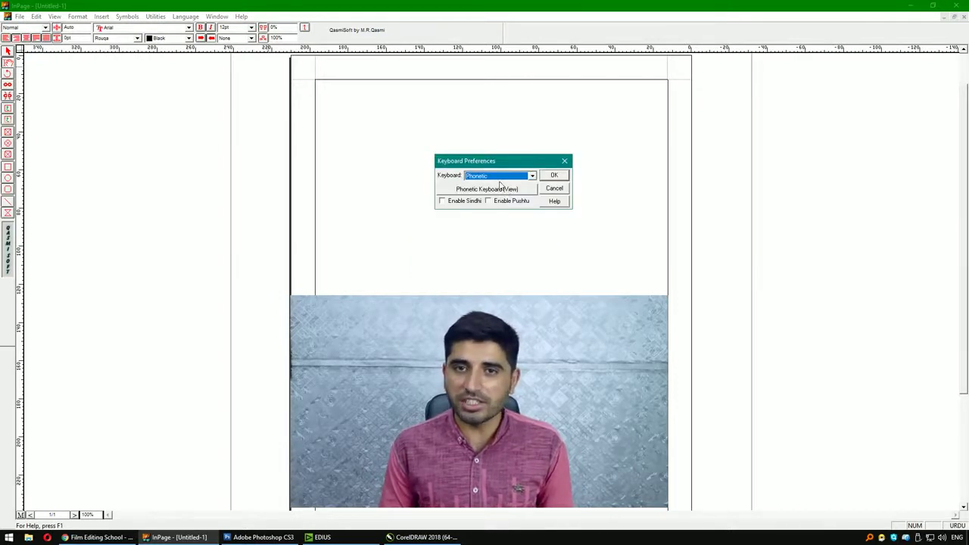
click(532, 177)
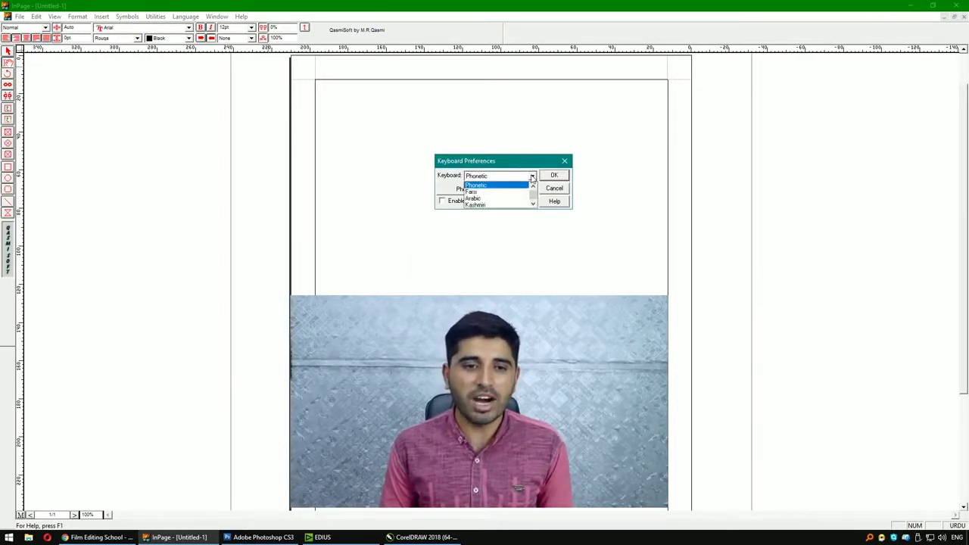
scroll(535, 190, up, 1)
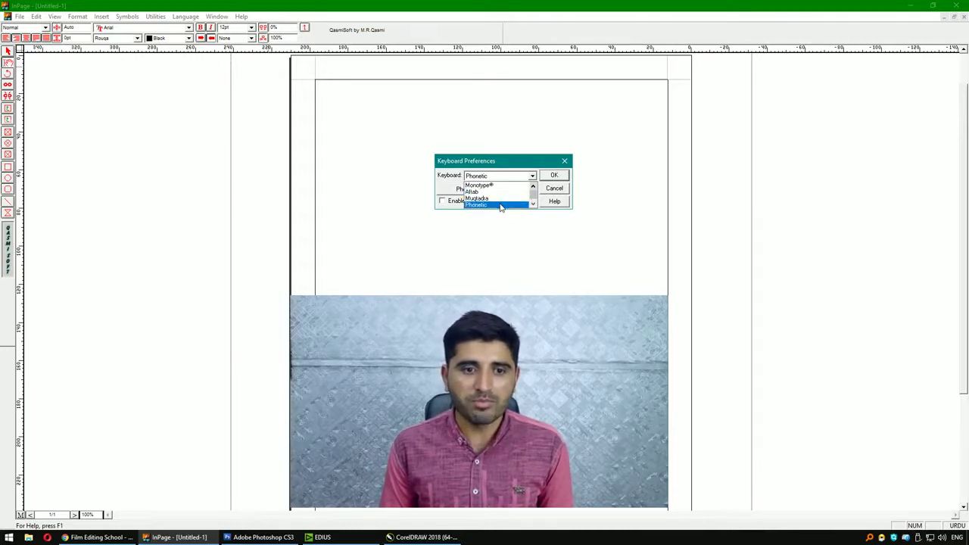
click(501, 205)
click(555, 176)
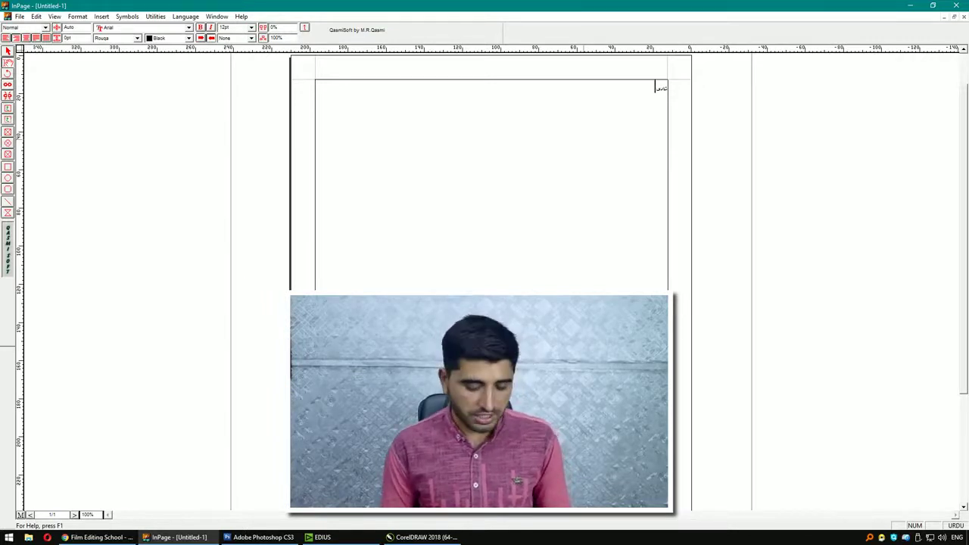
Type the Urdu title شادی مبارک and set it to 80pt
text(مبارک)
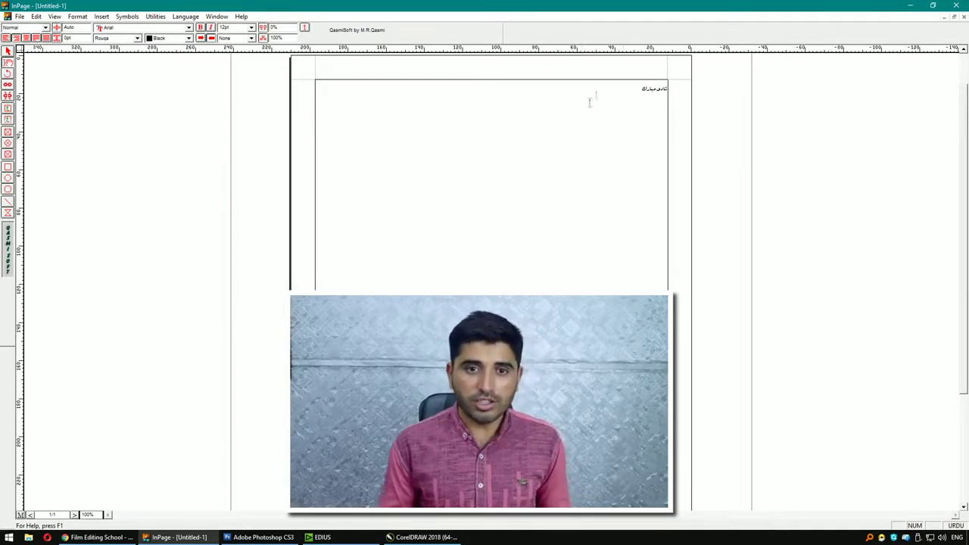
drag(621, 88, 697, 91)
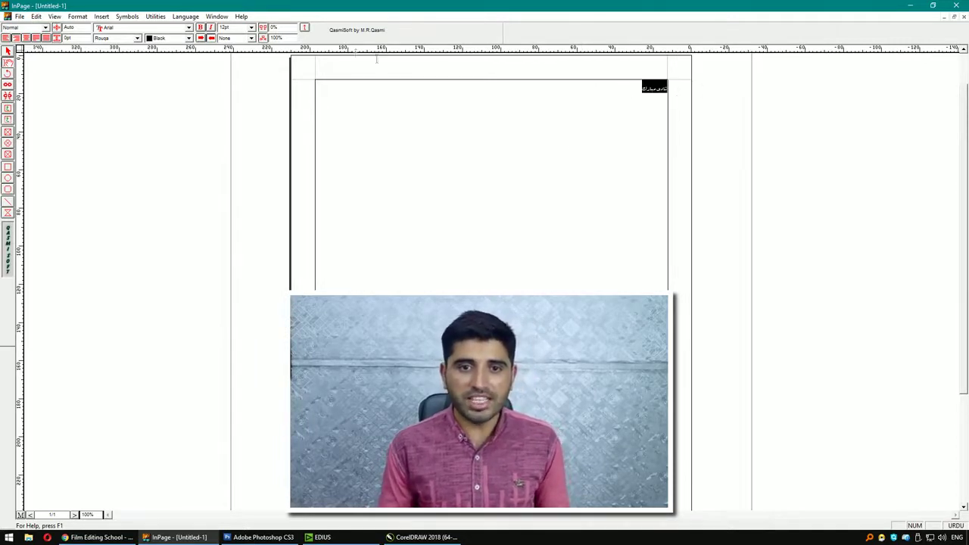
click(251, 27)
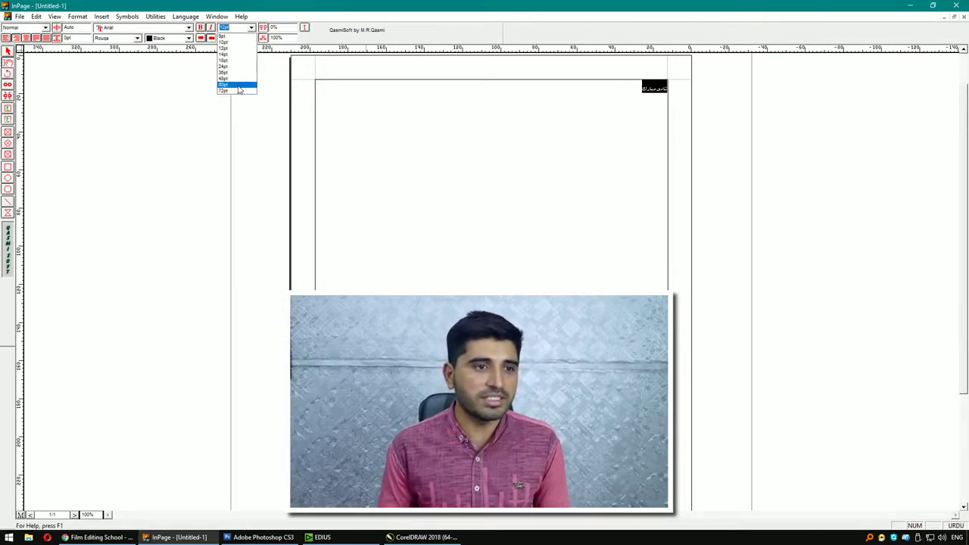
click(231, 87)
Apply the Bombay Black font to the شادی مبارک heading
drag(472, 177, 665, 165)
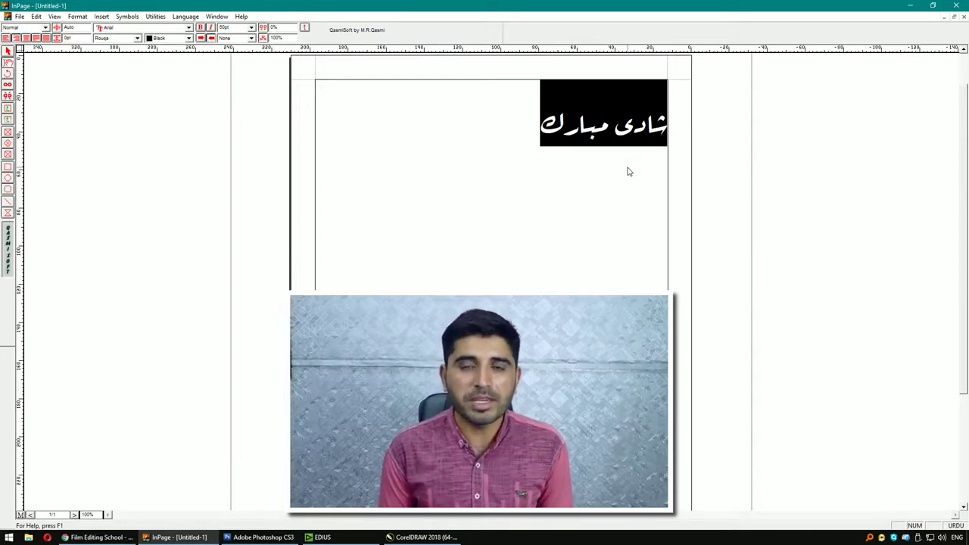
click(137, 38)
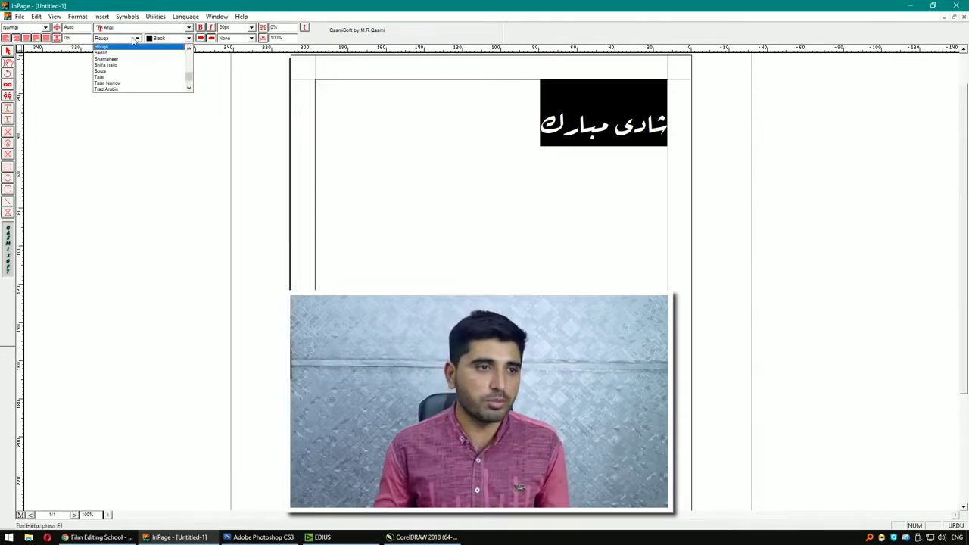
scroll(160, 61, up, 5)
scroll(155, 64, down, 3)
click(137, 79)
click(485, 202)
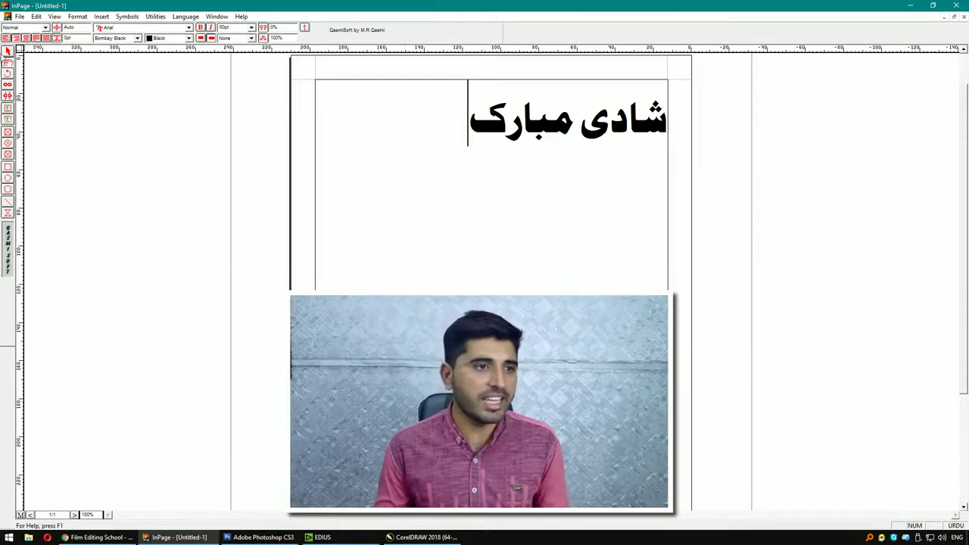
Copy the heading's text box to the clipboard
click(7, 52)
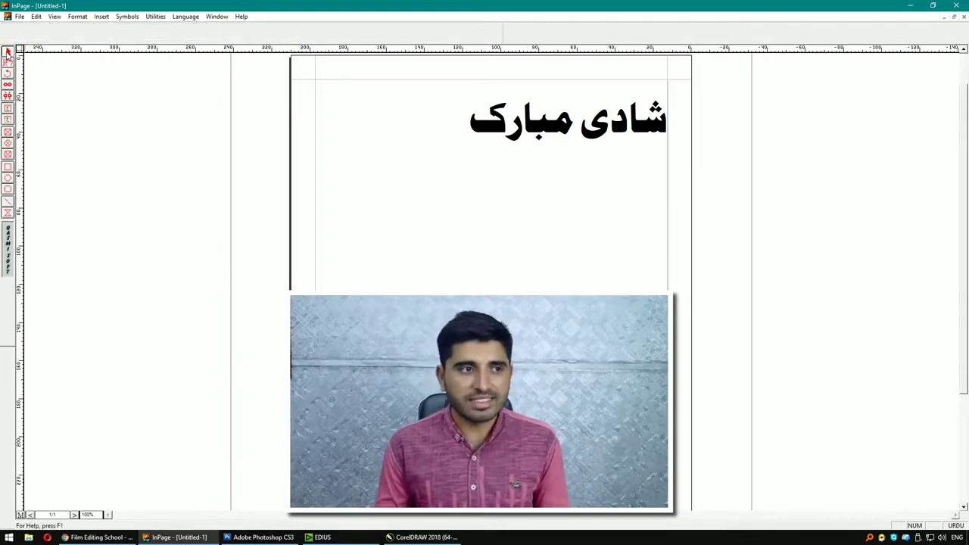
click(455, 203)
right_click(487, 170)
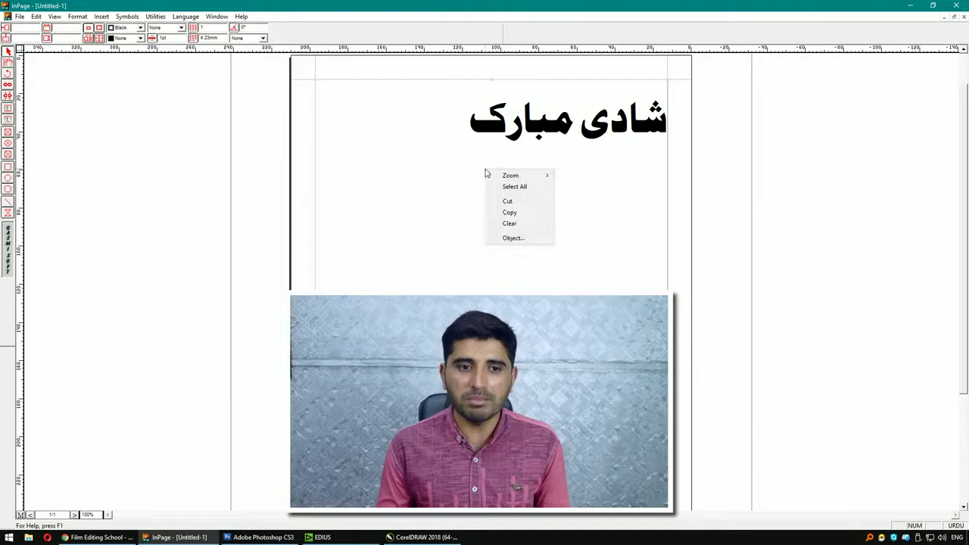
click(507, 192)
right_click(506, 193)
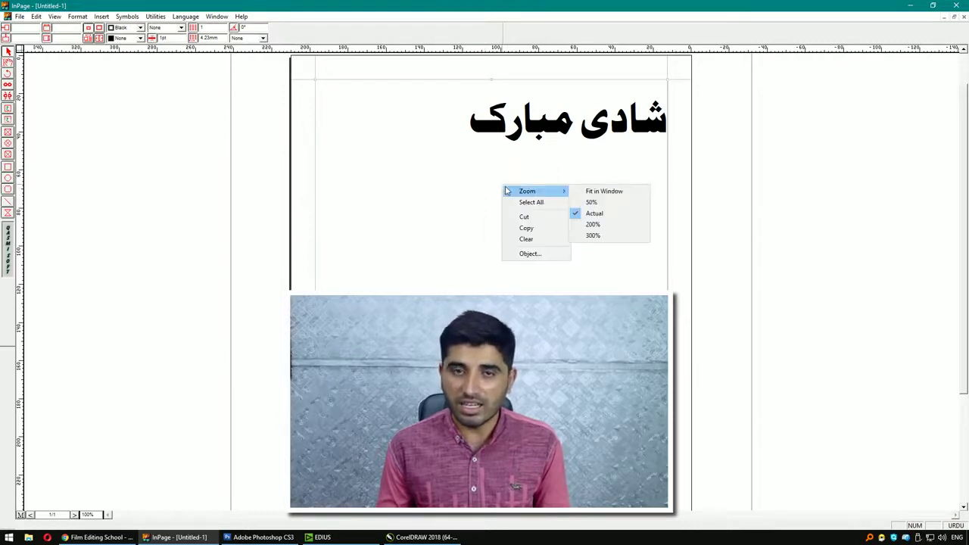
click(534, 227)
right_click(537, 216)
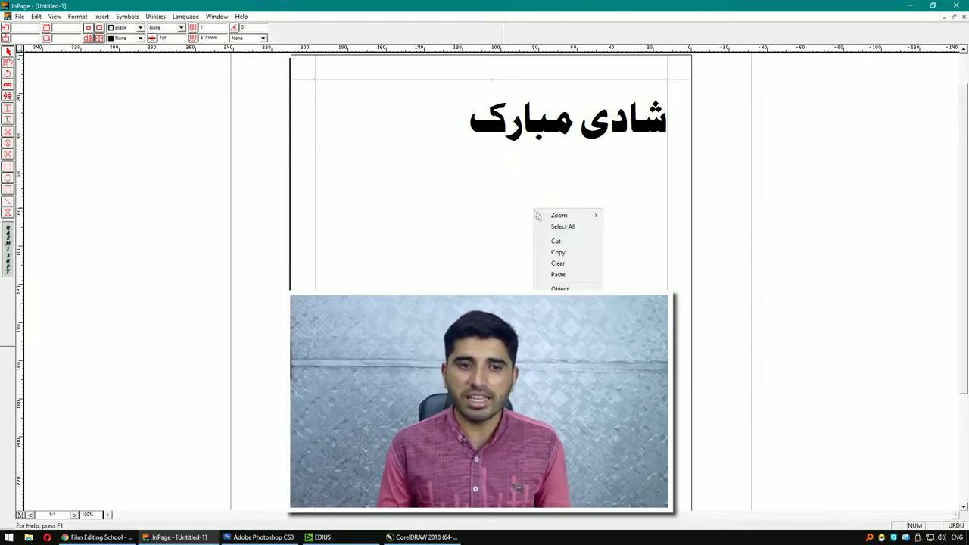
click(557, 252)
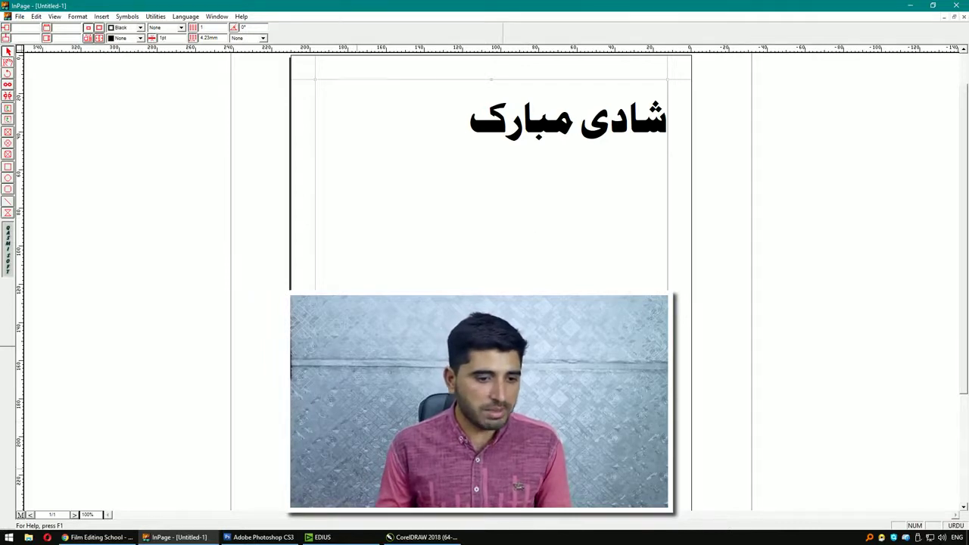
click(438, 538)
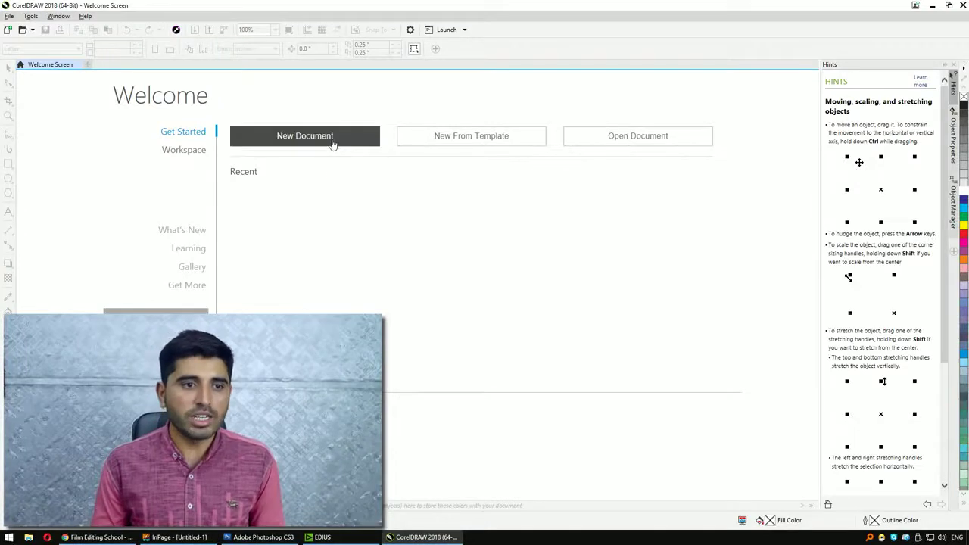
Create a new Letter document in CorelDRAW and paste the Urdu heading into it
click(330, 142)
click(479, 374)
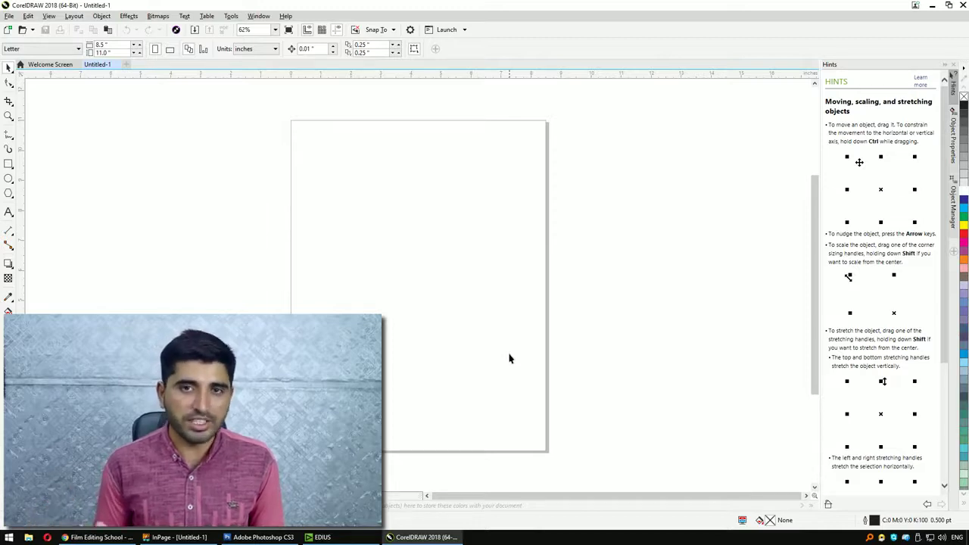
key(ctrl+v)
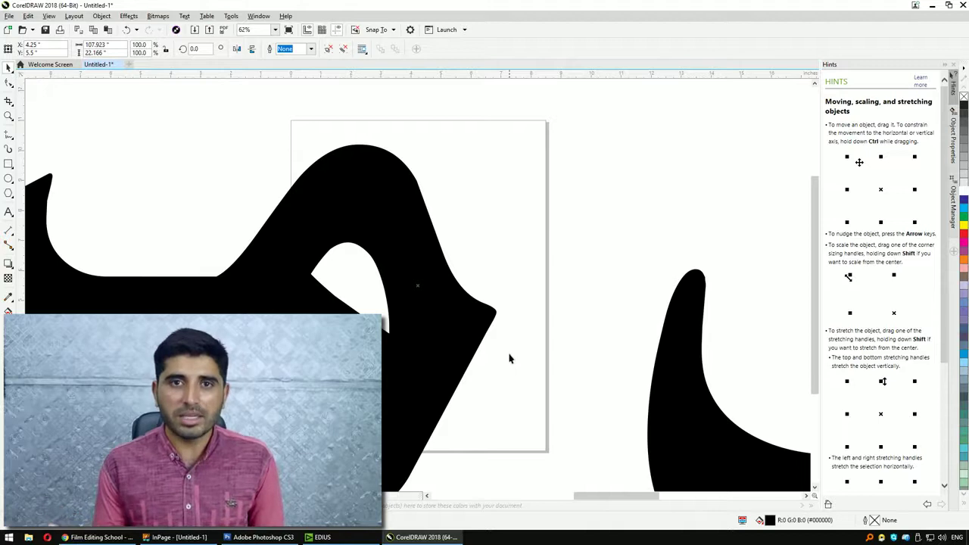
key(ctrl+z)
click(27, 16)
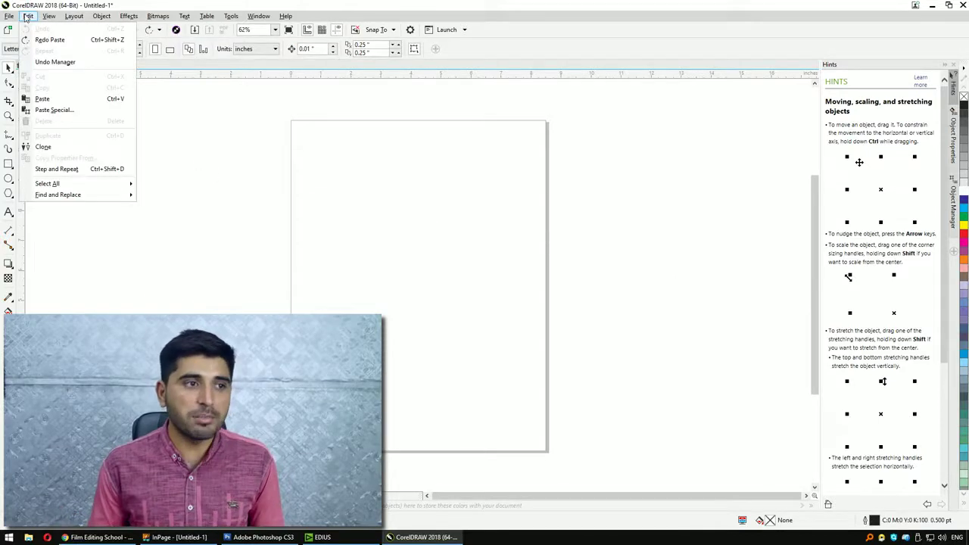
click(75, 101)
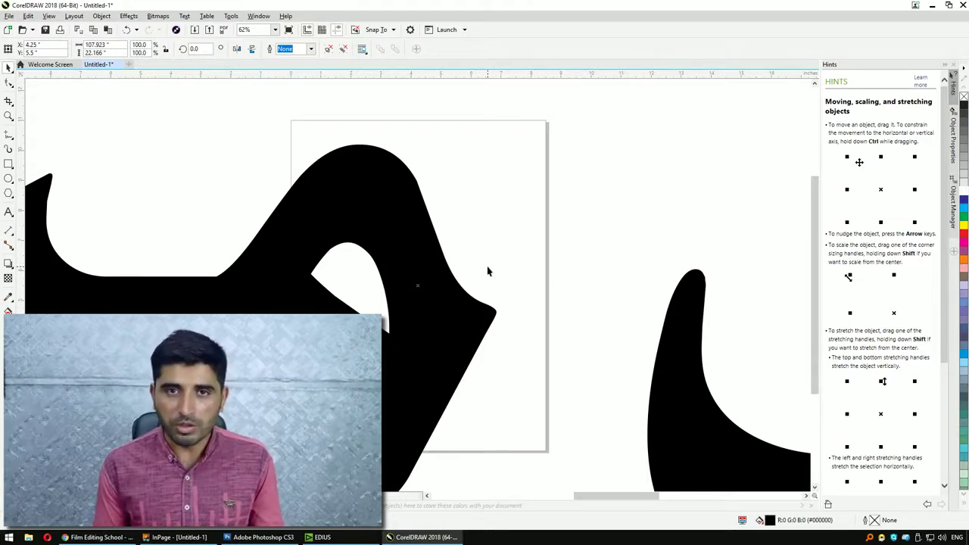
Shrink the pasted heading to about 86% of its size
key(F4)
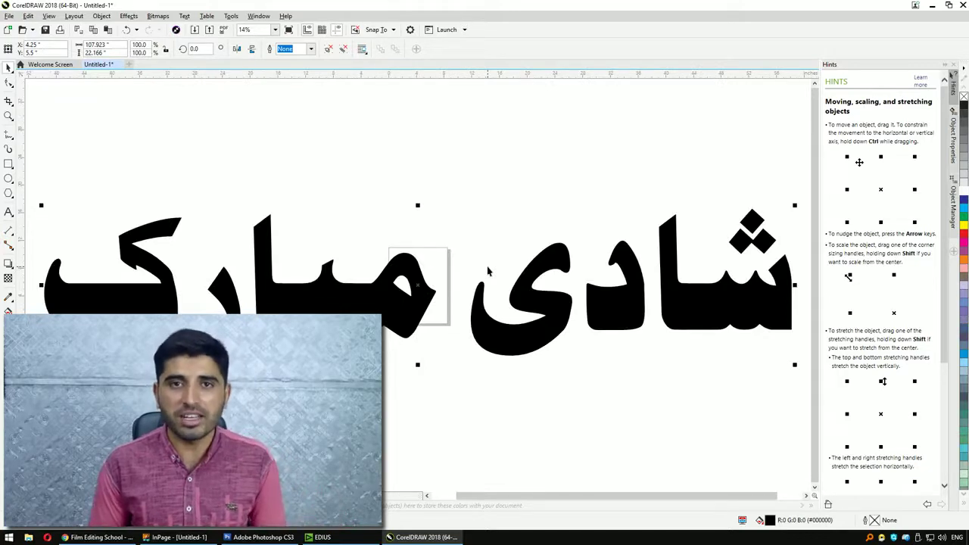
drag(795, 205, 504, 260)
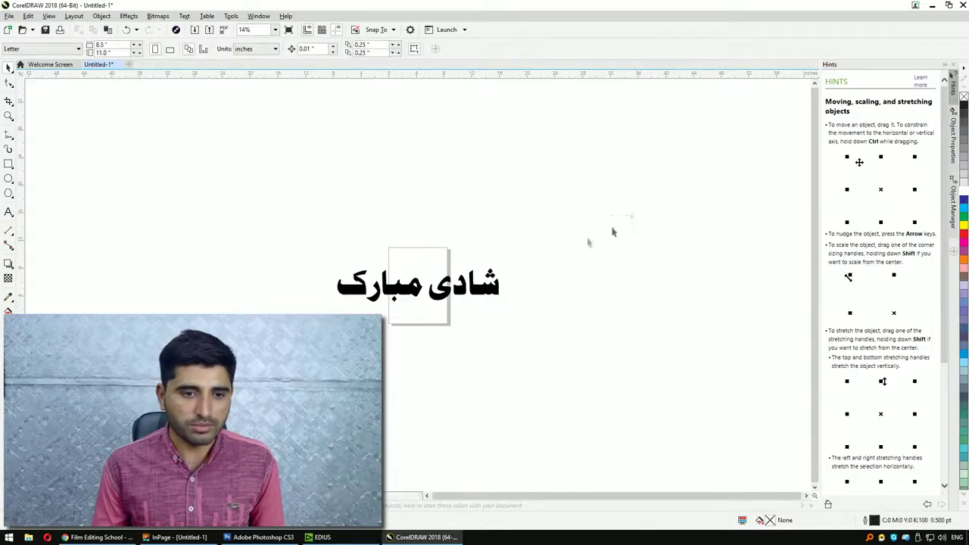
key(F4)
click(513, 192)
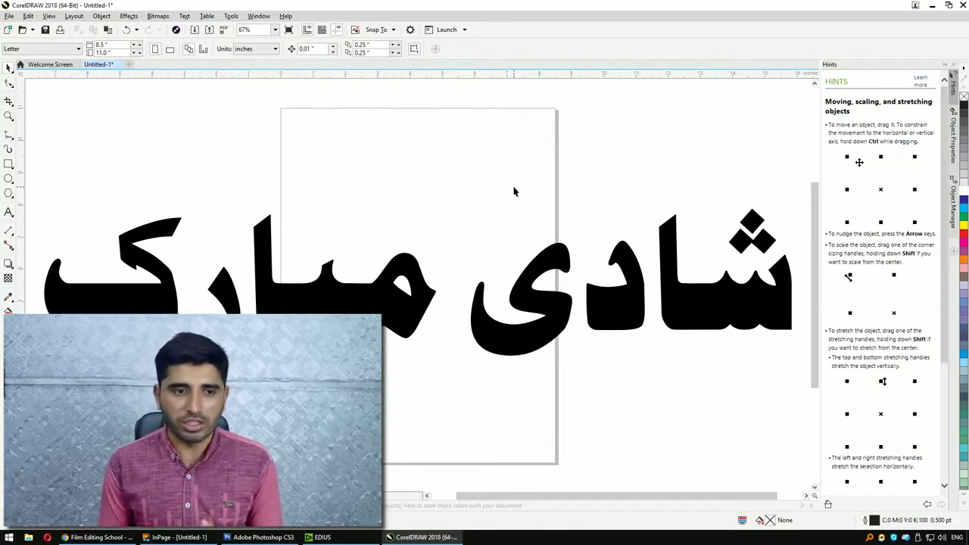
Nudge the middle letters of the heading to the right
click(439, 322)
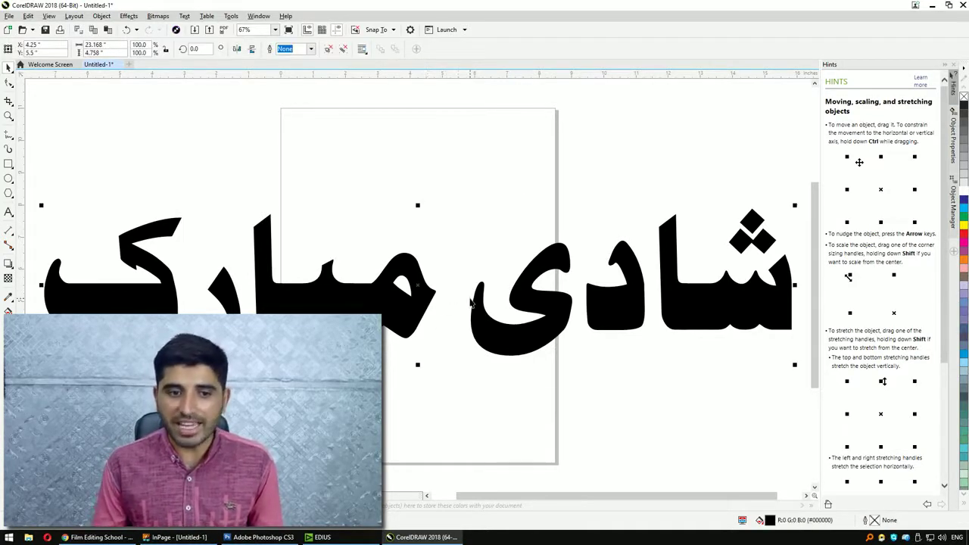
key(F10)
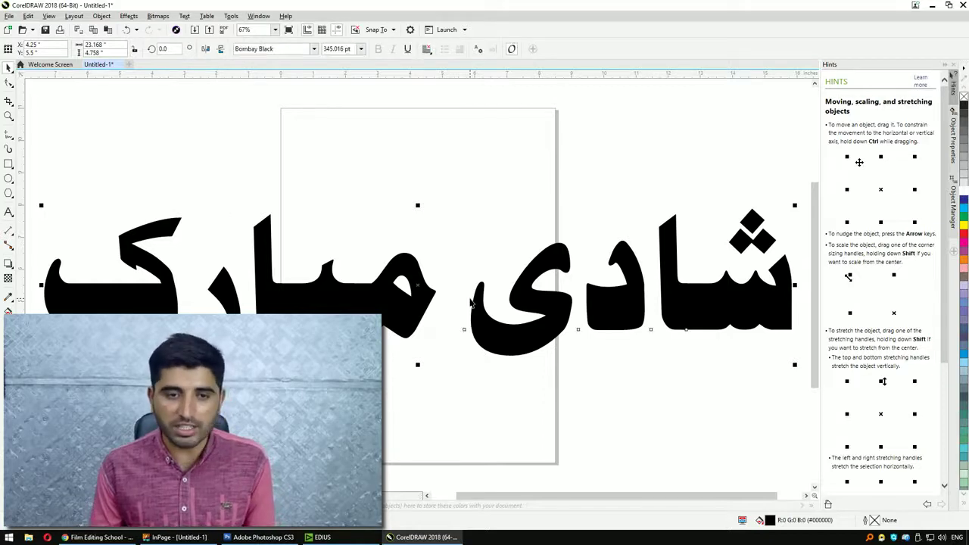
click(468, 250)
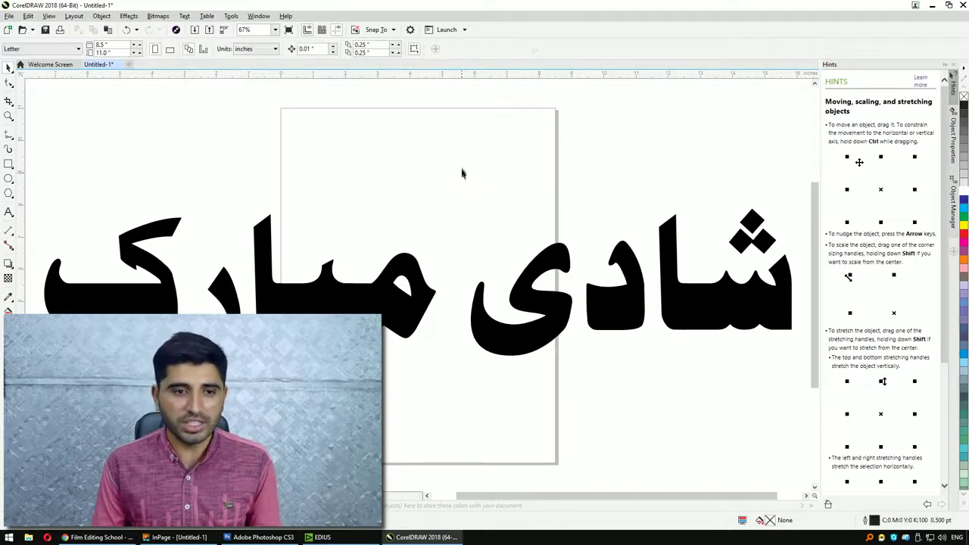
drag(466, 140, 247, 416)
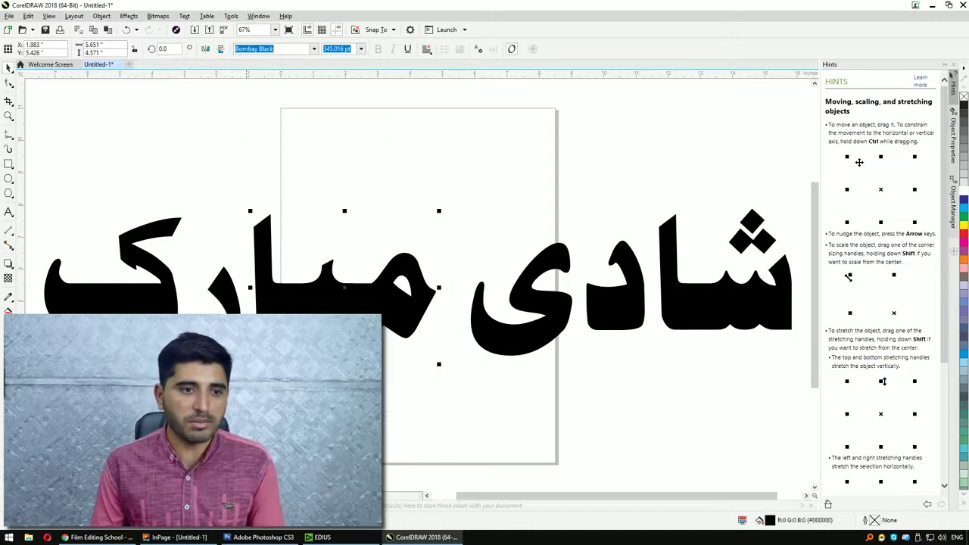
key(Right)
key(Right)
key(Right)
key(Right)
key(Right)
key(Right)
key(Right)
key(Right)
key(Right)
key(Right)
key(Right)
key(Right)
key(Right)
key(Right)
key(Escape)
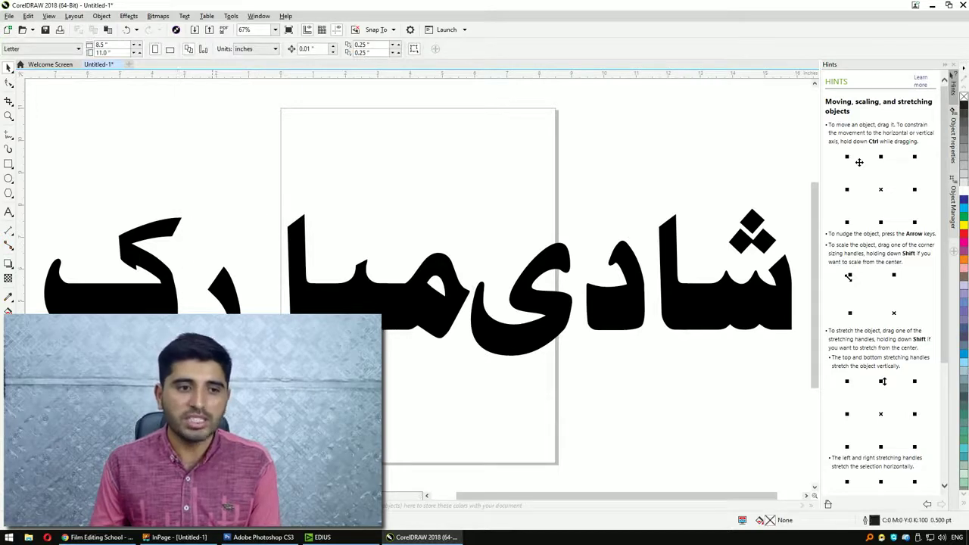
Nudge the left-end letters right, then select the whole Urdu title
click(220, 312)
key(Right)
key(Right)
key(Right)
key(Right)
key(Right)
key(Right)
key(Right)
key(Right)
key(Right)
key(Right)
mouse_move(199, 177)
mouse_down()
mouse_move(97, 325)
mouse_move(31, 333)
mouse_up()
key(Right)
key(Right)
key(Right)
key(Right)
key(Right)
key(Right)
key(Right)
key(Right)
key(Right)
key(Right)
key(Right)
key(Right)
key(Right)
key(Right)
key(Right)
key(Right)
key(Right)
key(Right)
key(Right)
key(Right)
key(Right)
key(Right)
key(Right)
key(Right)
key(Right)
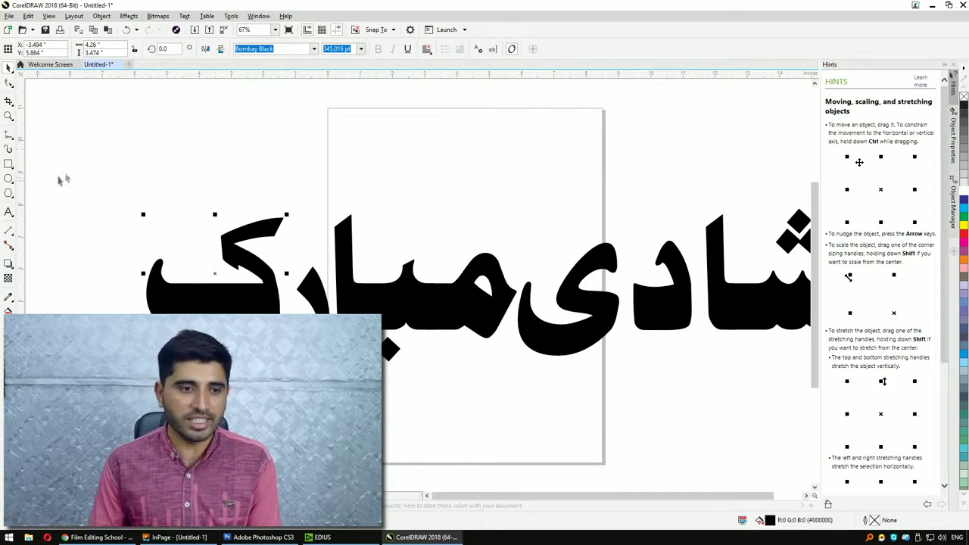
drag(75, 155, 717, 427)
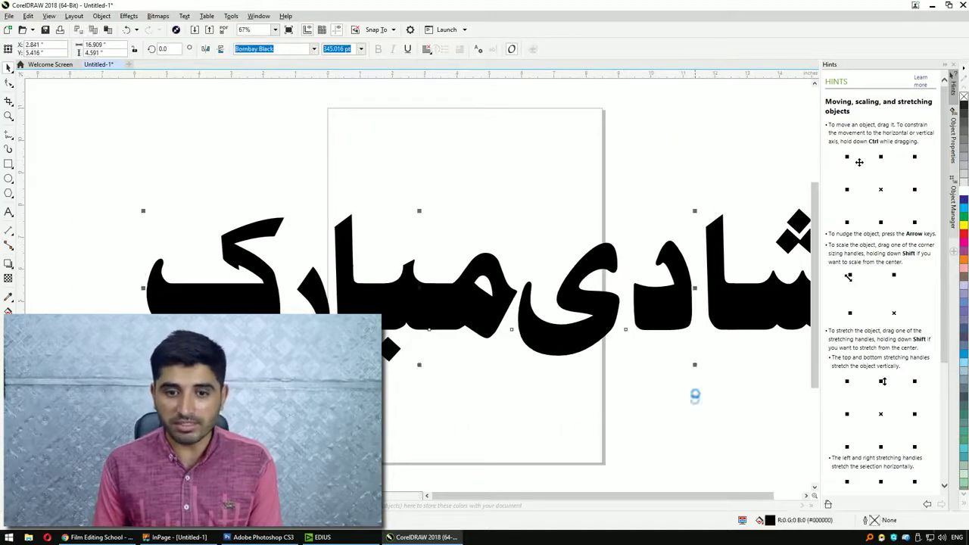
key(Right)
key(Right)
key(Right)
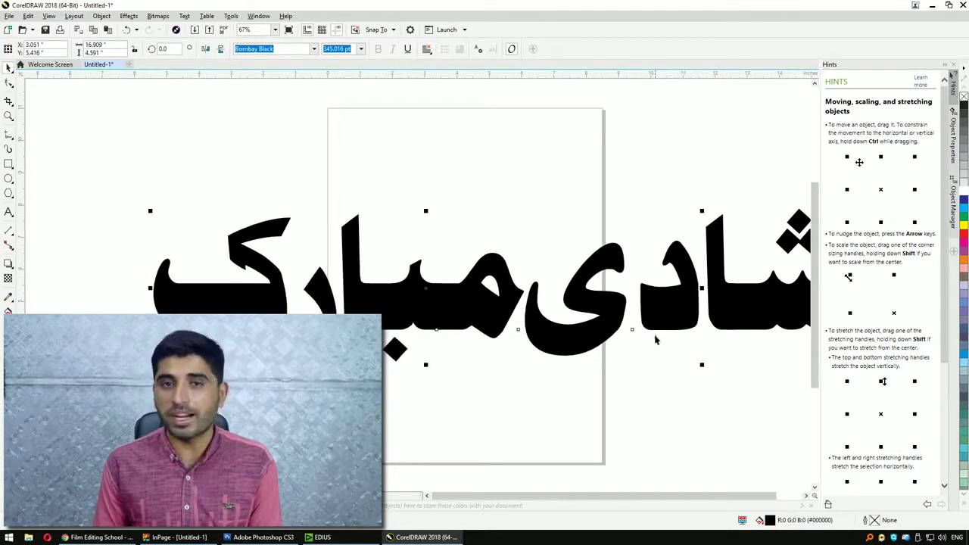
mouse_move(105, 145)
mouse_down()
mouse_move(436, 367)
mouse_move(646, 427)
mouse_up()
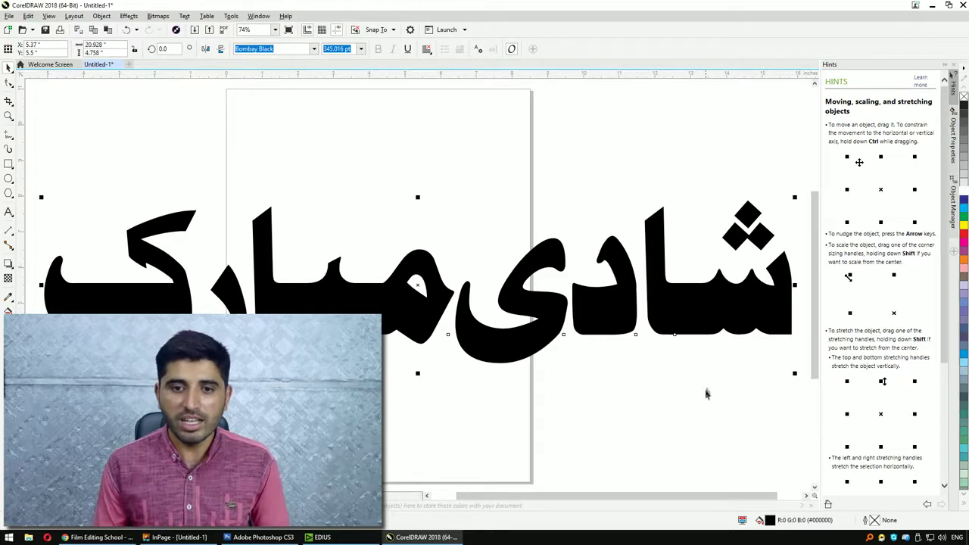
click(964, 203)
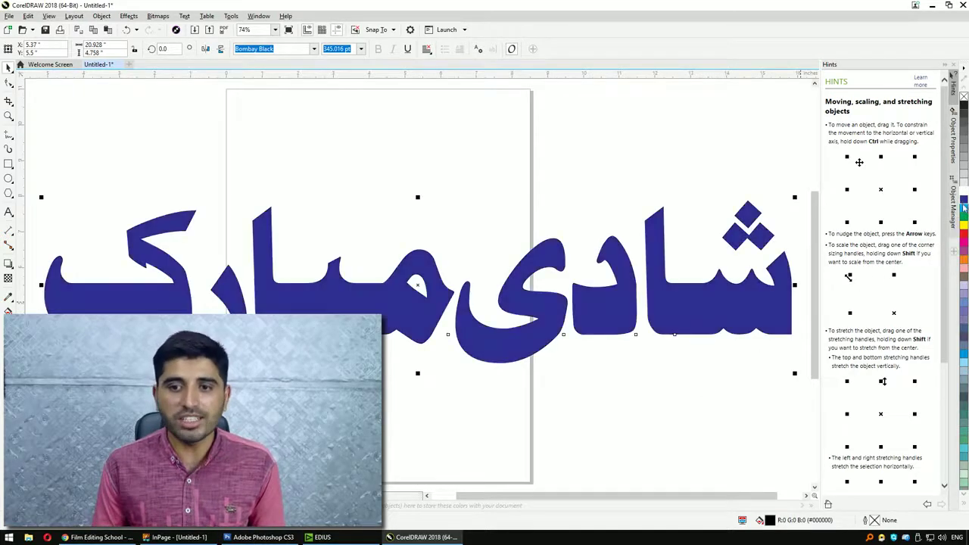
click(964, 210)
click(965, 226)
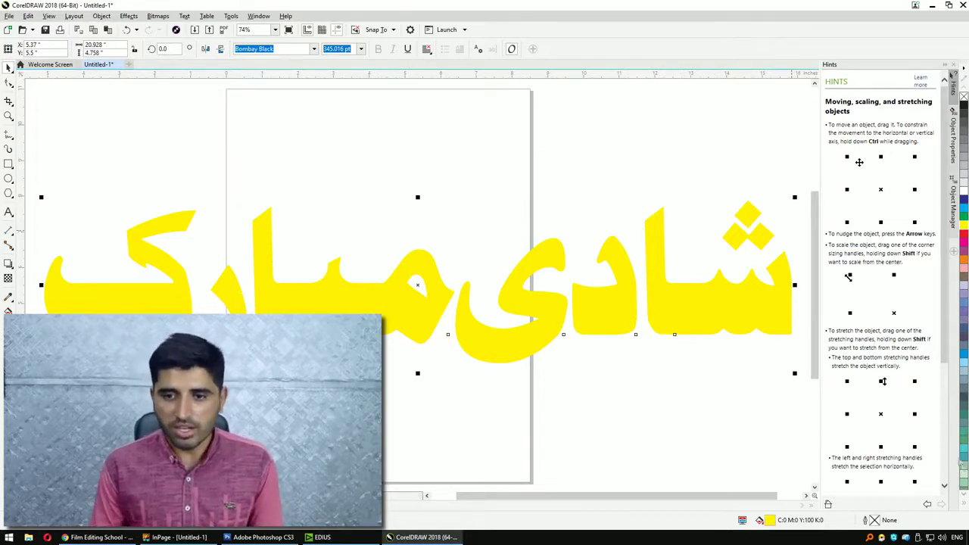
click(964, 506)
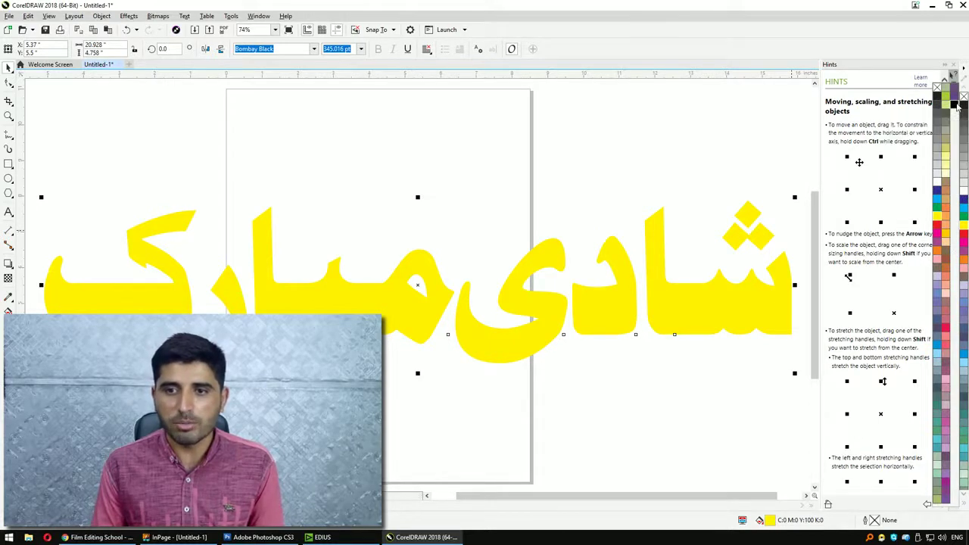
click(956, 106)
click(703, 123)
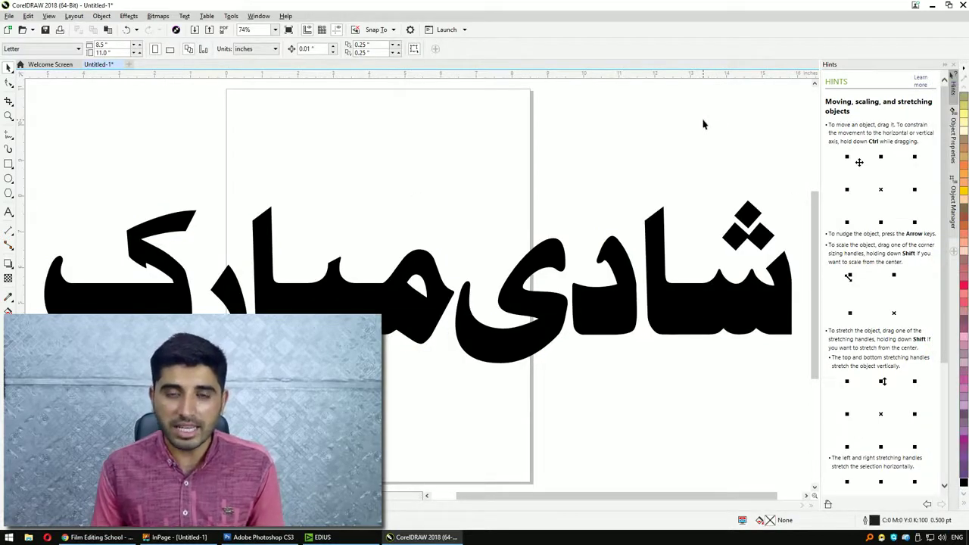
key(ctrl+a)
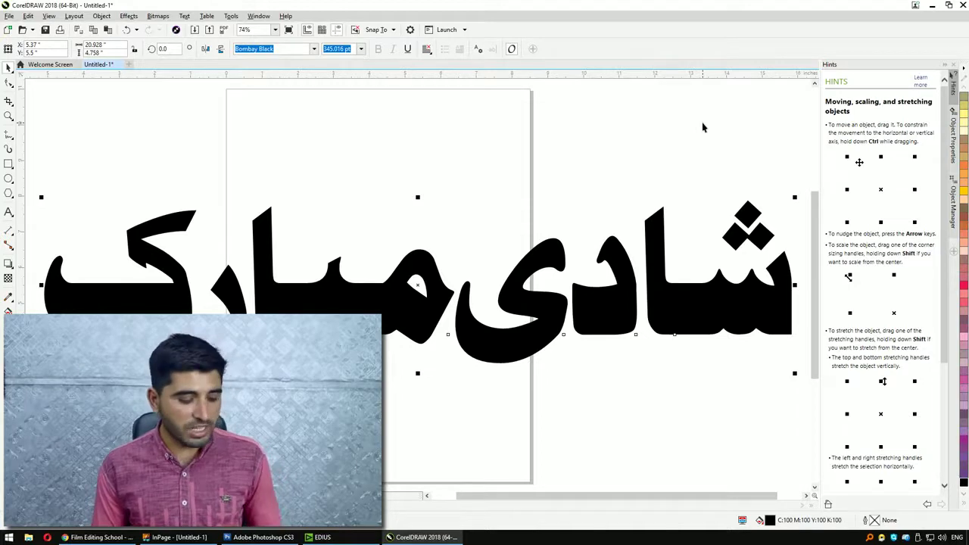
Start a Ctrl+E export and create a Class 20 folder on the Desktop as its destination
key(ctrl+e)
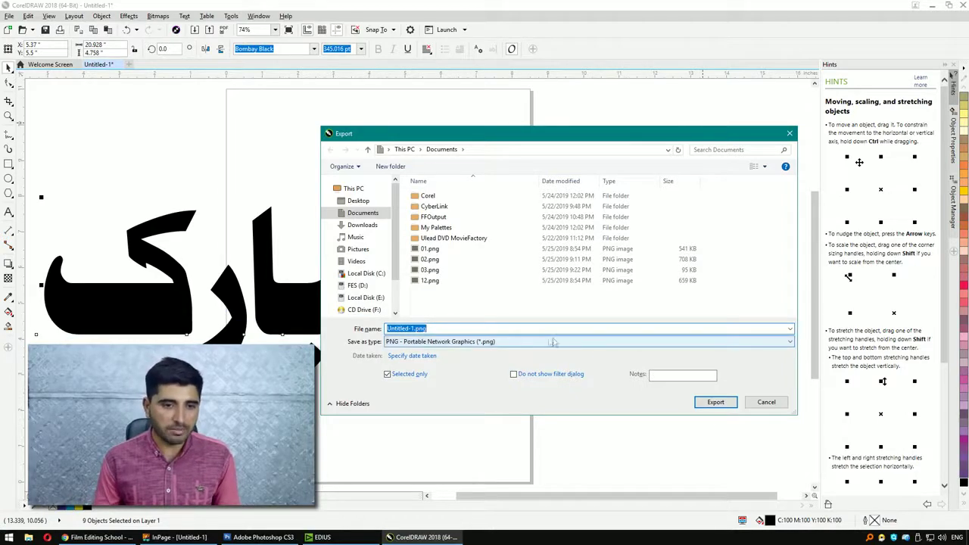
key(BackSpace)
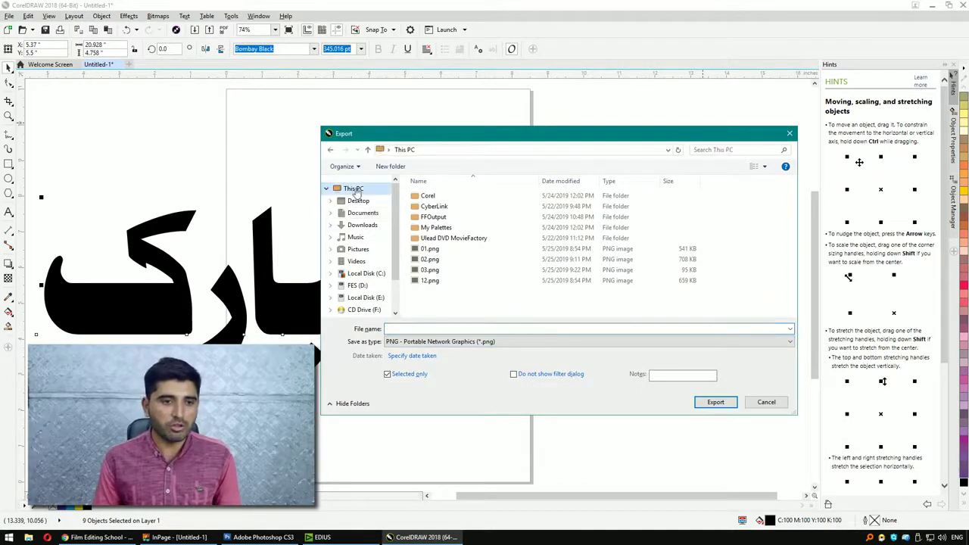
click(353, 188)
click(359, 200)
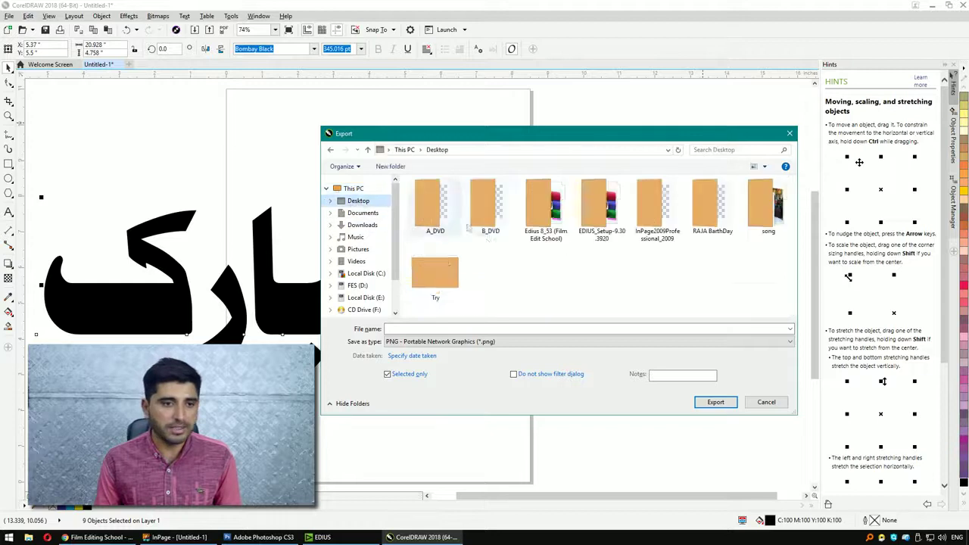
right_click(658, 280)
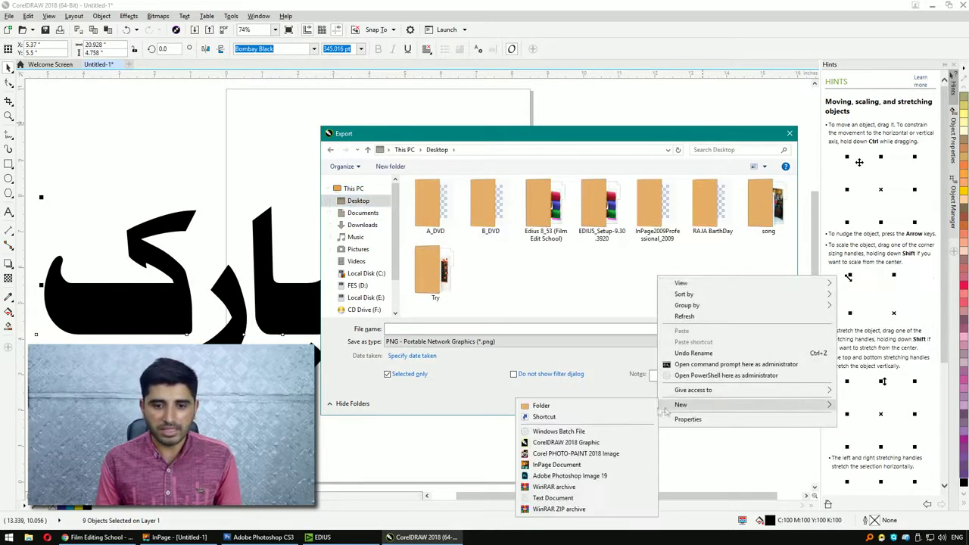
click(592, 399)
text(Cla)
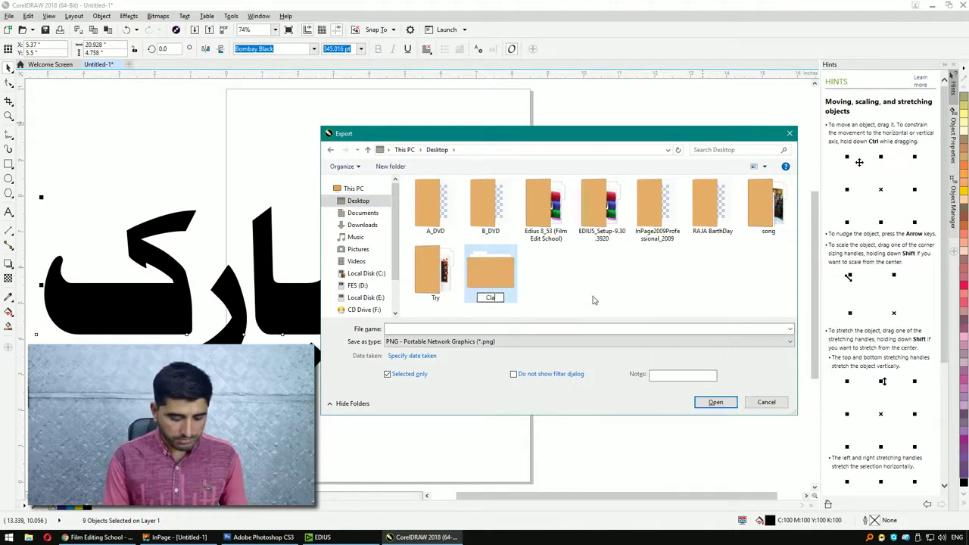
text(ss 20)
key(Return)
key(Return)
click(509, 330)
text(Shadi)
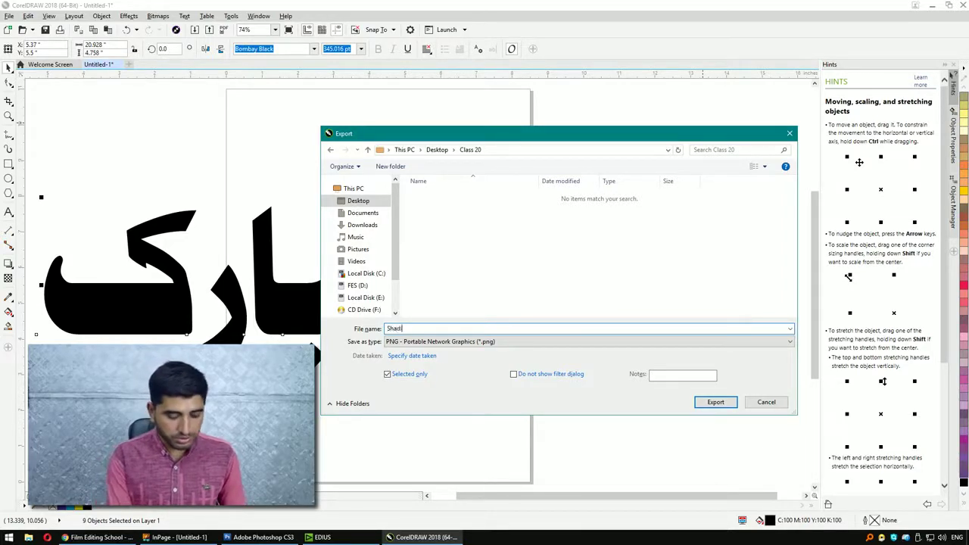
Export the title as Shadi Mubarak.png with a transparent background
text(Mubarak)
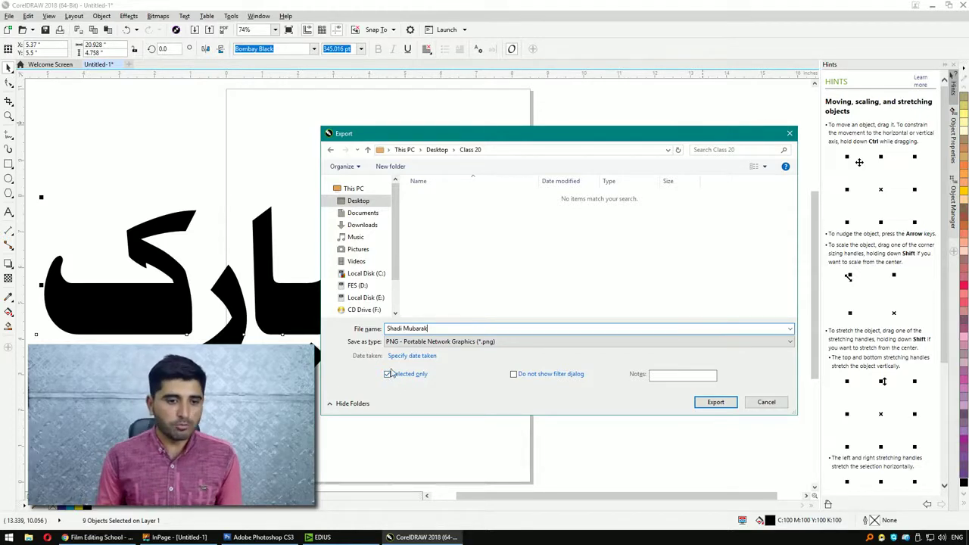
click(712, 407)
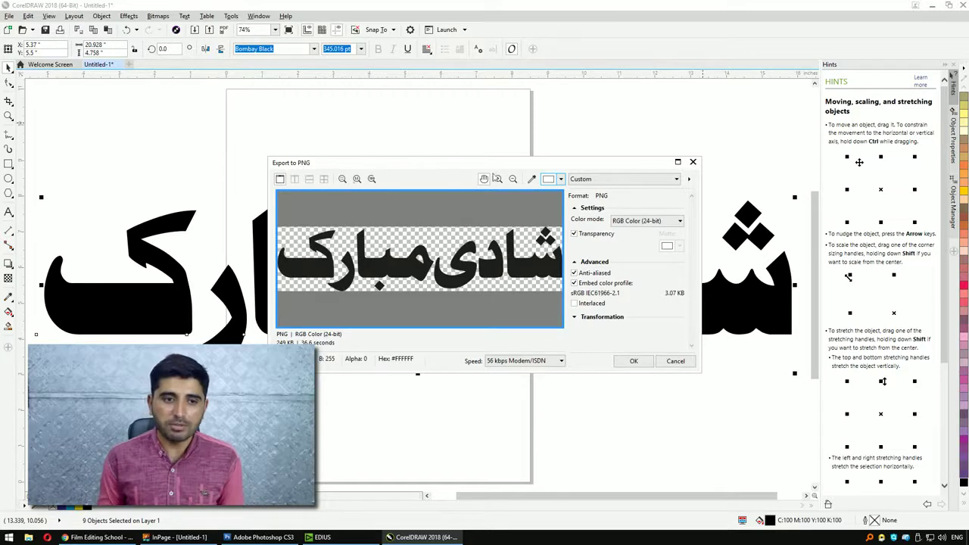
drag(499, 168, 510, 130)
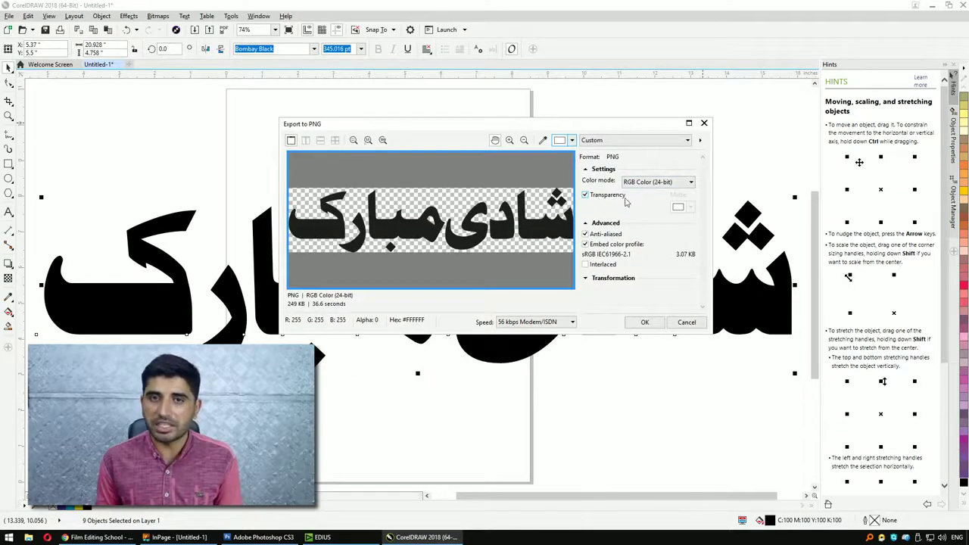
click(586, 196)
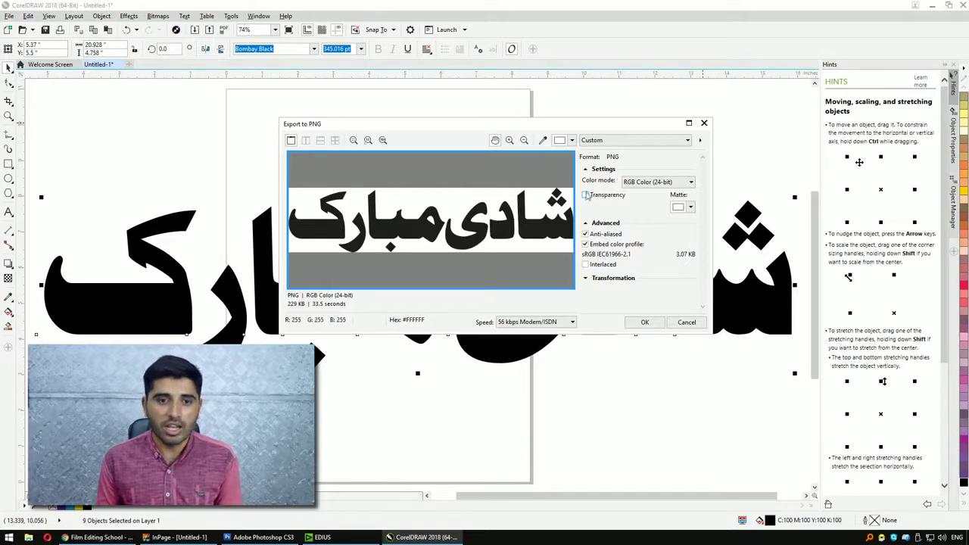
click(585, 195)
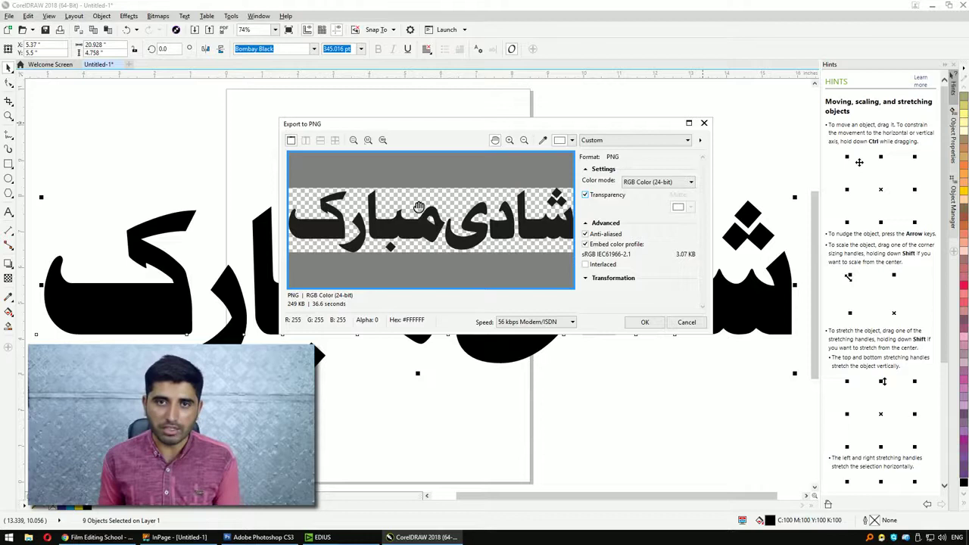
click(643, 322)
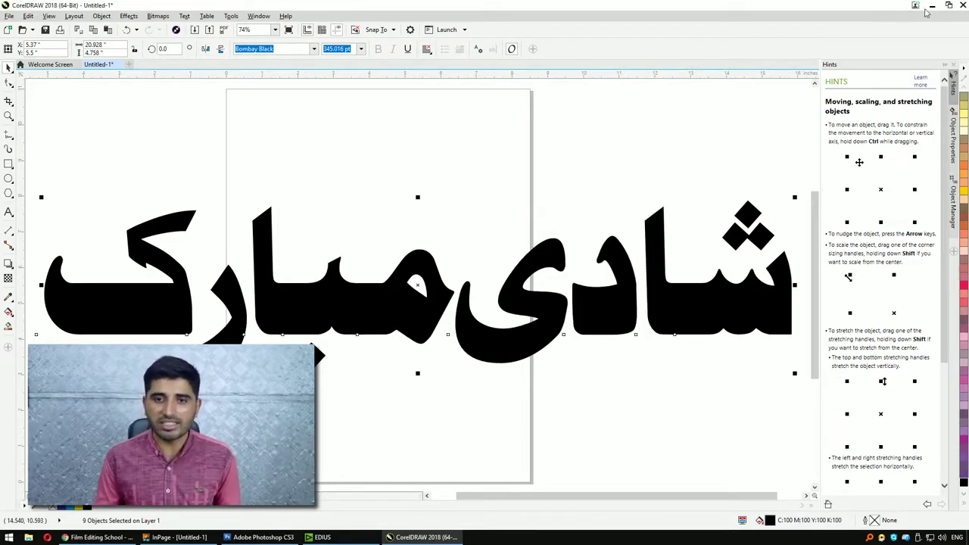
Create a new 1920×1080 HDTV 1080p document in Photoshop, fitted to the screen
click(266, 539)
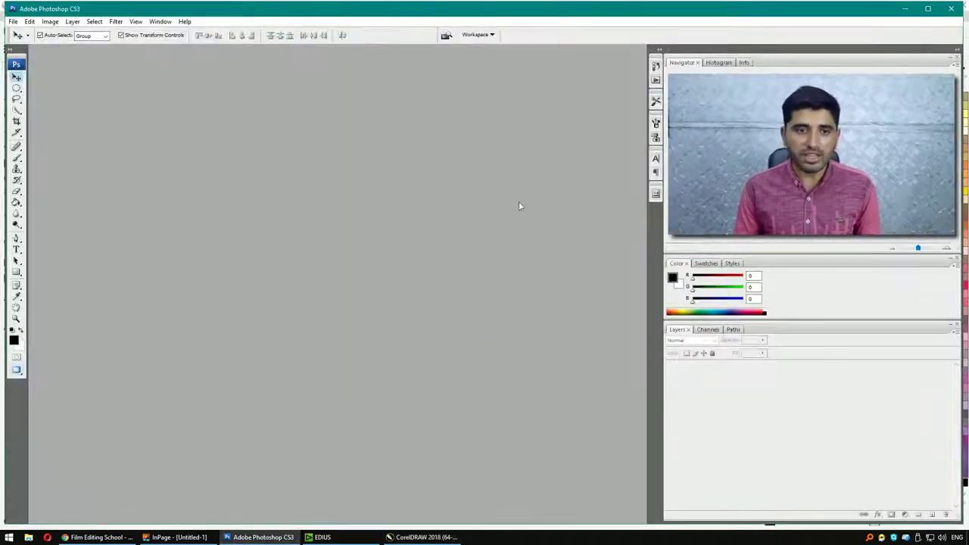
click(925, 11)
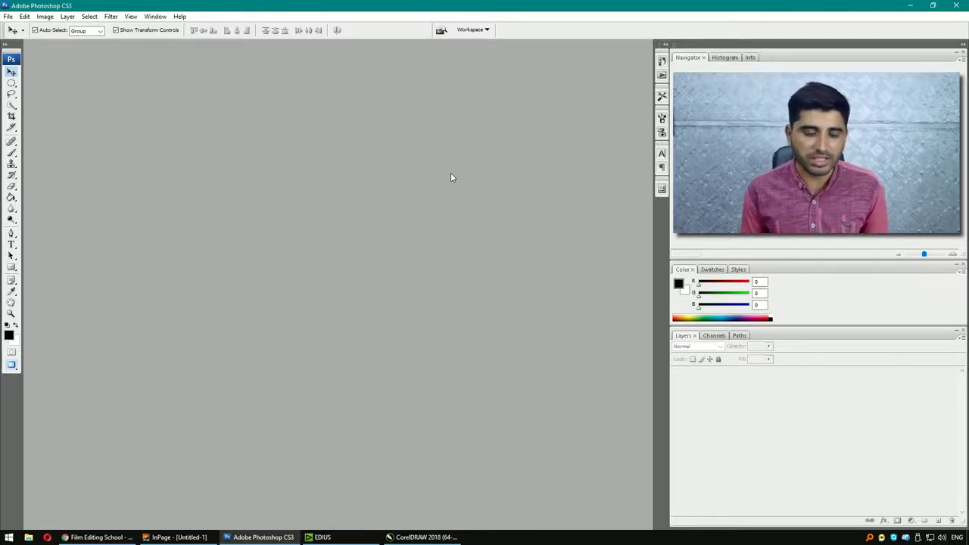
key(ctrl+n)
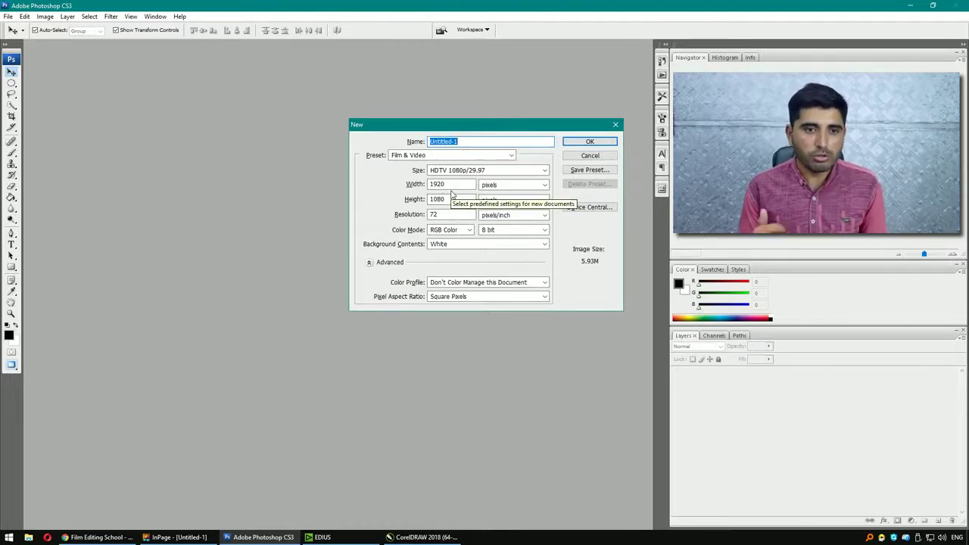
click(492, 170)
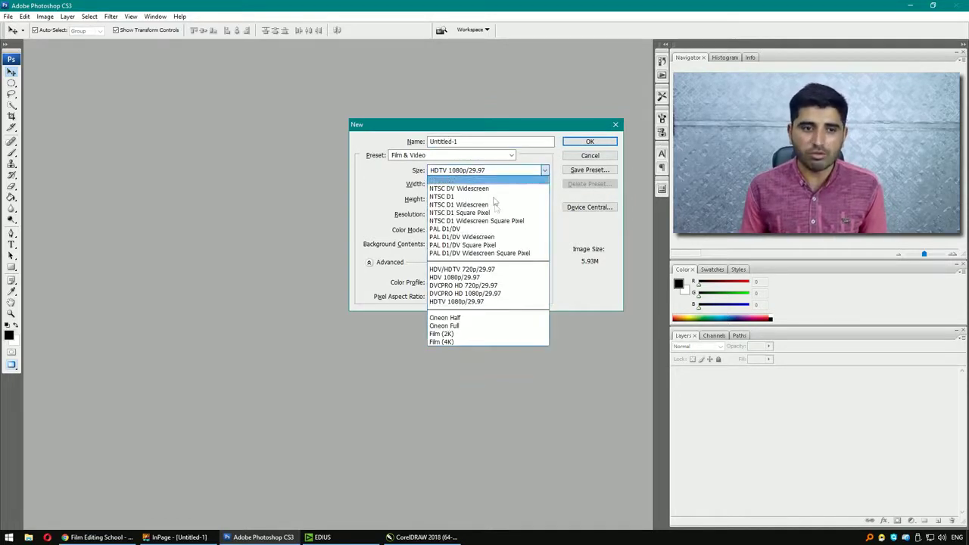
click(500, 269)
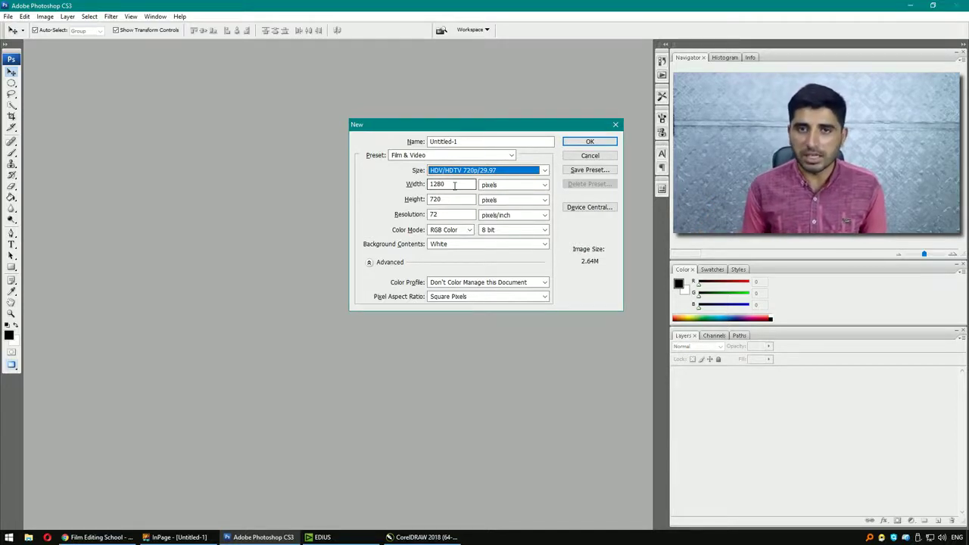
key(alt+Down)
click(463, 302)
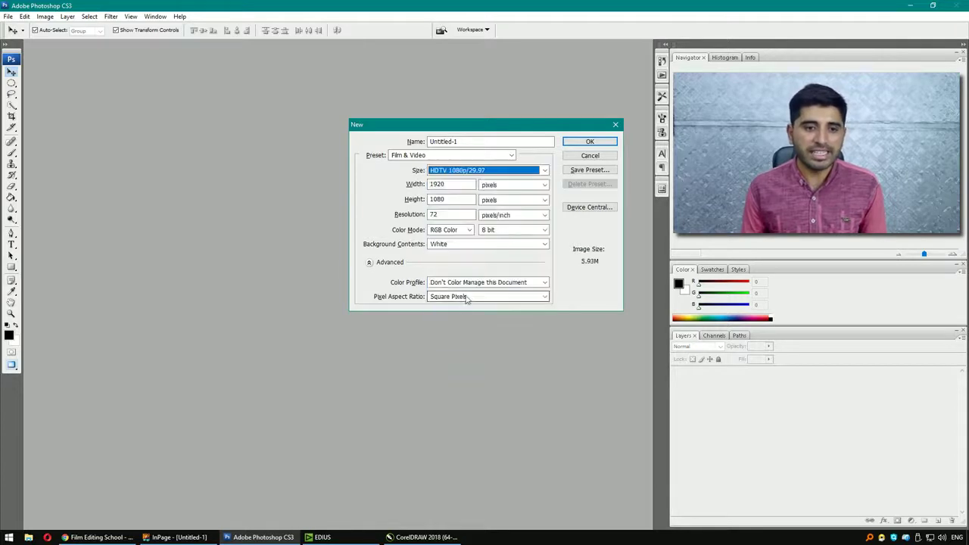
click(590, 141)
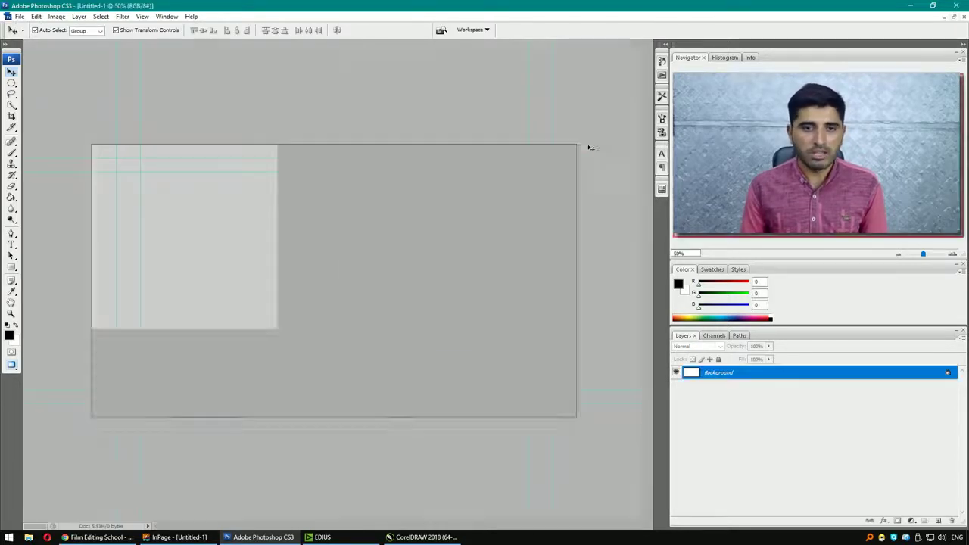
key(z)
key(ctrl+0)
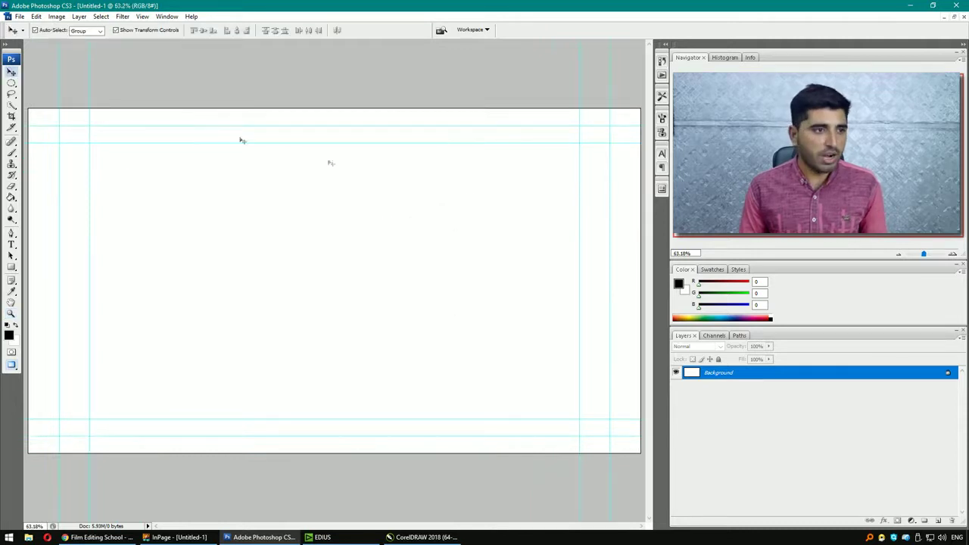
Open Shadi Mubarak.png from the Desktop's Class 20 folder
key(ctrl+o)
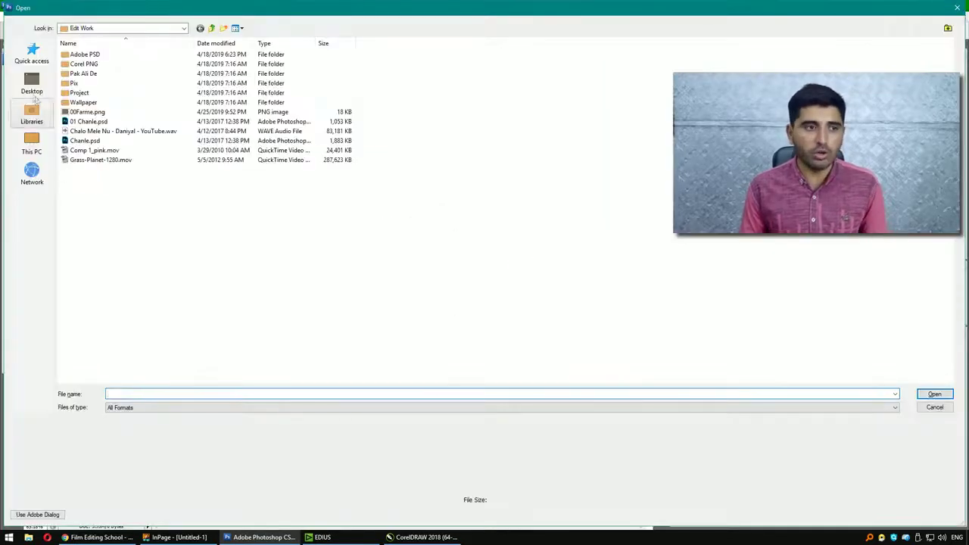
click(32, 83)
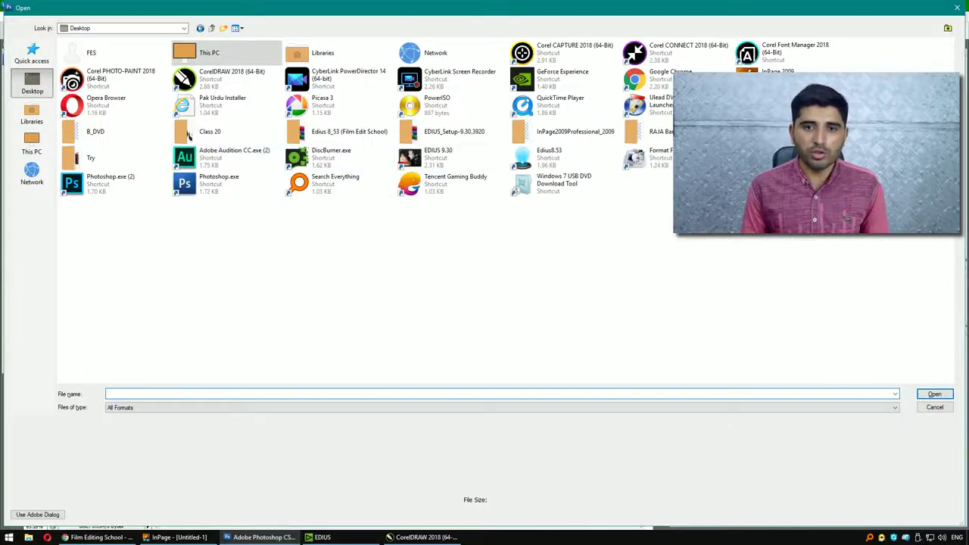
double_click(213, 140)
click(106, 99)
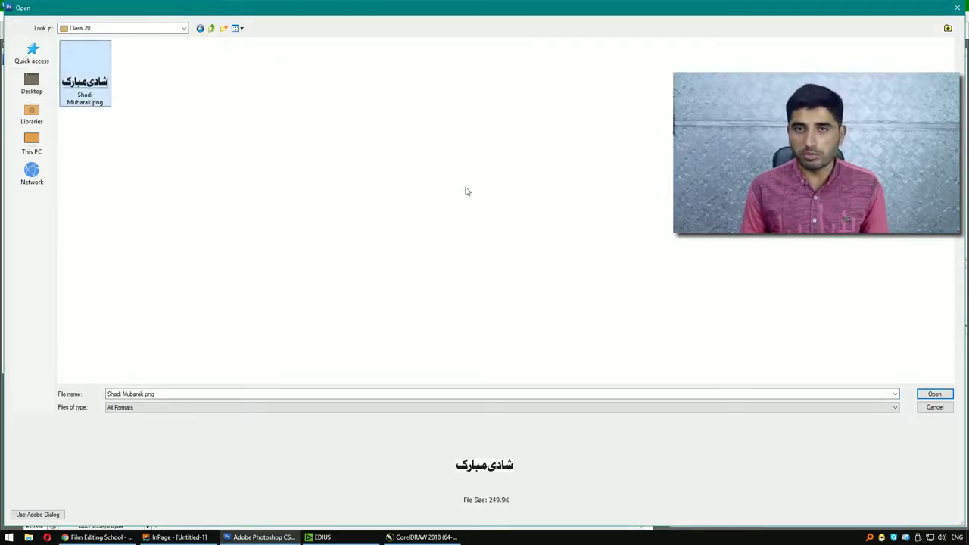
click(935, 395)
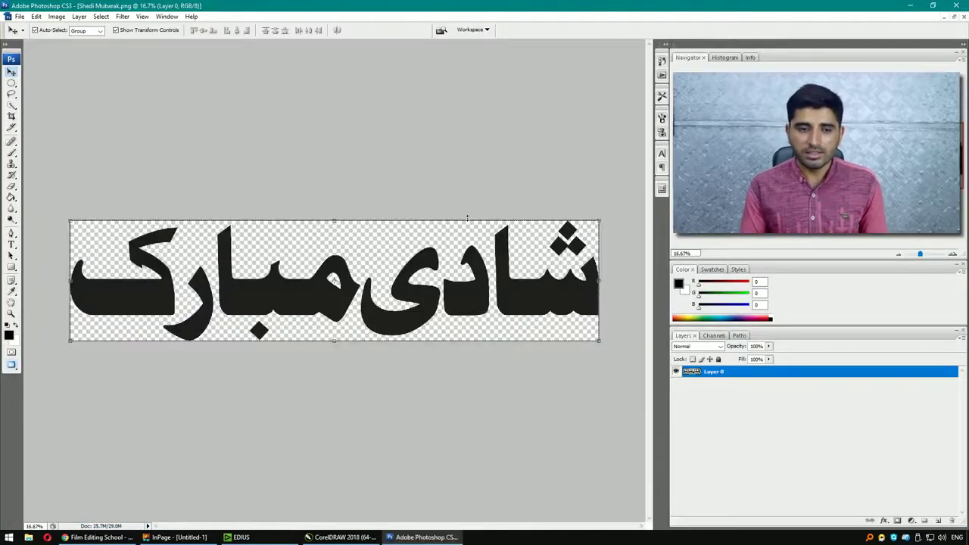
Drag the Urdu title into the Untitled-1 document and close the PNG
click(449, 213)
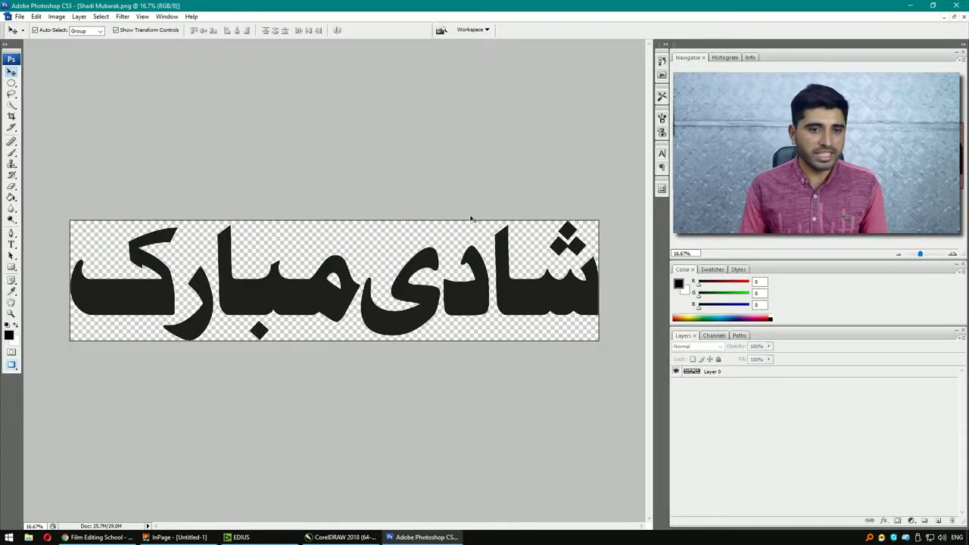
key(f)
key(f)
key(f)
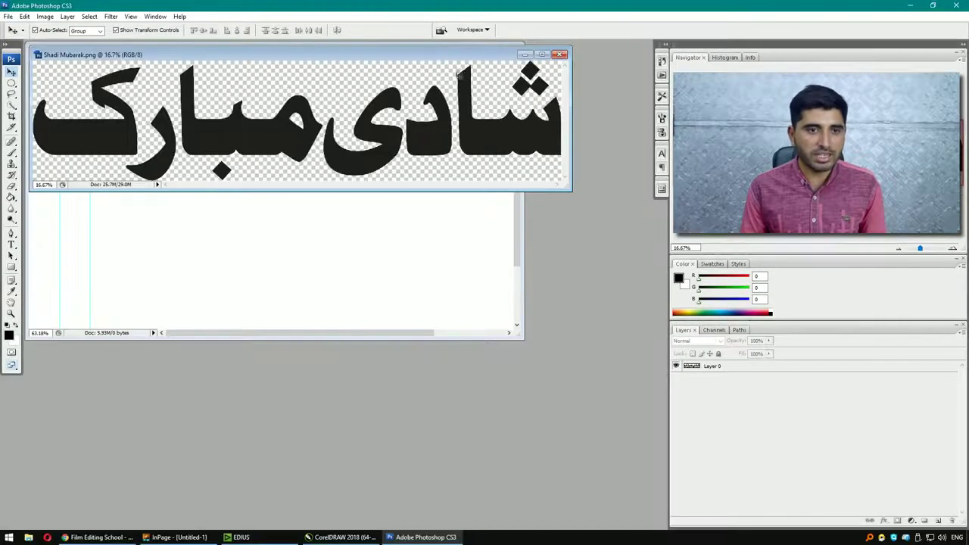
drag(455, 54, 546, 283)
drag(522, 348, 378, 168)
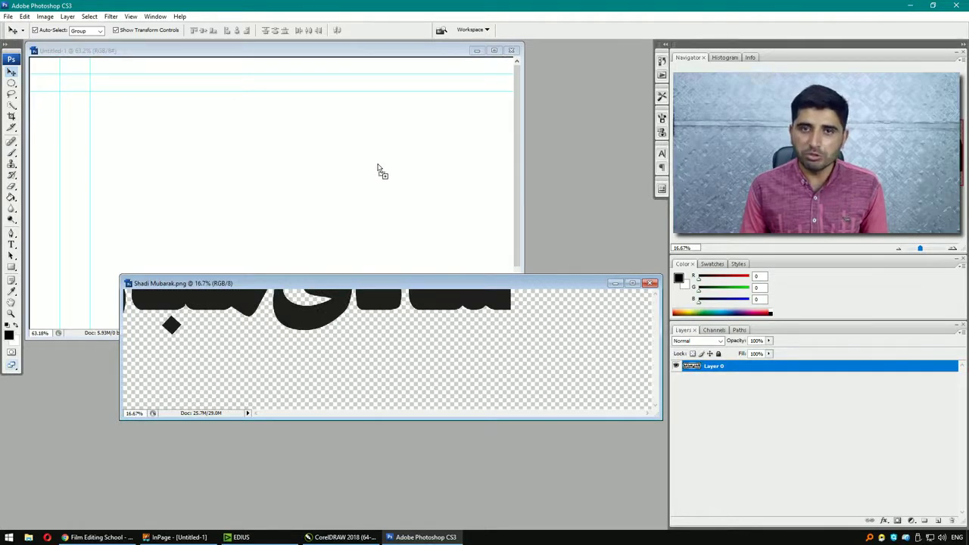
drag(378, 168, 377, 165)
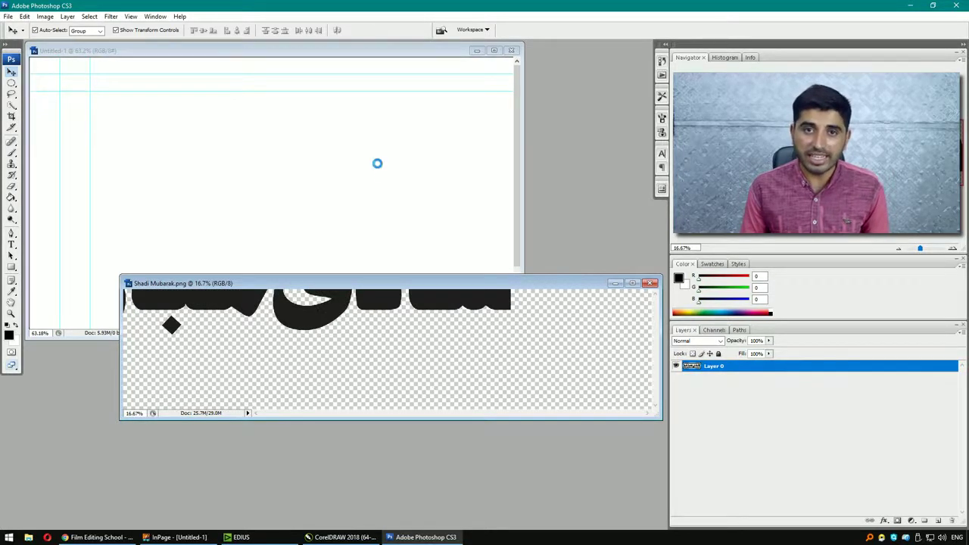
click(649, 283)
click(493, 50)
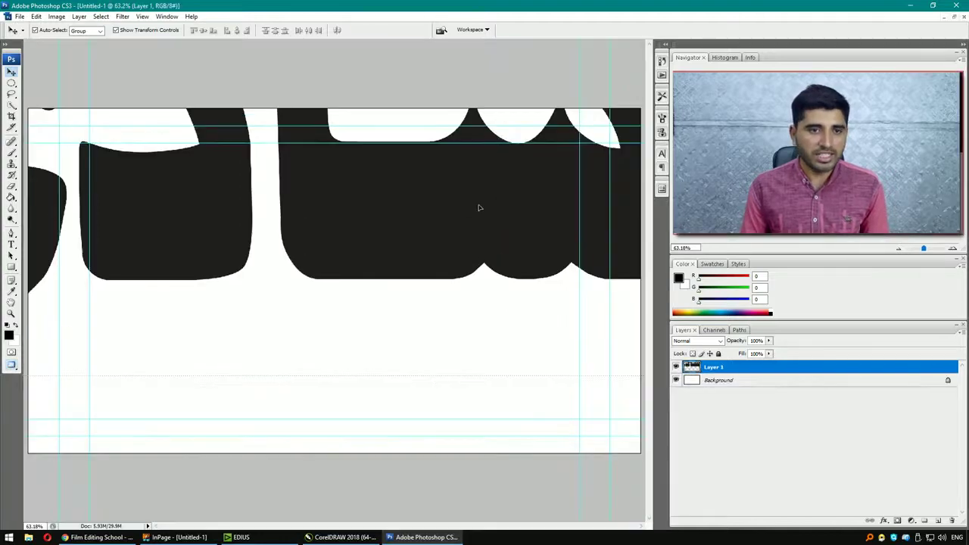
Scale the title down to about a quarter, then to 90%, to fit the canvas
key(ctrl+minus)
key(ctrl+minus)
key(ctrl+minus)
key(ctrl+minus)
drag(355, 255, 392, 276)
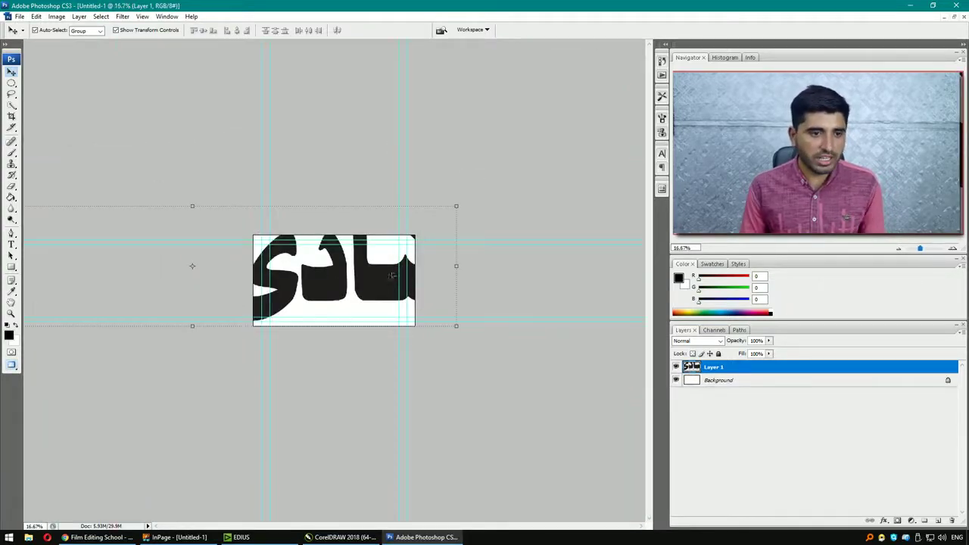
click(193, 268)
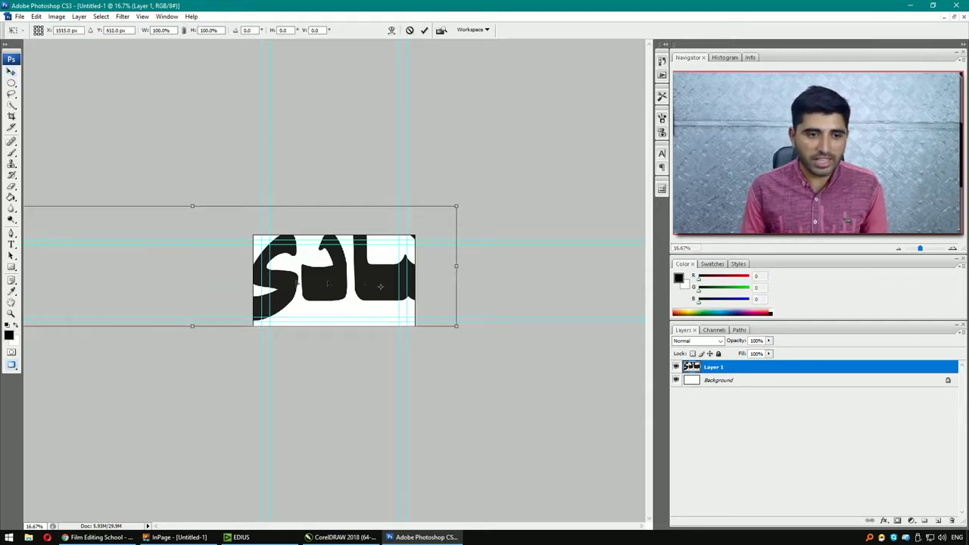
drag(469, 221, 405, 274)
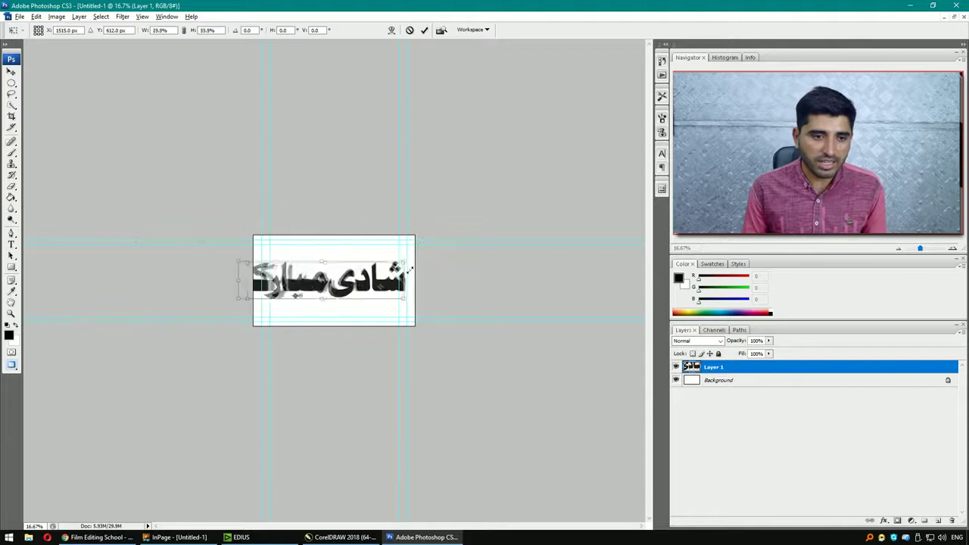
key(Return)
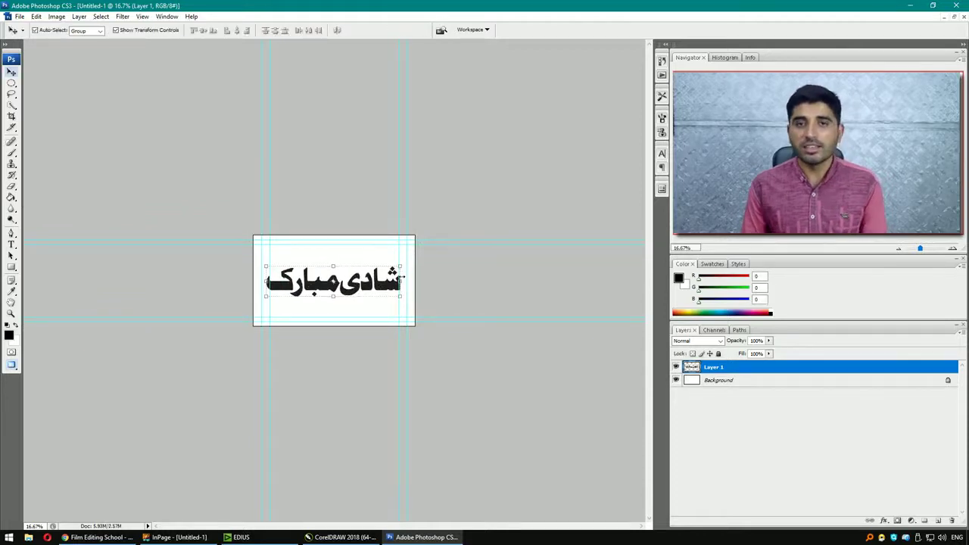
key(z)
key(ctrl+0)
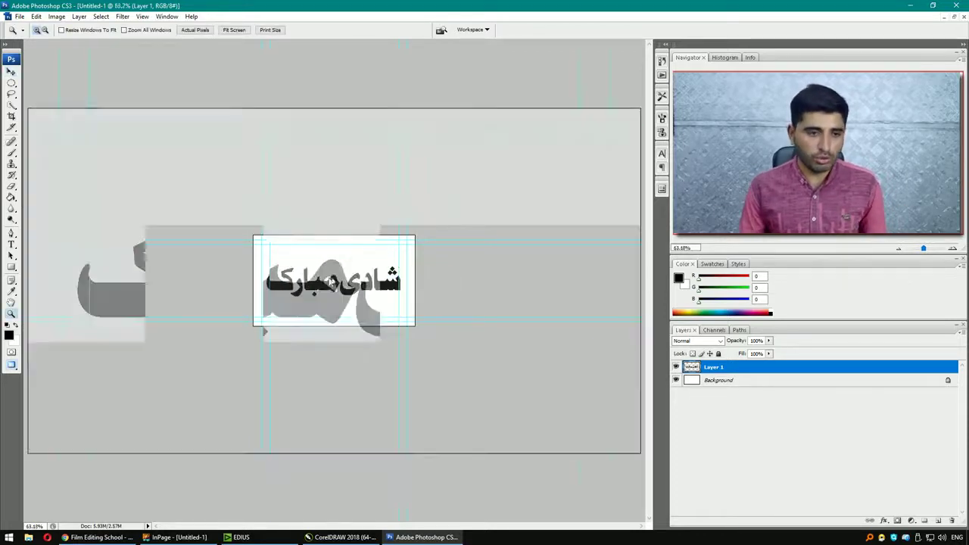
key(ctrl+t)
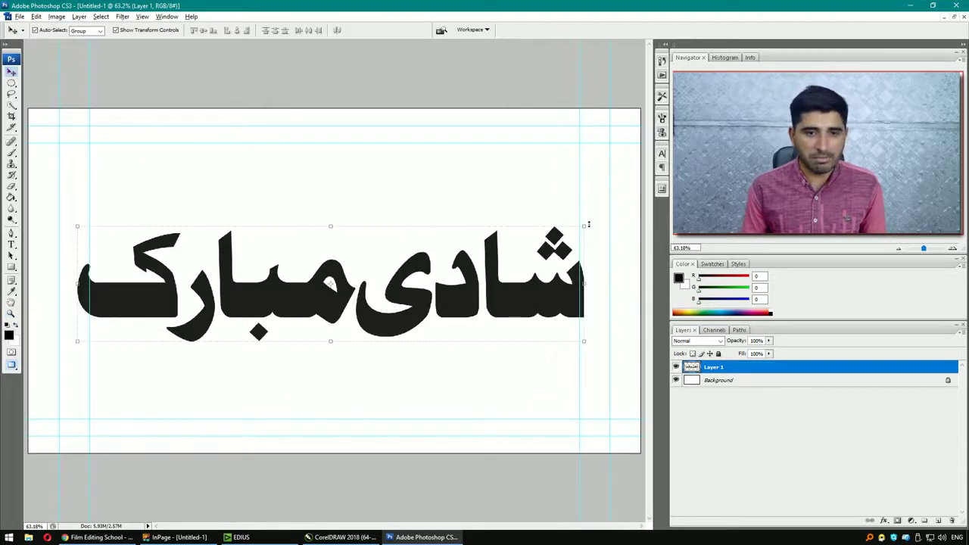
drag(586, 225, 560, 232)
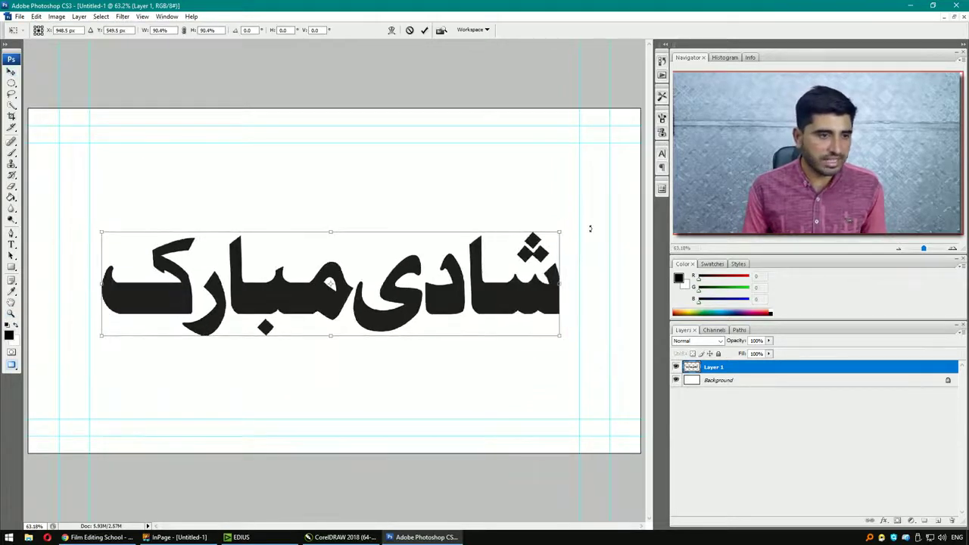
key(Return)
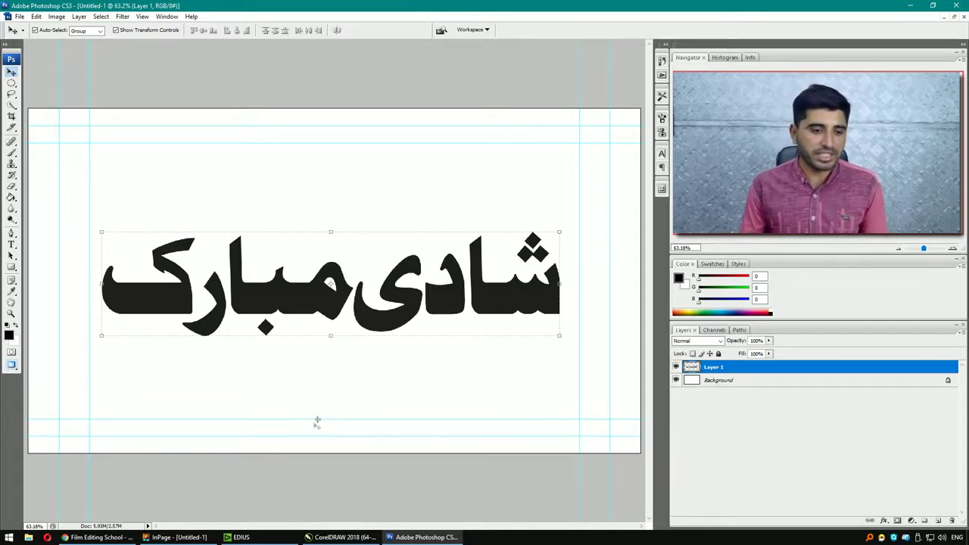
Create a new sequence and place the Lavender Lake clip from Finle on track 1 VA
click(239, 537)
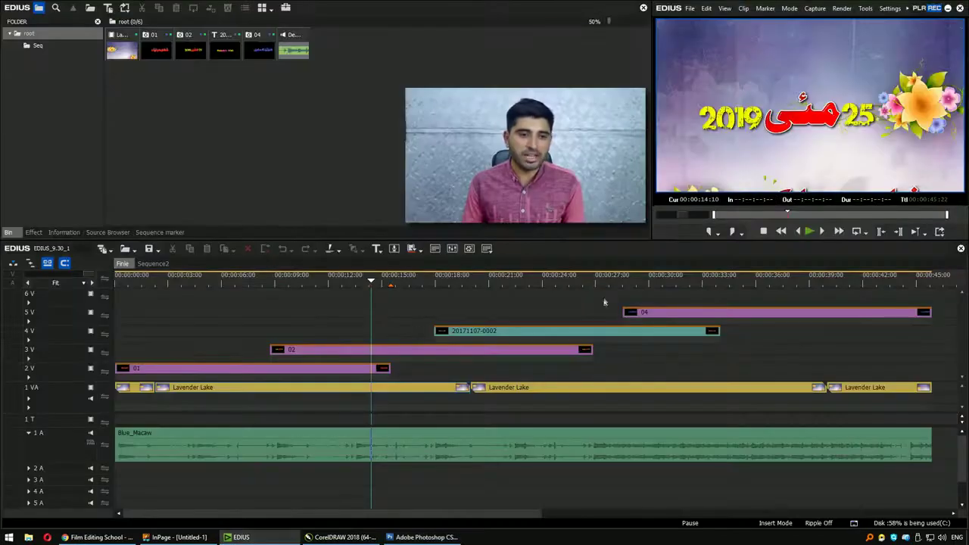
scroll(718, 348, down, 1)
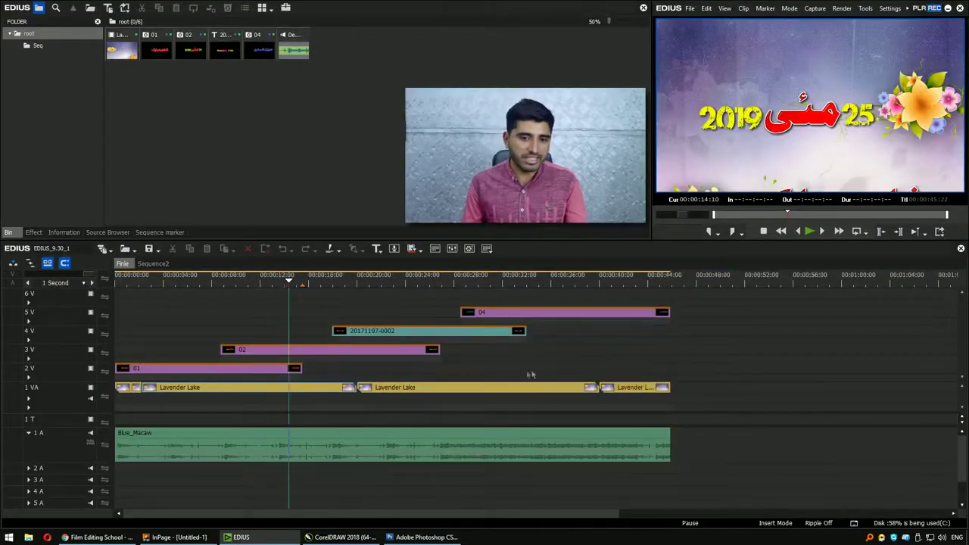
key(ctrl+shift+n)
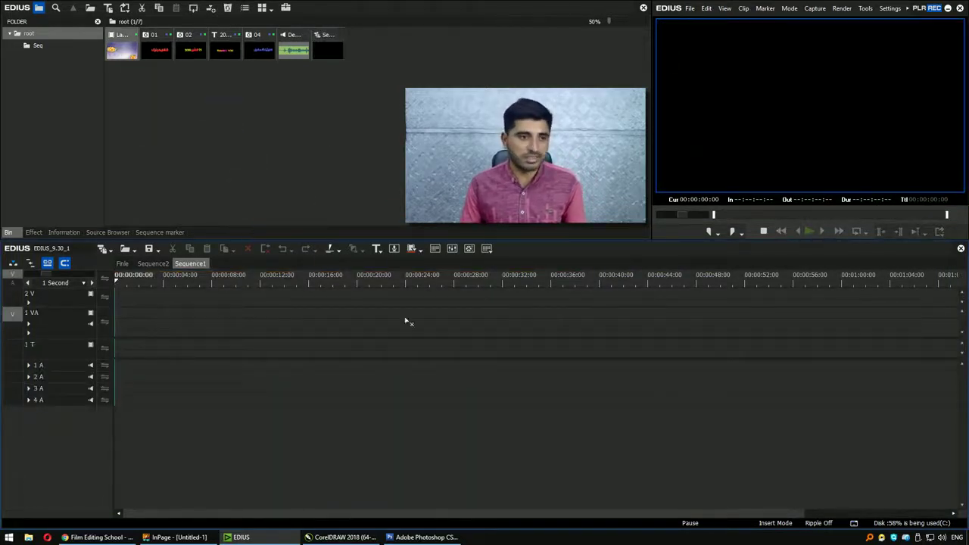
click(217, 141)
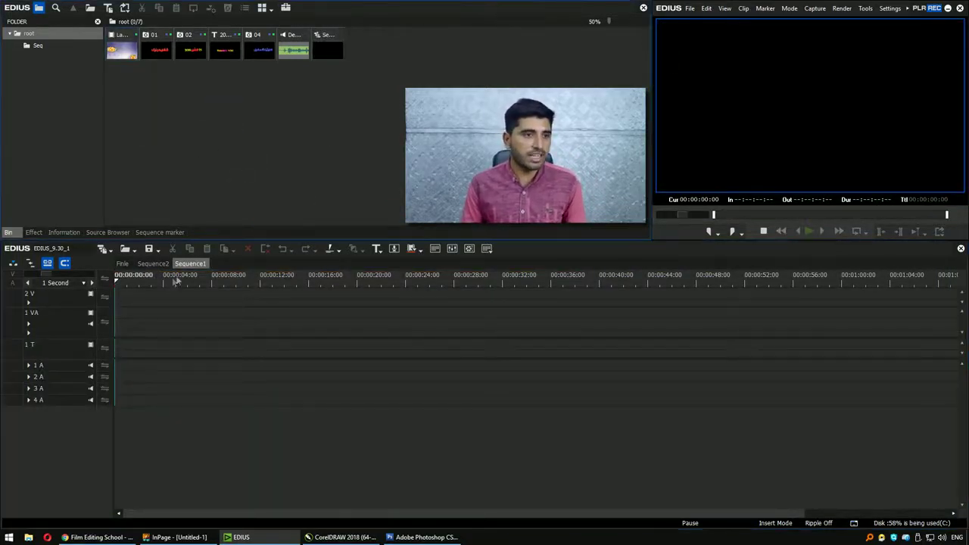
click(122, 264)
click(378, 394)
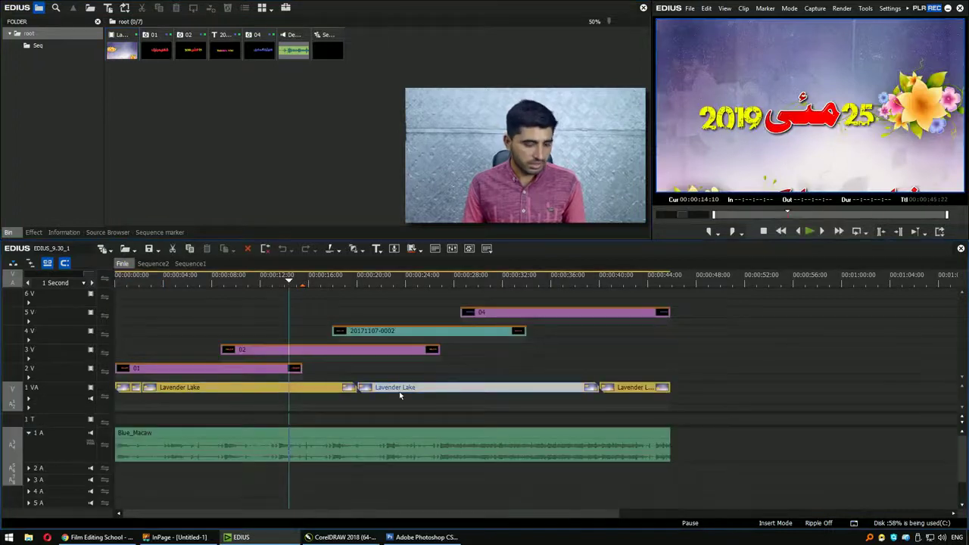
key(shift+b)
click(190, 263)
drag(362, 46, 525, 324)
Save the frame at 00:00:10:05 as still Still1107_00001.bmp
drag(227, 277, 238, 279)
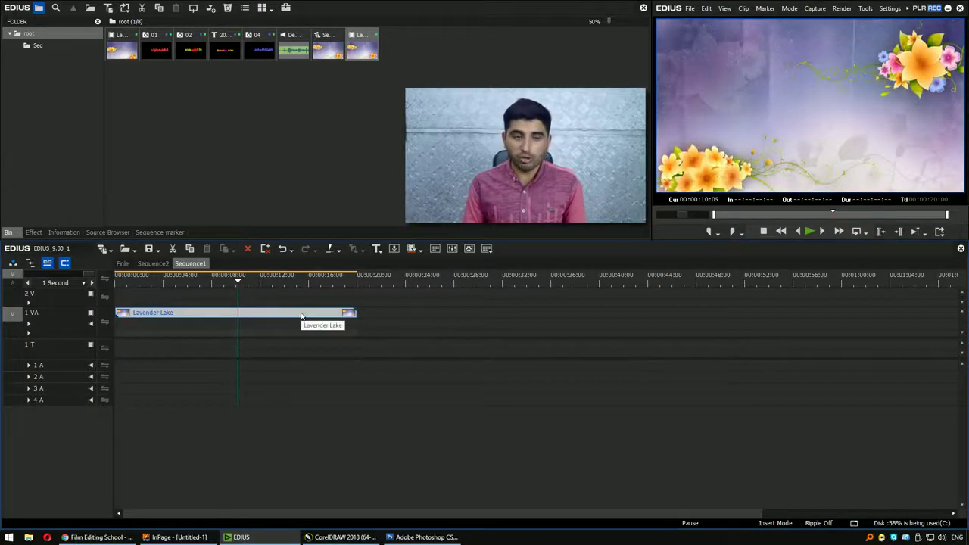
key(ctrl+t)
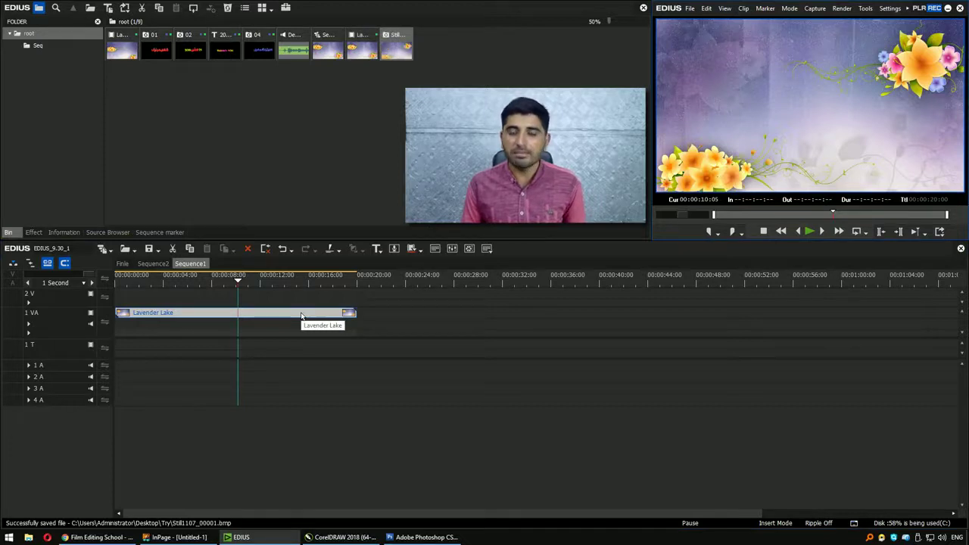
click(394, 47)
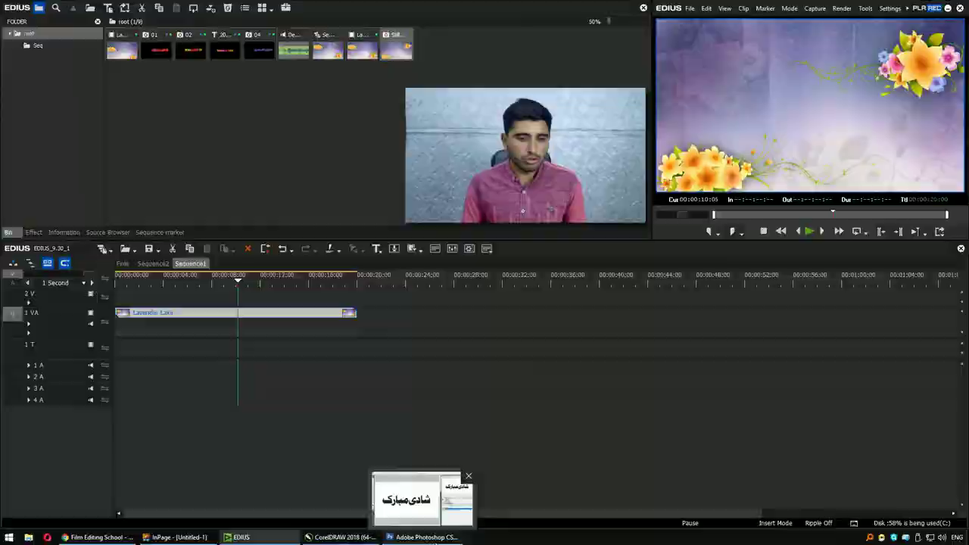
click(425, 537)
Open Still1107_00001.bmp from the Try folder and drag it into the title document
key(ctrl+o)
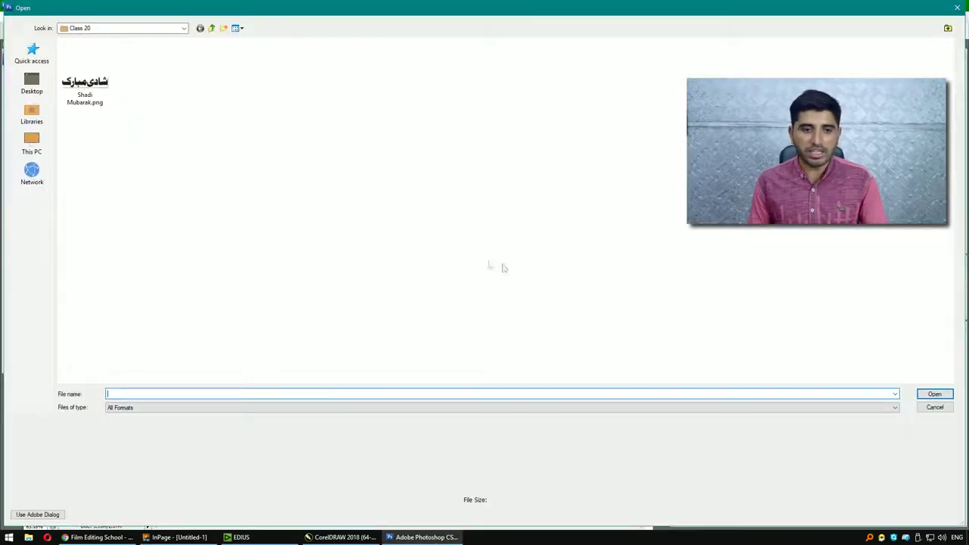
key(BackSpace)
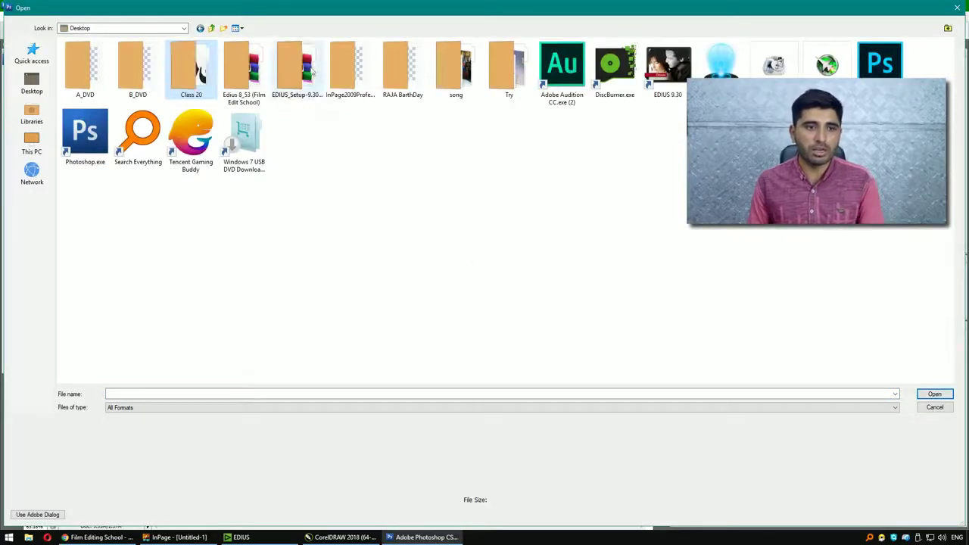
double_click(500, 84)
double_click(506, 80)
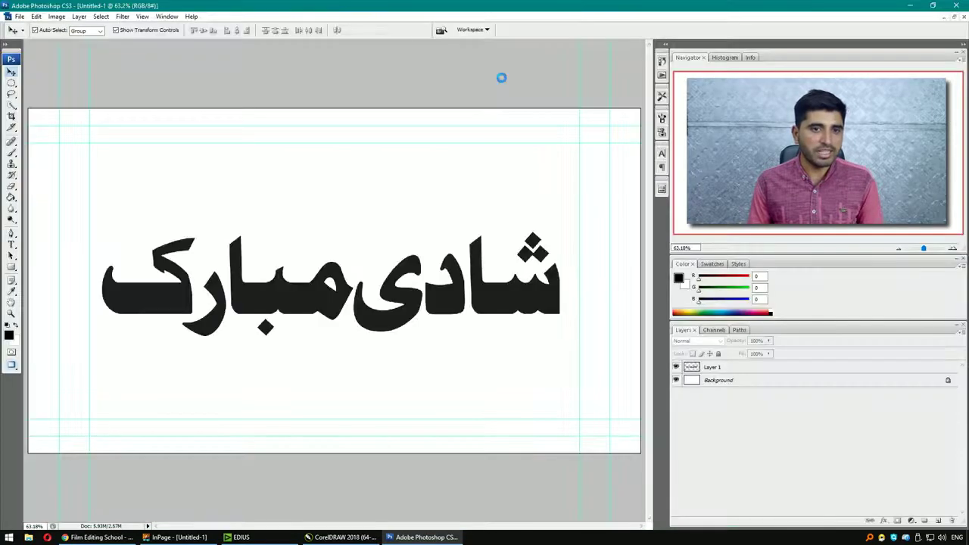
key(f)
key(f)
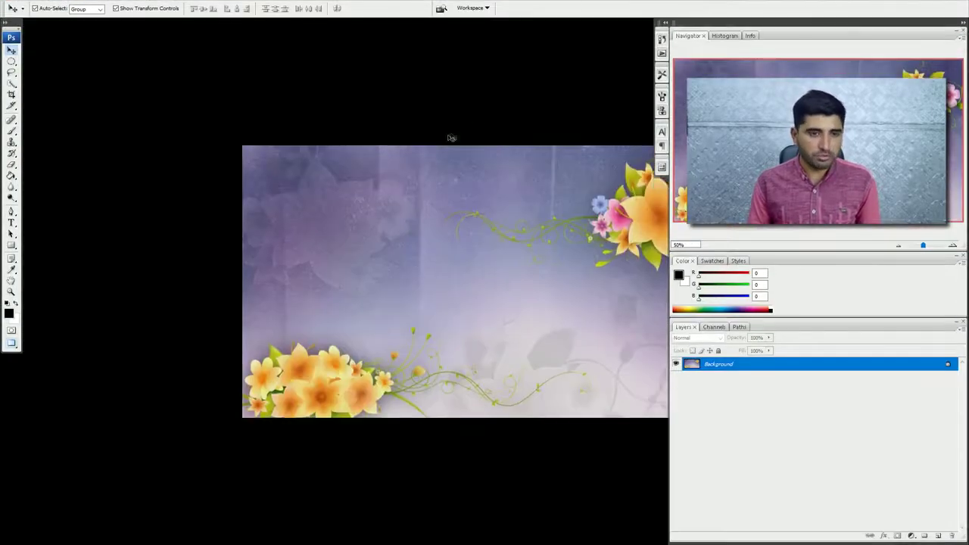
key(f)
drag(462, 61, 602, 262)
drag(378, 378, 234, 169)
key(f)
Position the floral background to fill the canvas beneath the Urdu title layer
key(ctrl+t)
drag(258, 233, 331, 224)
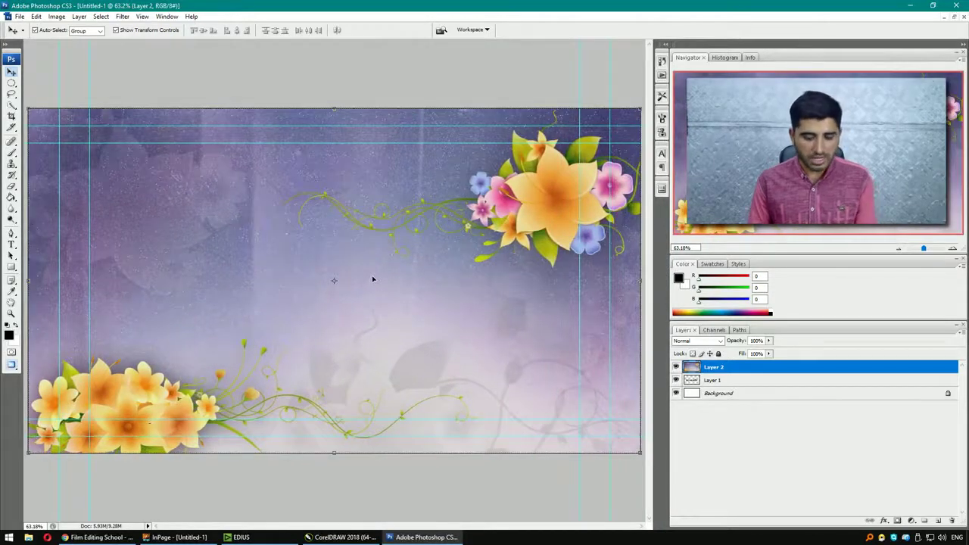
key(ctrl+bracketleft)
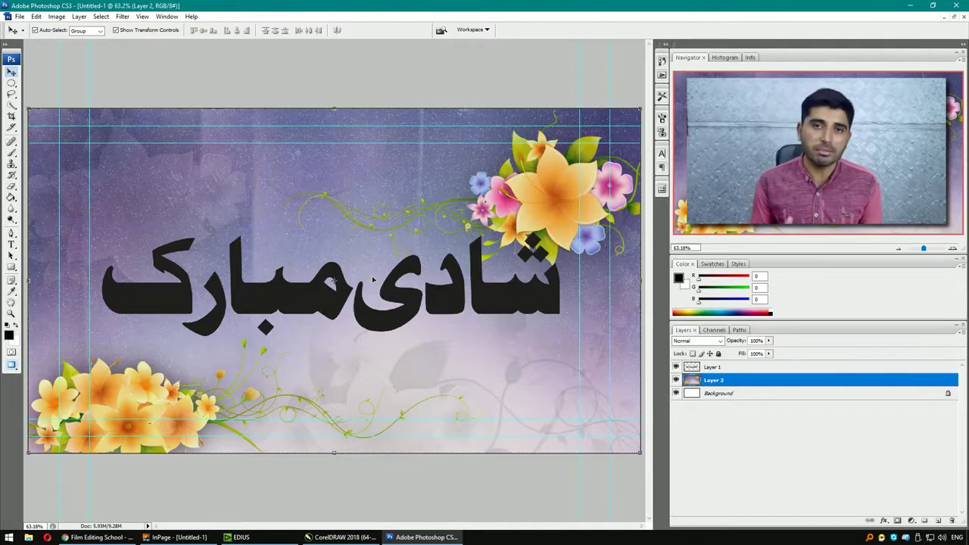
click(500, 291)
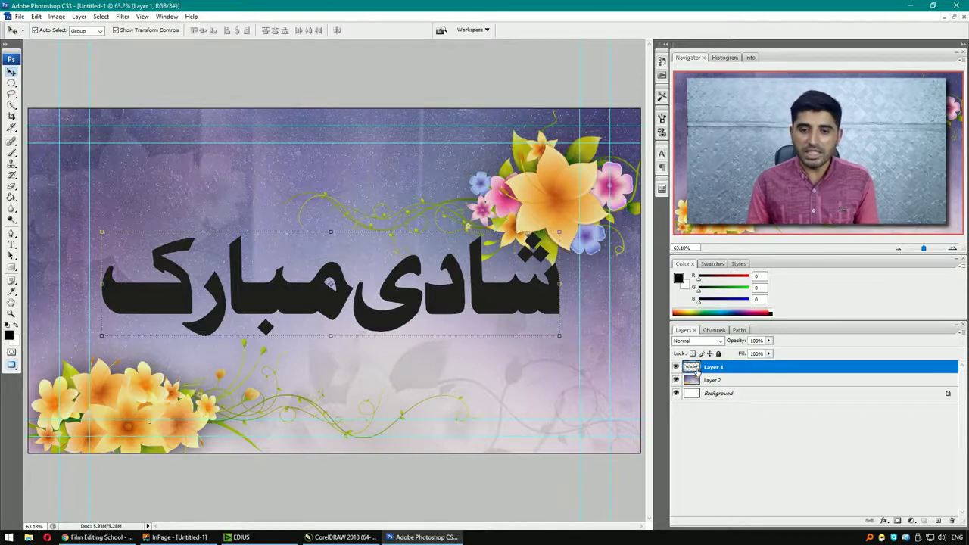
right_click(693, 367)
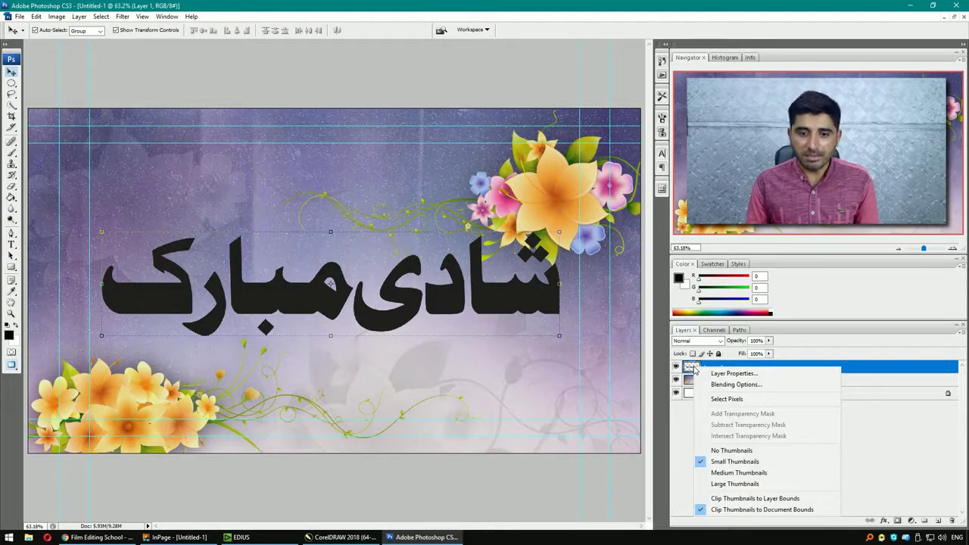
click(770, 386)
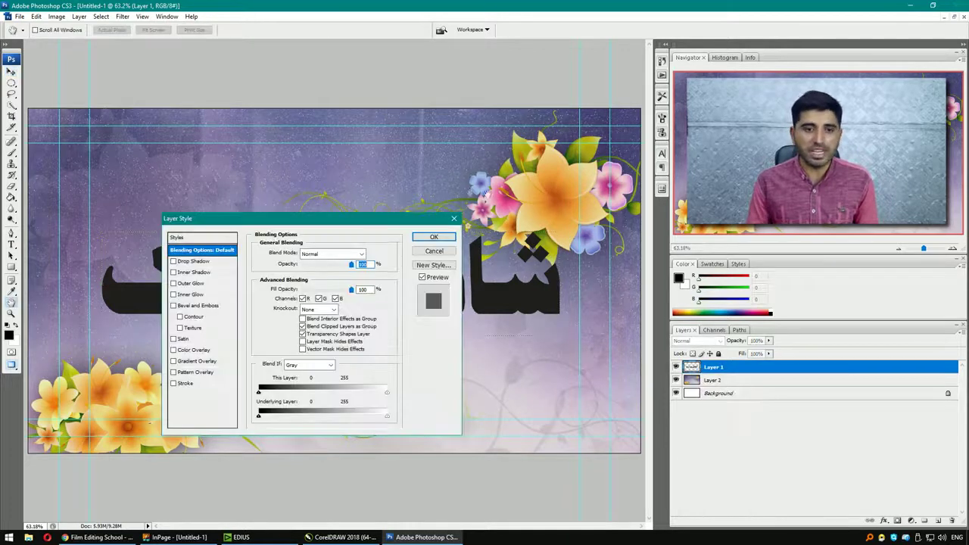
drag(389, 220, 809, 54)
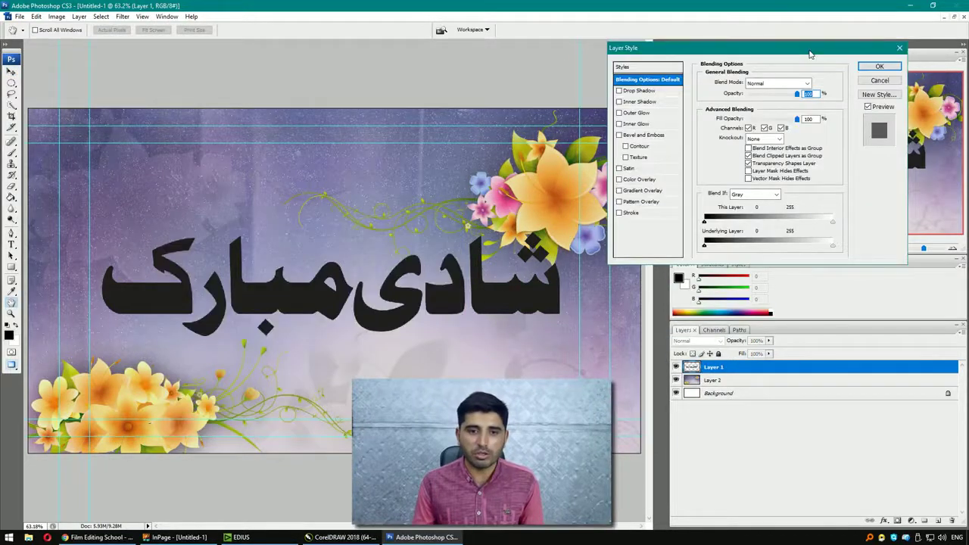
click(619, 179)
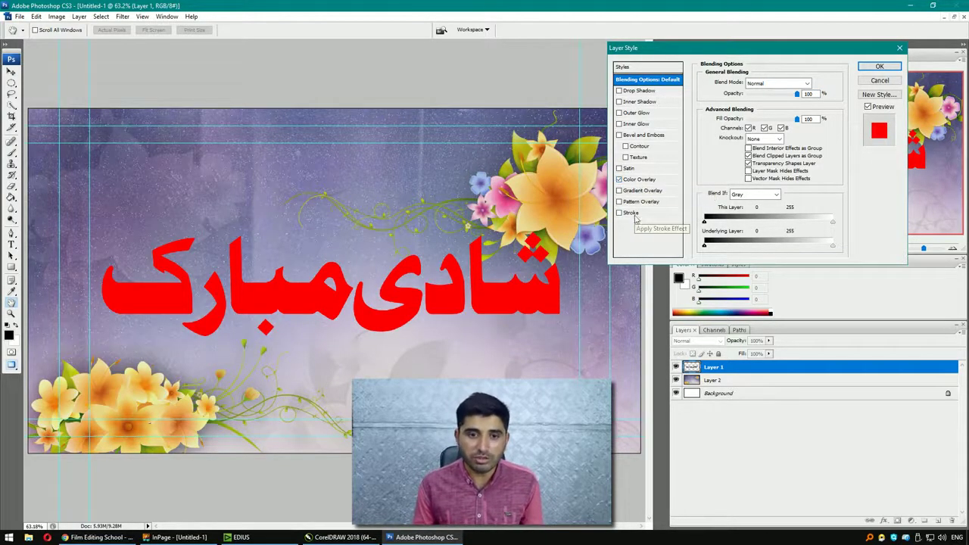
click(633, 213)
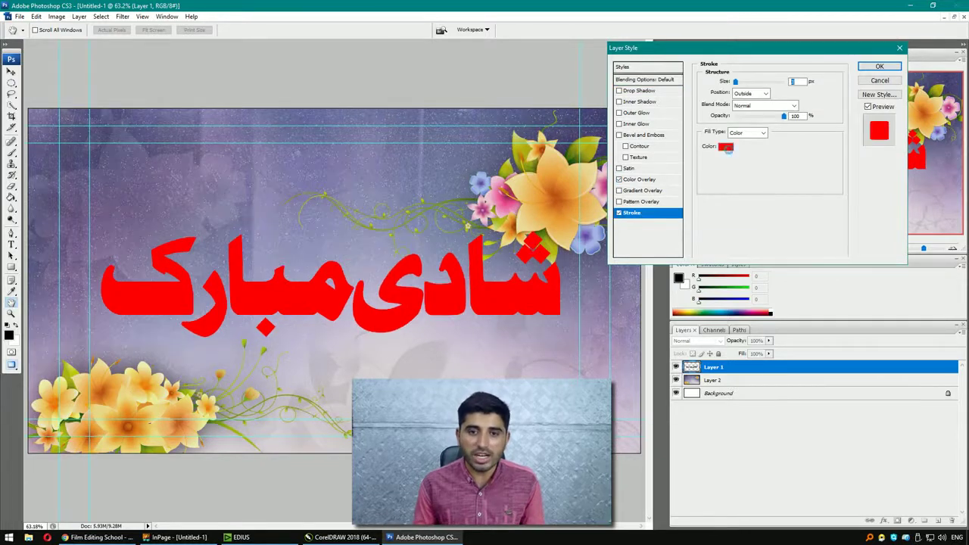
click(727, 148)
click(491, 268)
click(716, 258)
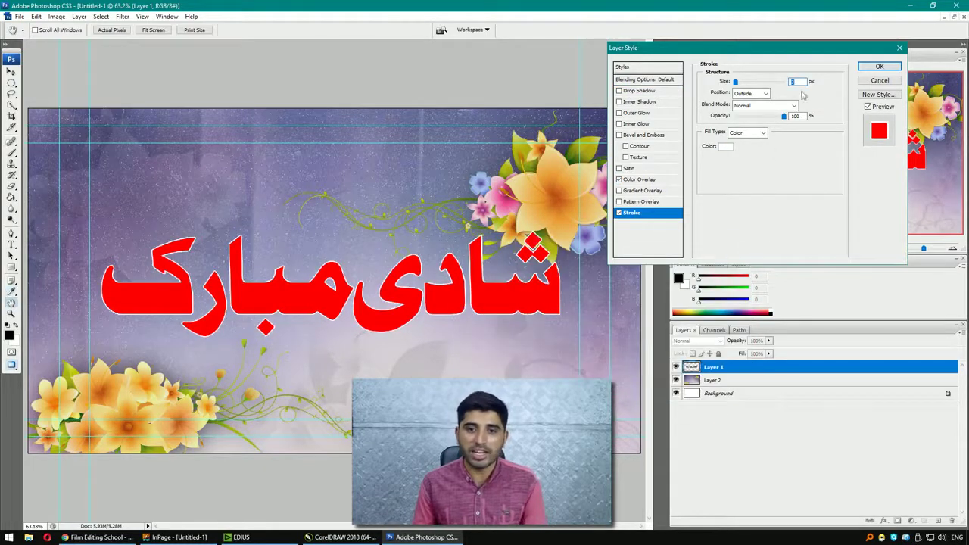
text(10)
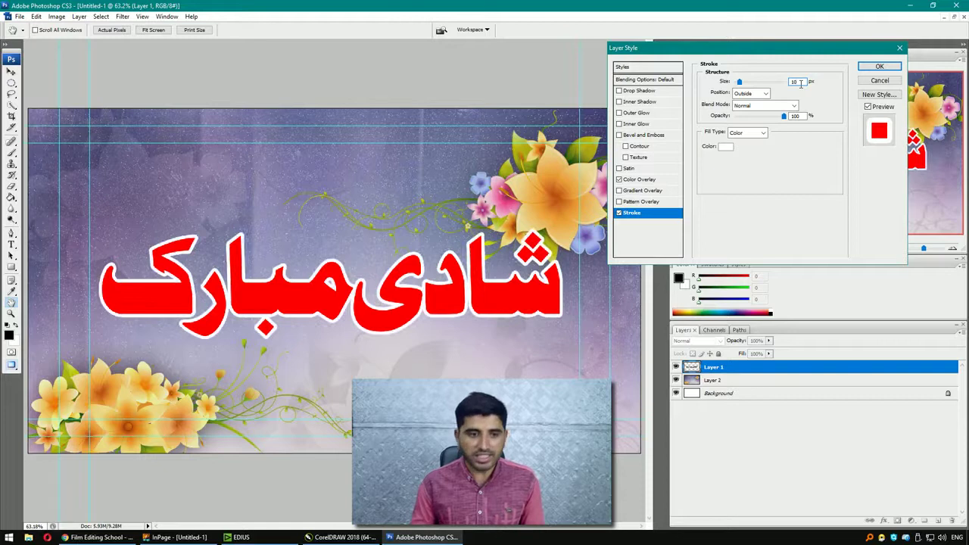
key(BackSpace)
key(BackSpace)
text(3)
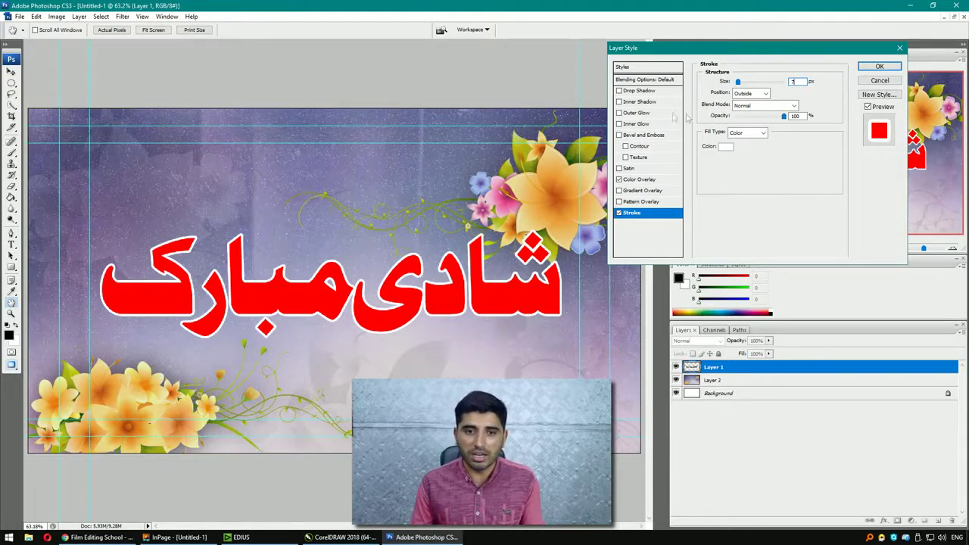
click(645, 92)
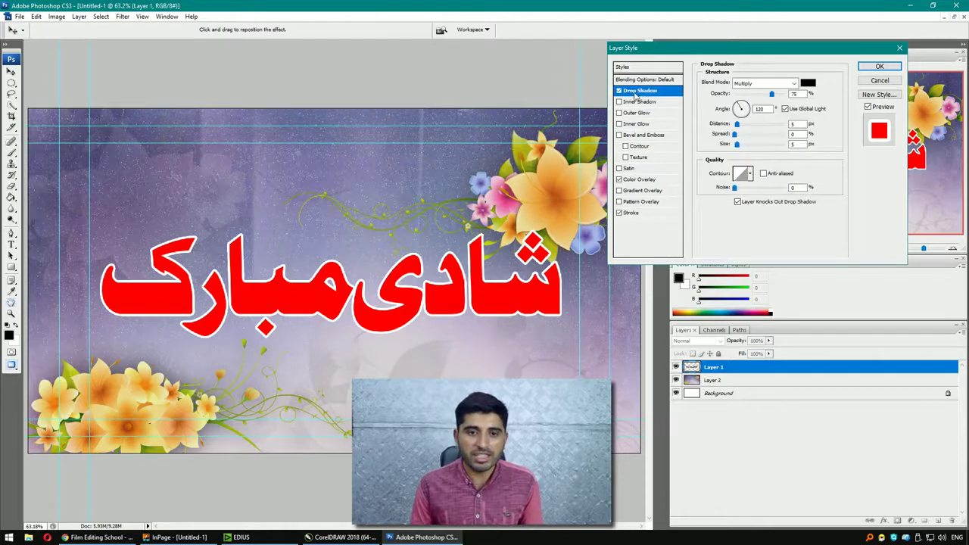
click(803, 125)
text(10)
key(BackSpace)
key(BackSpace)
text(15)
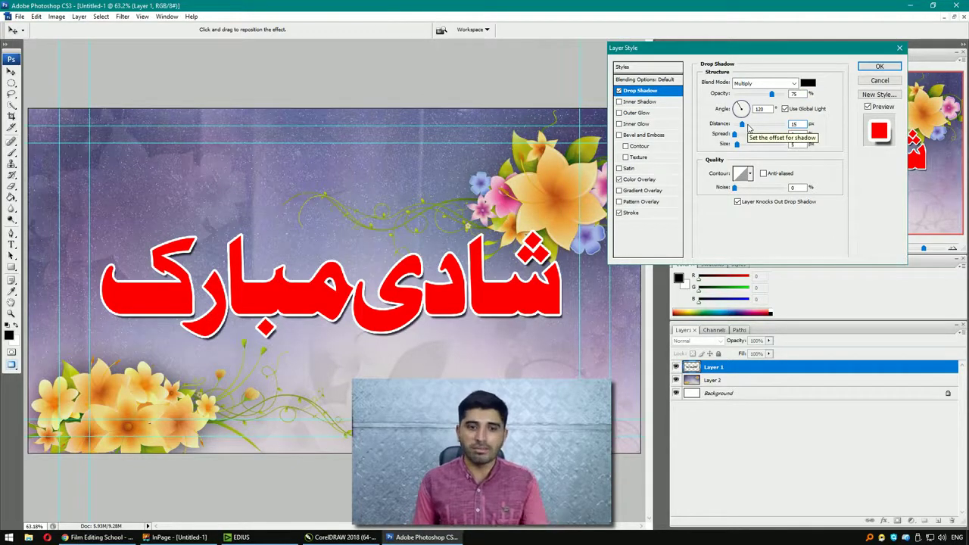
click(880, 80)
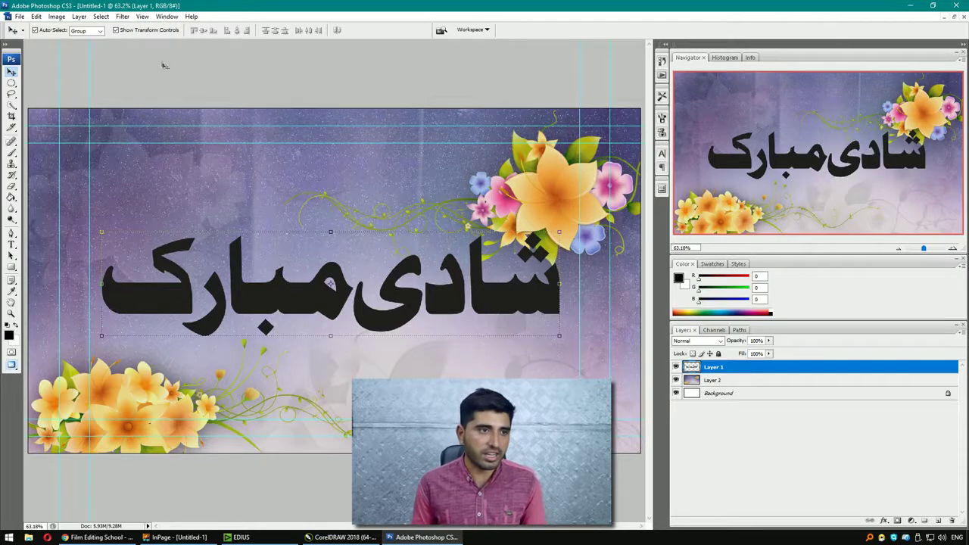
Show the Eye Candy 4000 submenu from the Filter menu
click(121, 17)
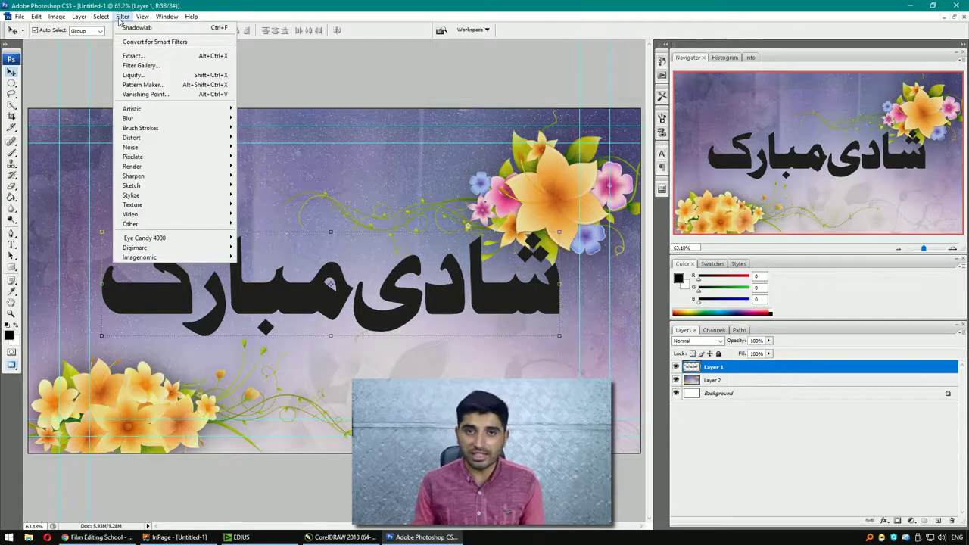
mouse_move(182, 210)
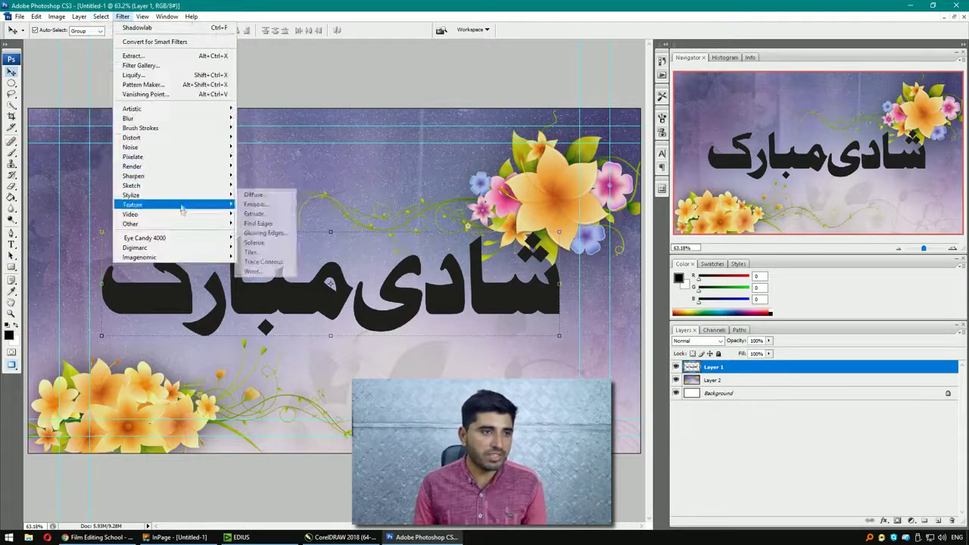
mouse_move(190, 245)
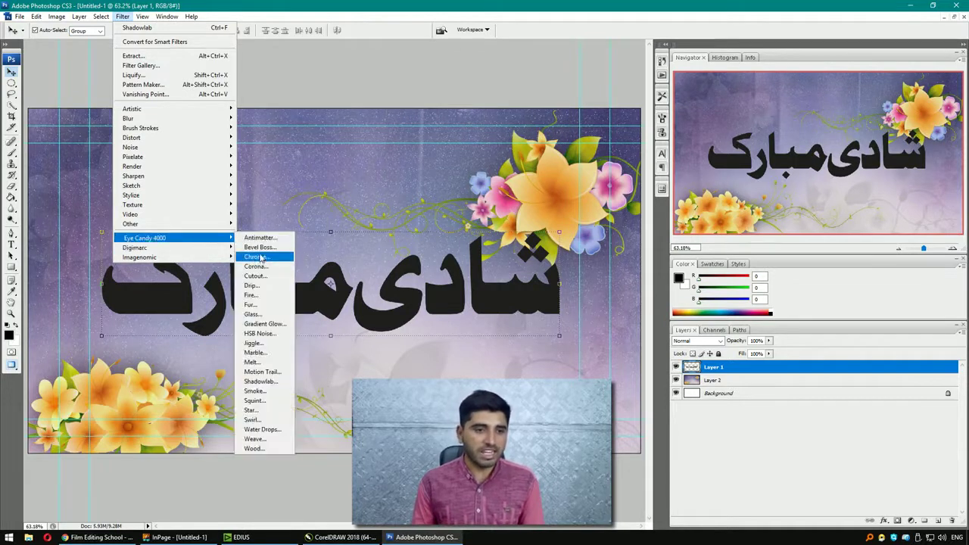
Apply Eye Candy 4000 Chrome to the title, then undo it
click(259, 257)
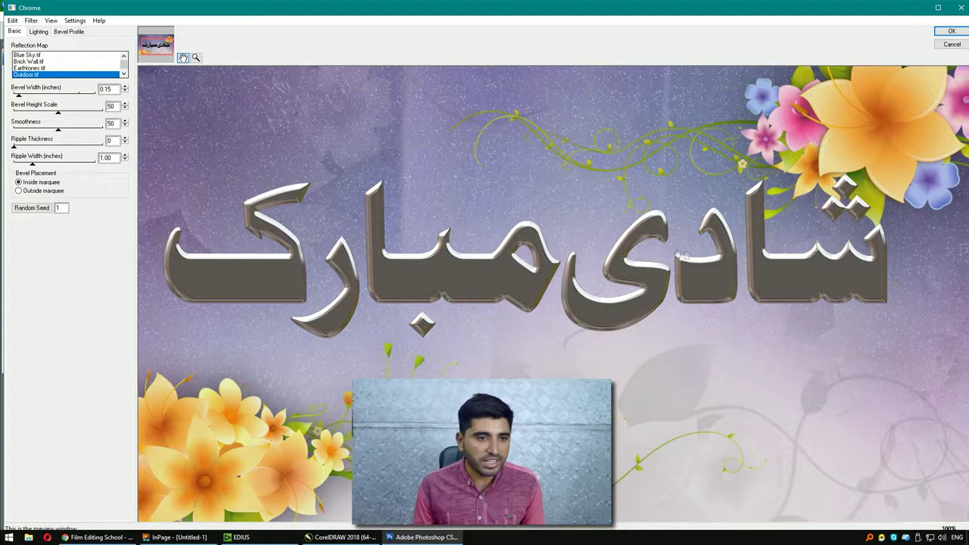
click(952, 33)
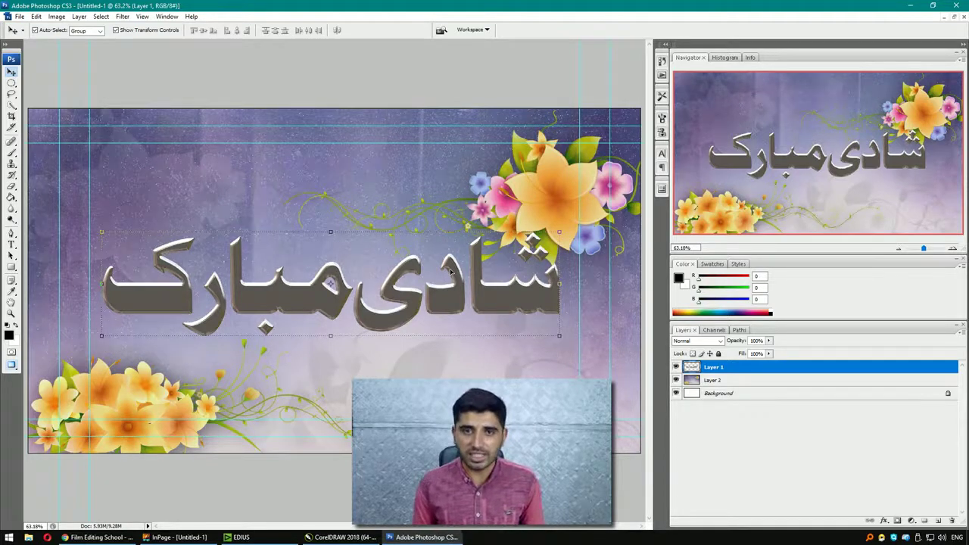
key(ctrl+z)
Reopen the Eye Candy 4000 Chrome settings for the title
click(122, 16)
mouse_move(233, 248)
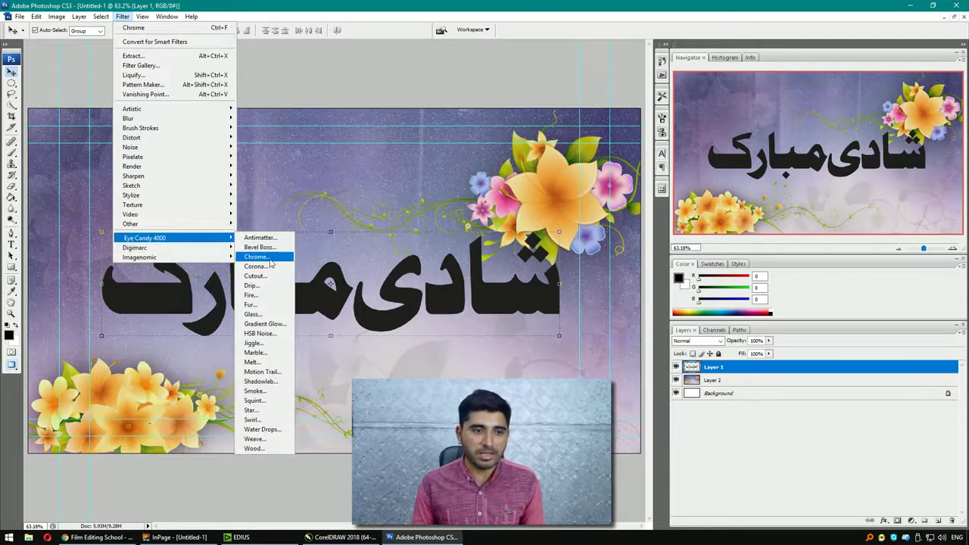
click(265, 258)
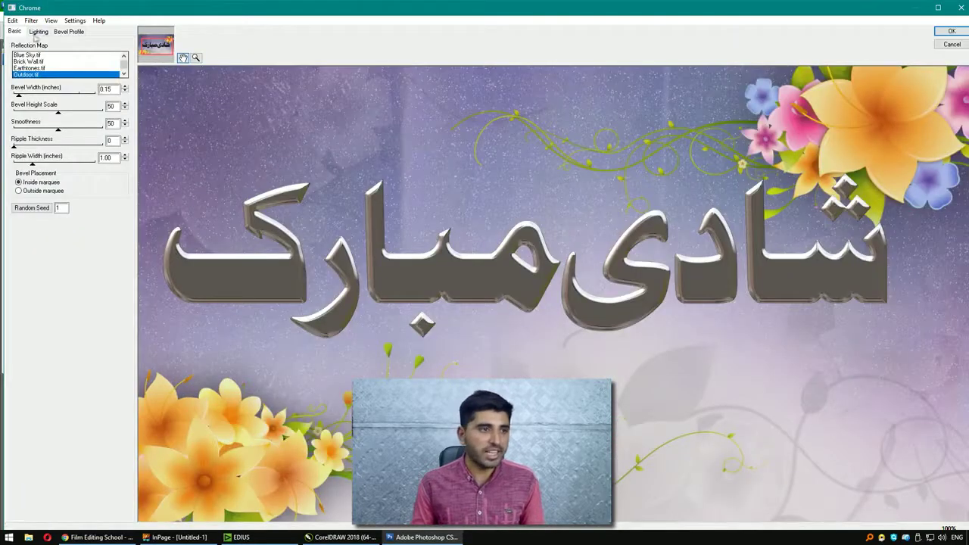
In Chrome's Lighting settings, set both Highlight Color and Tint Color to red
click(38, 32)
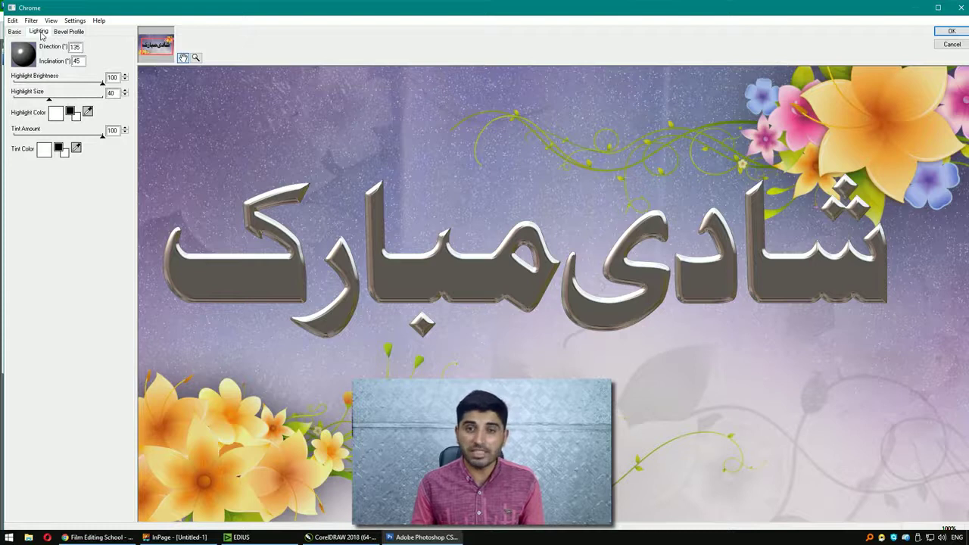
click(56, 113)
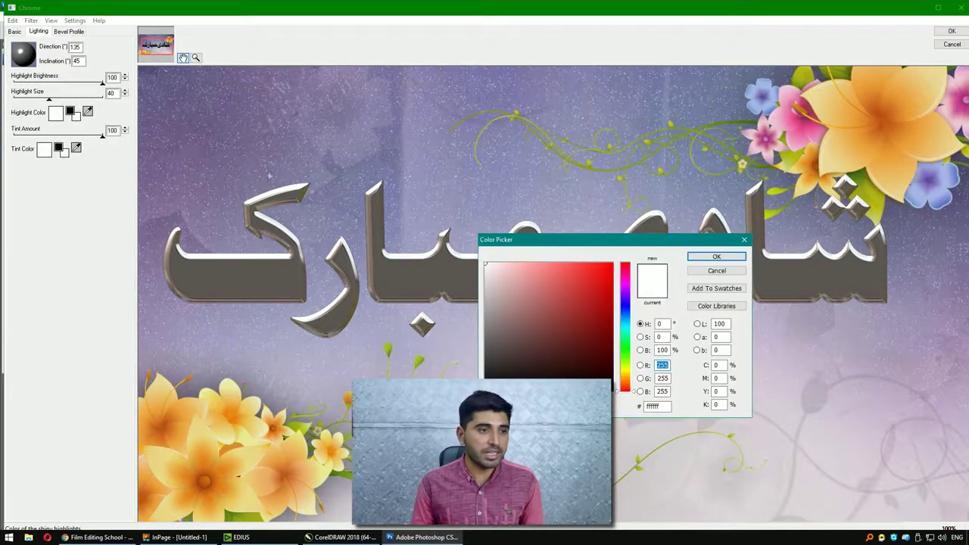
drag(569, 286, 613, 264)
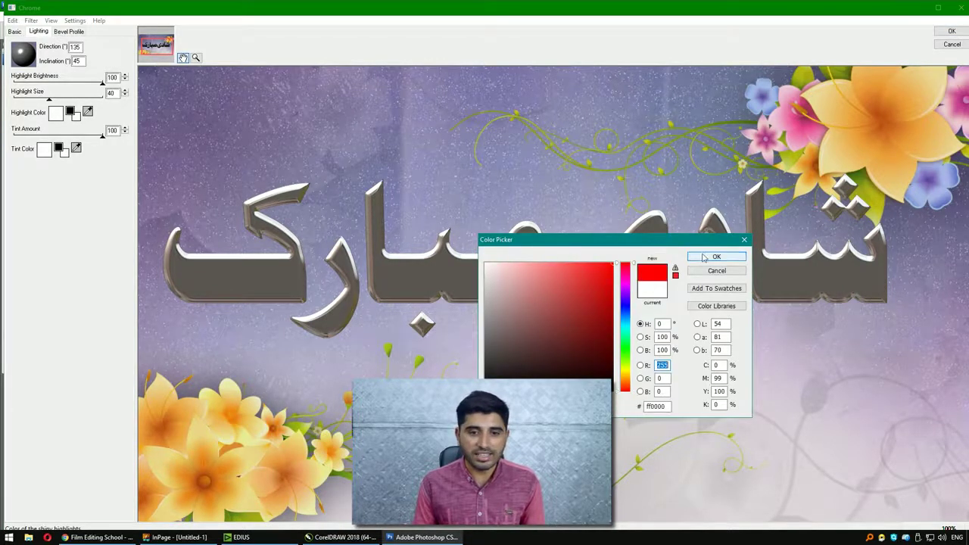
click(716, 257)
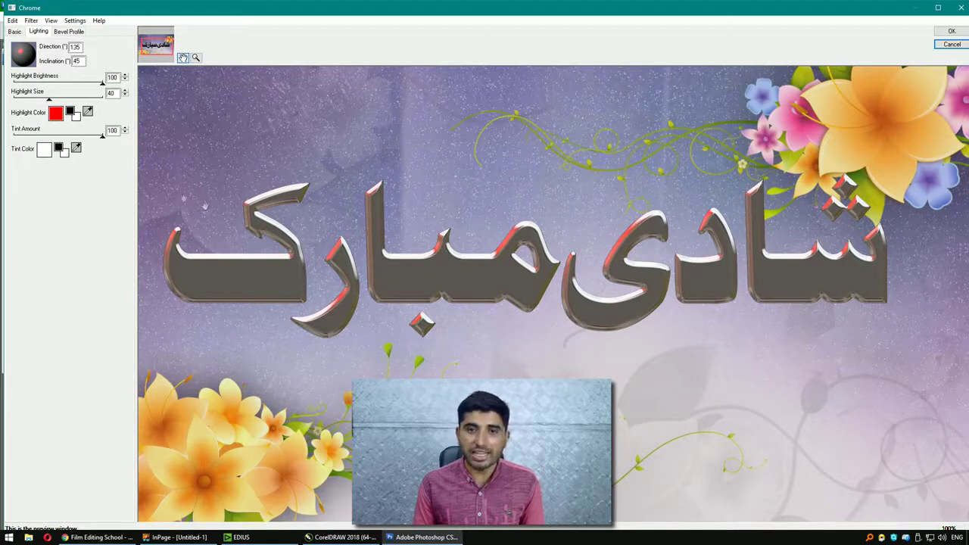
click(44, 150)
drag(576, 290, 613, 264)
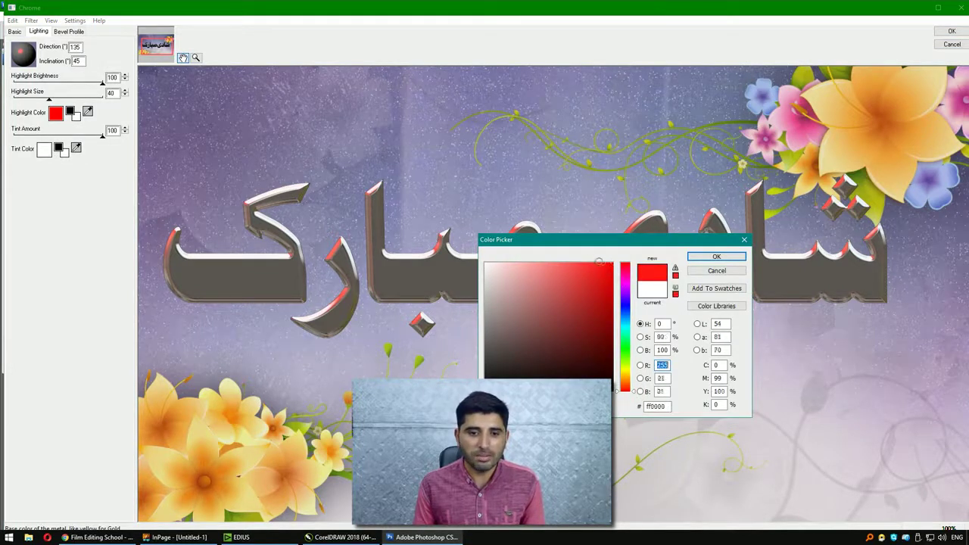
click(712, 257)
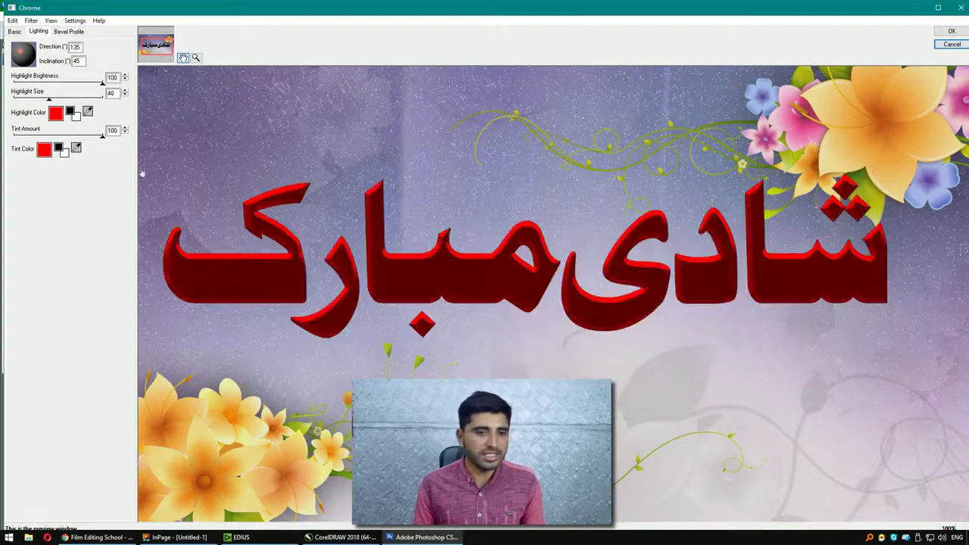
Lighten the highlight to pink, set highlight size 50, light at 139° direction, 25° inclination
click(56, 113)
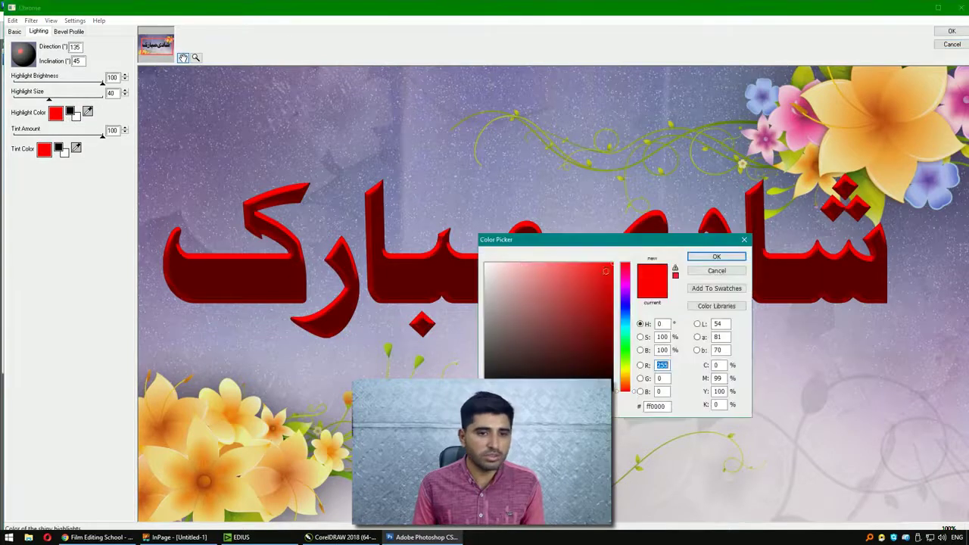
drag(606, 270, 551, 259)
click(718, 257)
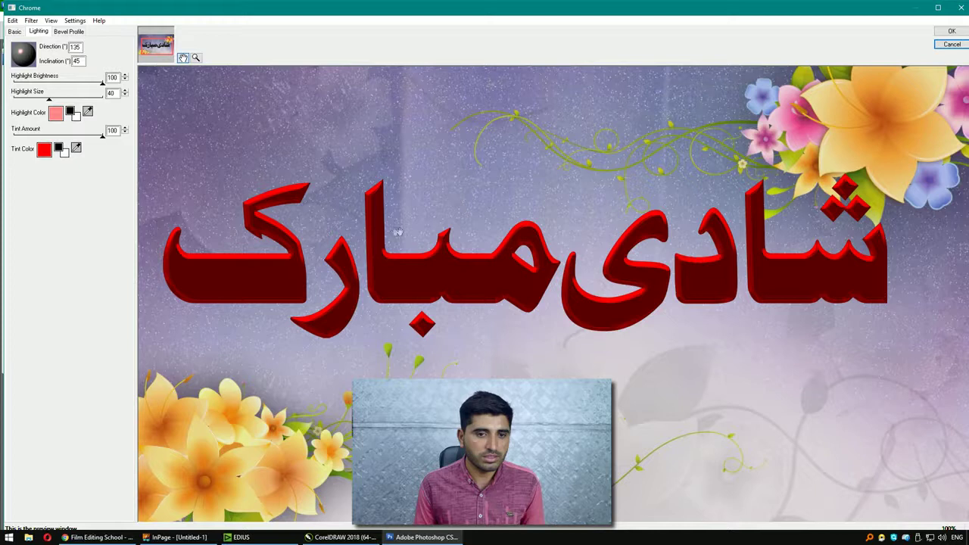
mouse_move(48, 99)
mouse_down()
mouse_move(19, 99)
mouse_move(68, 101)
mouse_up()
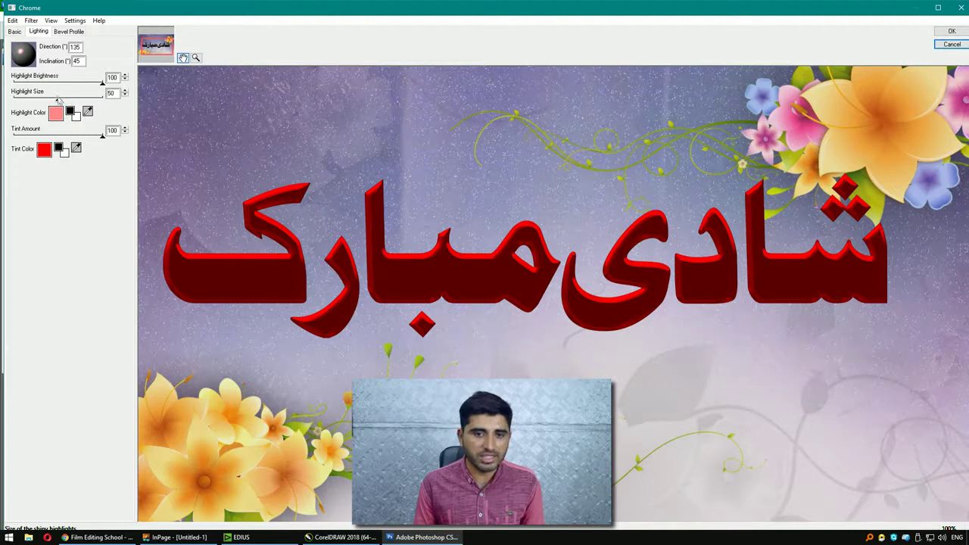
drag(26, 55, 23, 57)
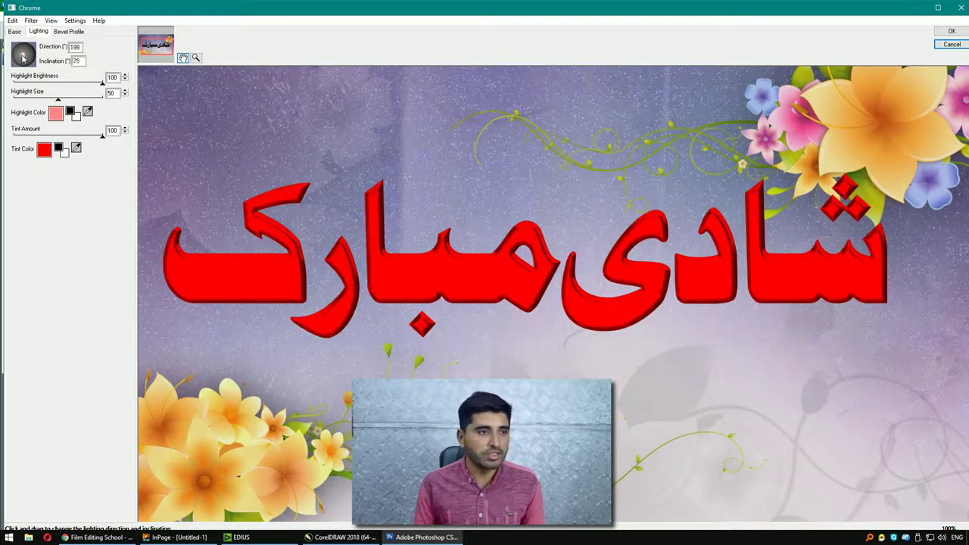
Narrow the chrome bevel, lower its height scale and remove smoothing
click(14, 31)
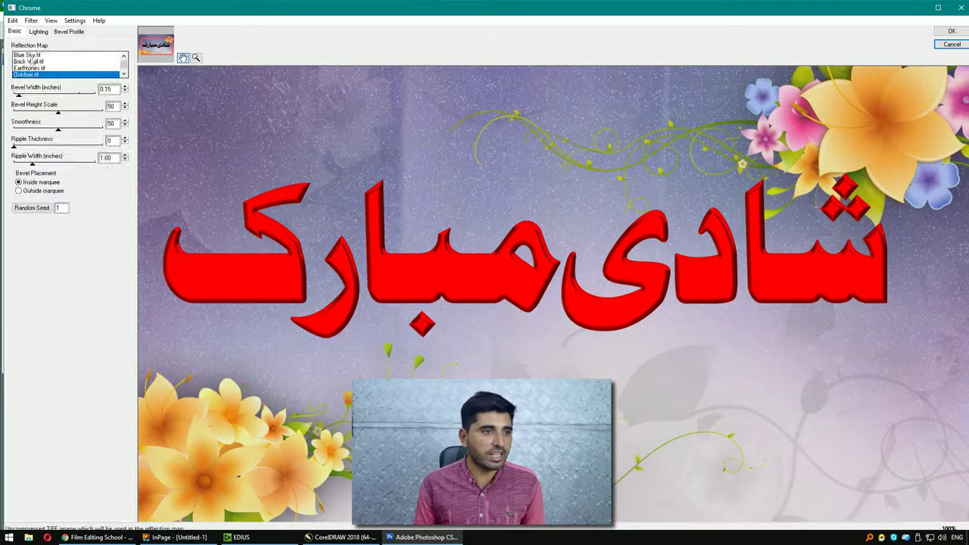
drag(18, 92, 13, 92)
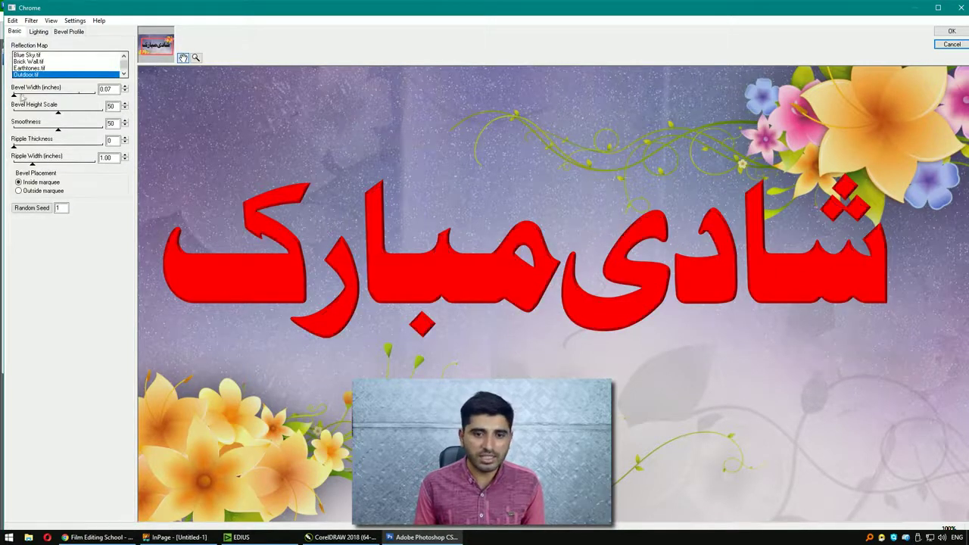
drag(58, 113, 18, 113)
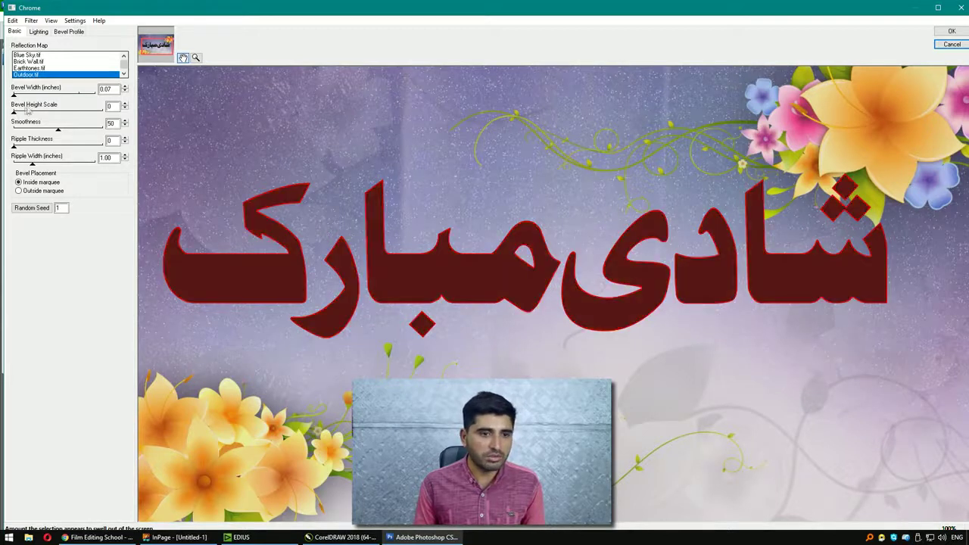
drag(60, 131, 9, 133)
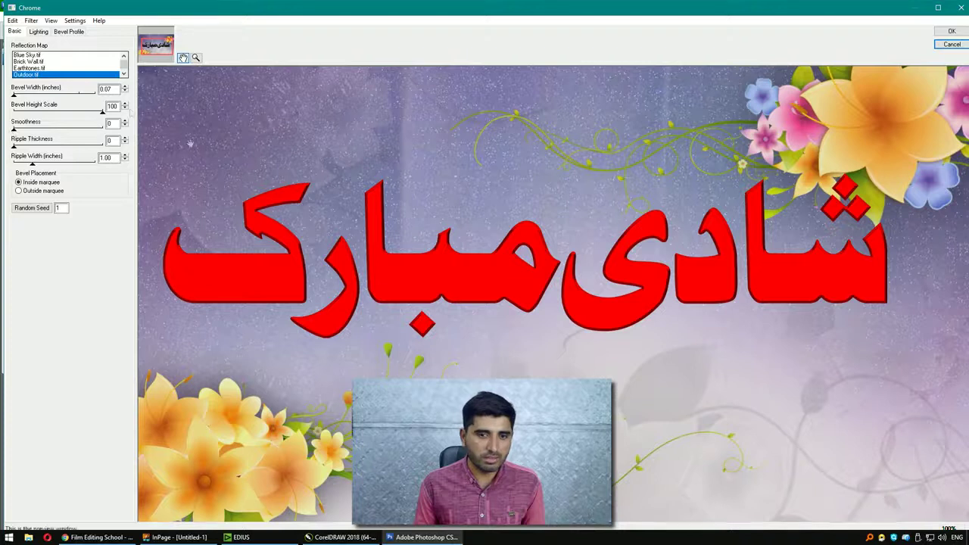
Set the chrome highlight colour to bright red with highlight size 100 and adjusted brightness
click(38, 31)
click(55, 113)
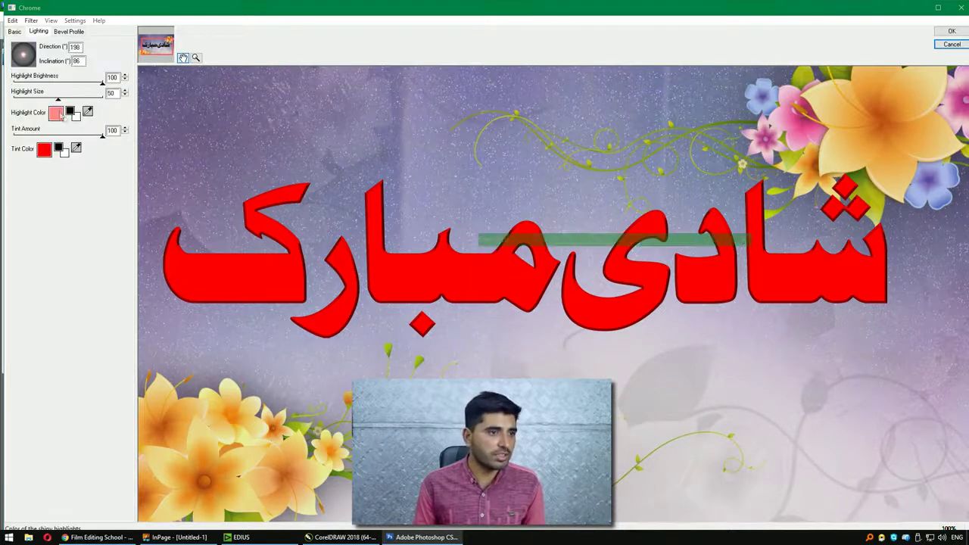
click(612, 264)
click(716, 257)
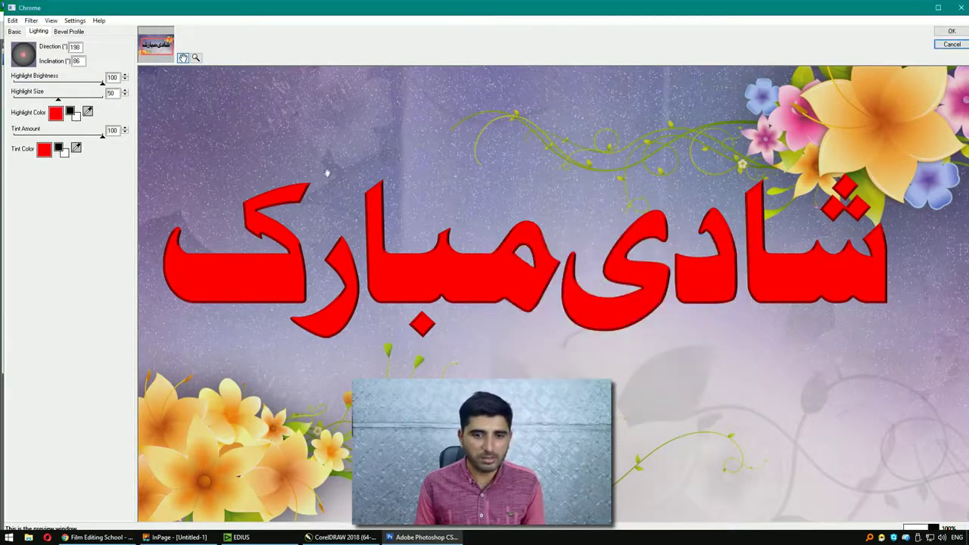
mouse_move(58, 99)
mouse_down()
mouse_move(11, 97)
mouse_move(130, 112)
mouse_up()
mouse_move(101, 83)
mouse_down()
mouse_move(22, 85)
mouse_move(121, 92)
mouse_up()
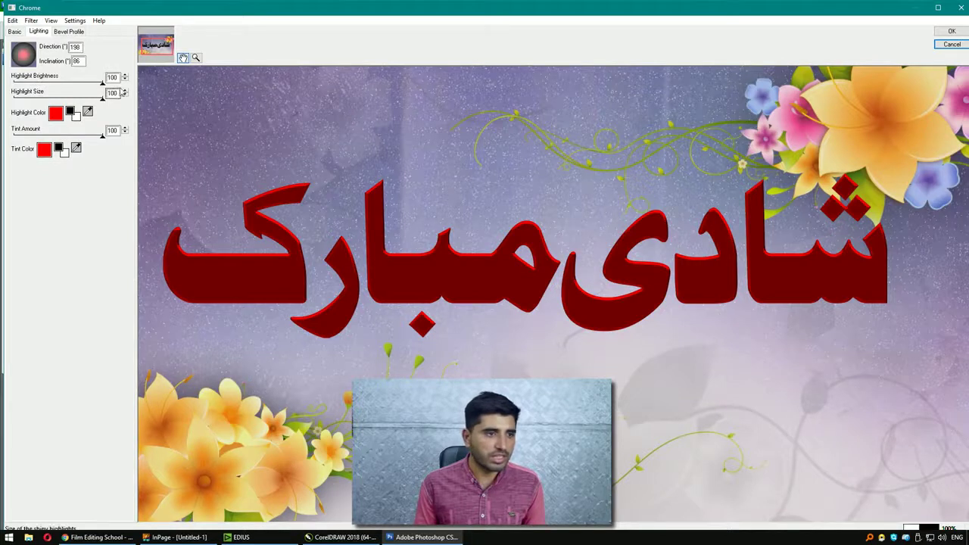
Choose Brick Wall.tif as the reflection map and apply the chrome
click(14, 31)
click(33, 68)
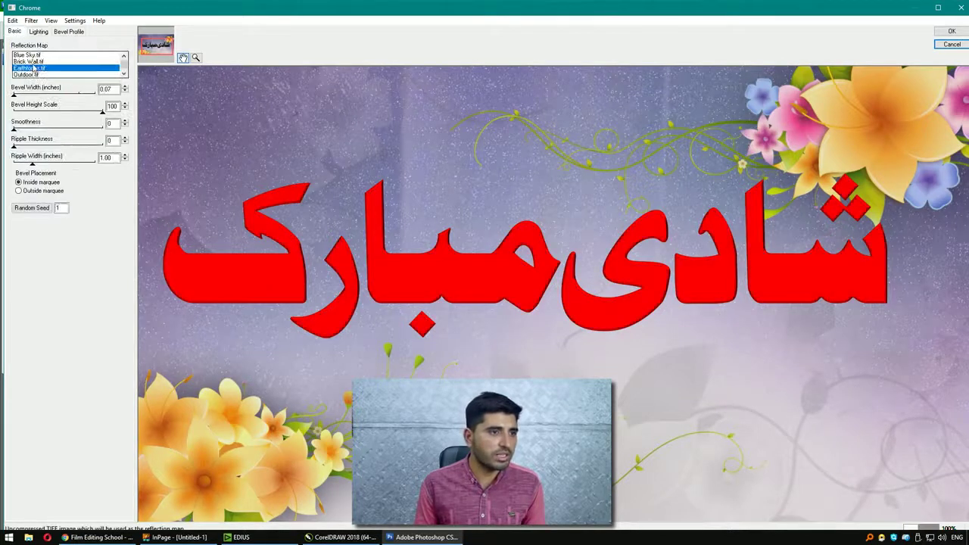
key(Up)
key(Up)
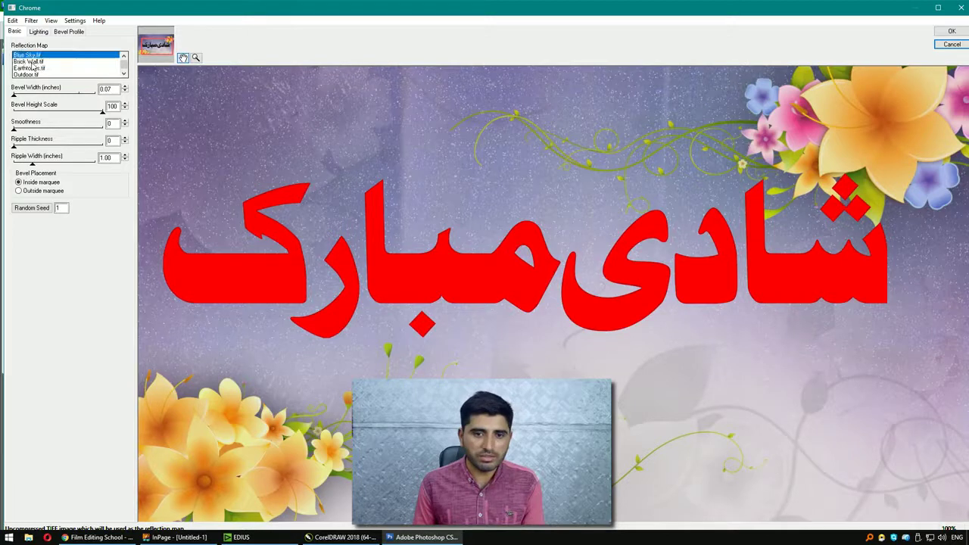
key(Down)
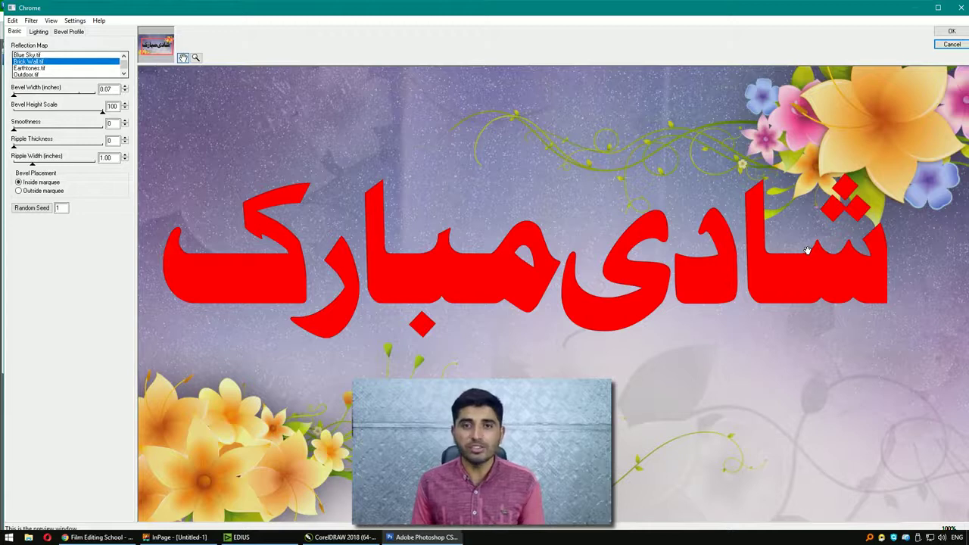
click(952, 31)
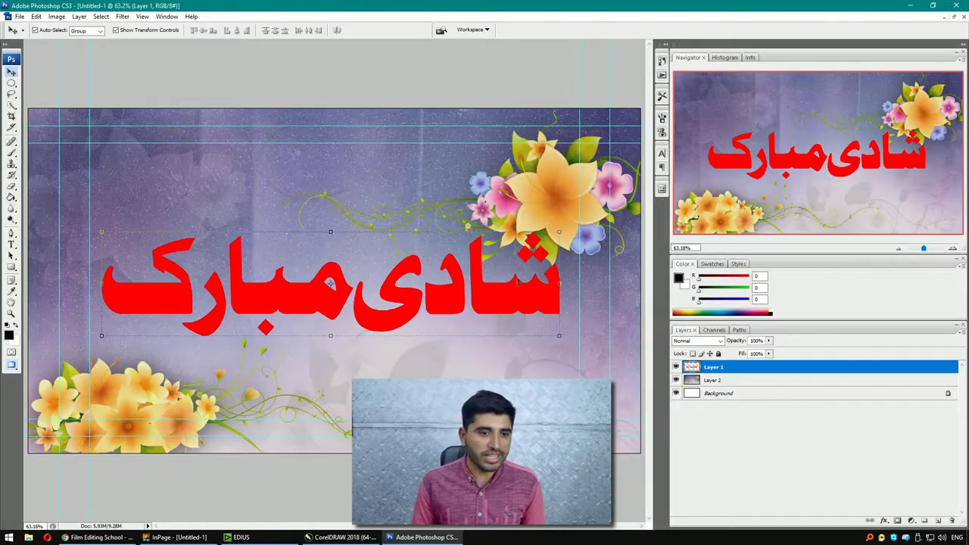
Apply Eye Candy 4000 Glass to the red title with a white glass colour
click(122, 16)
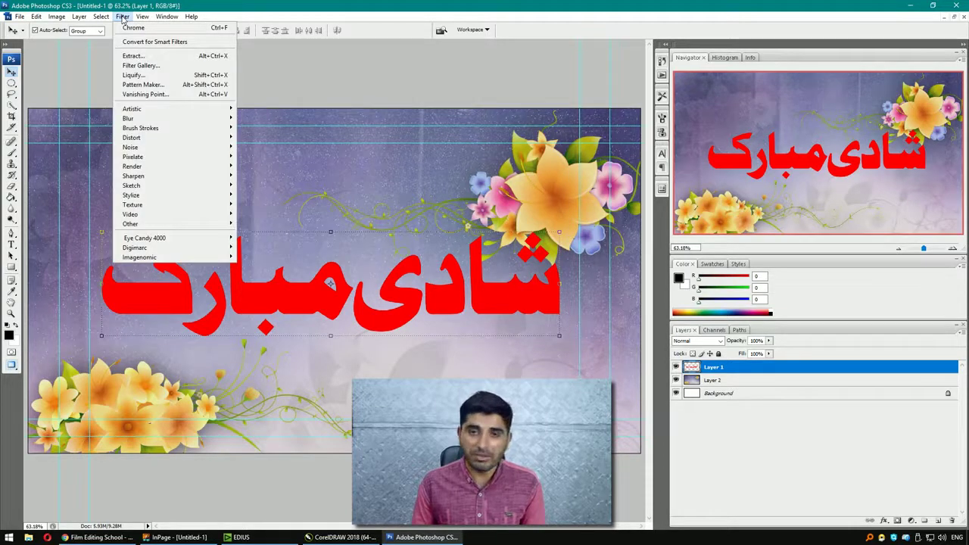
mouse_move(210, 242)
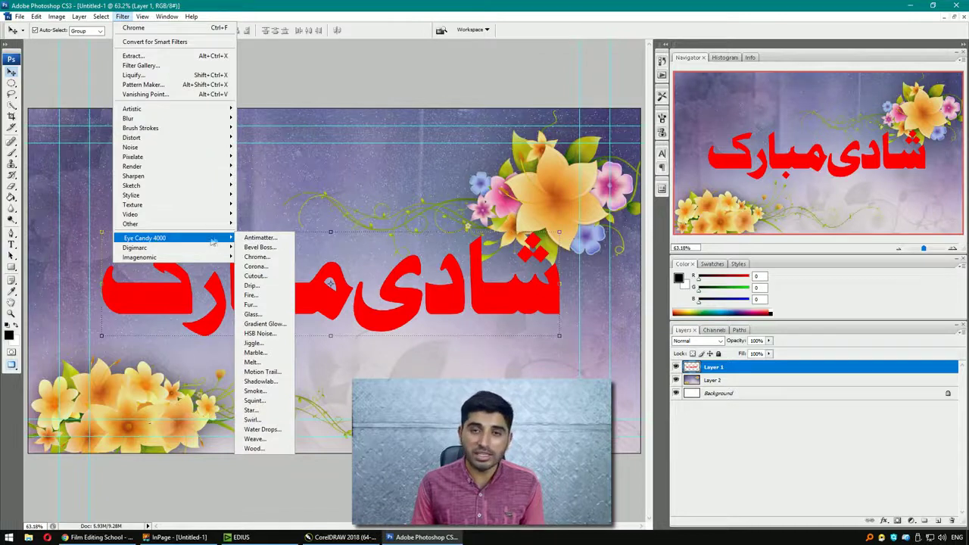
click(279, 317)
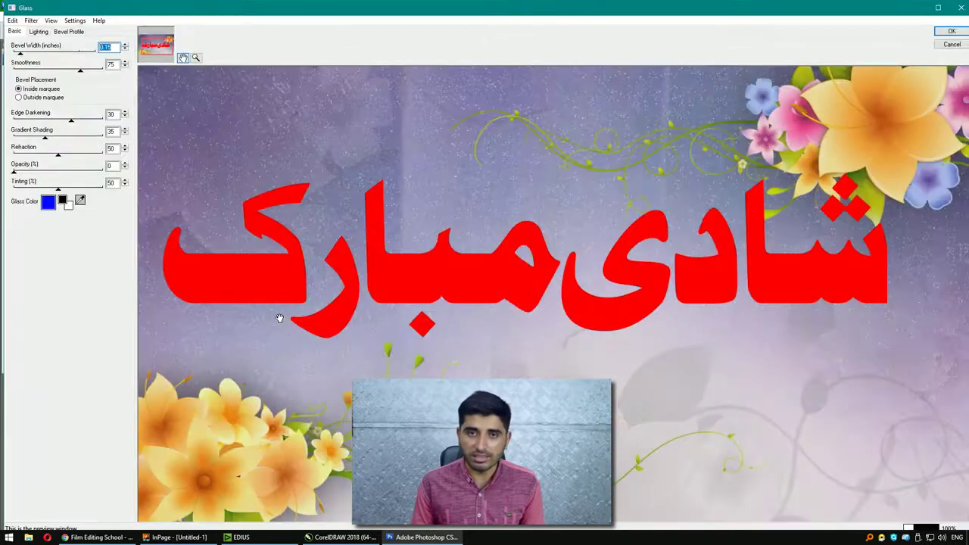
click(66, 207)
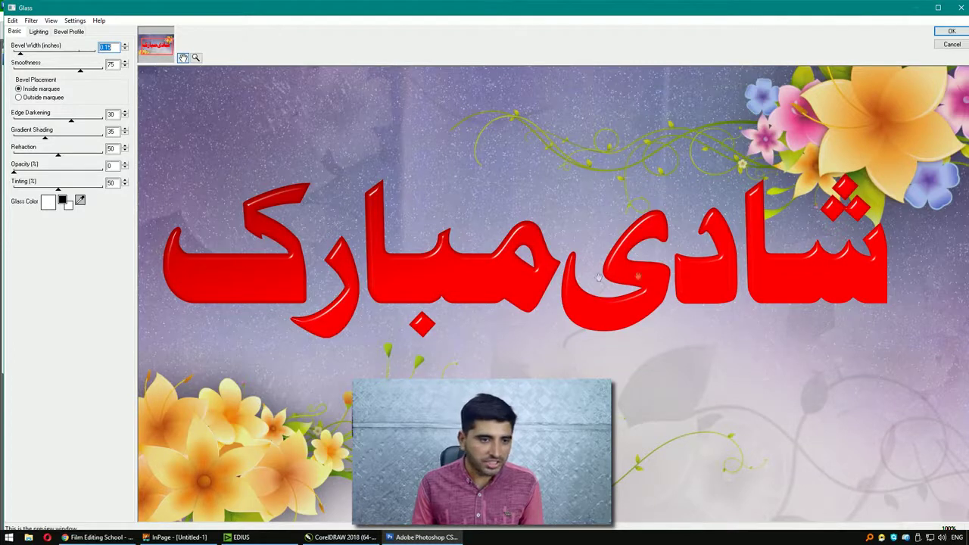
click(952, 31)
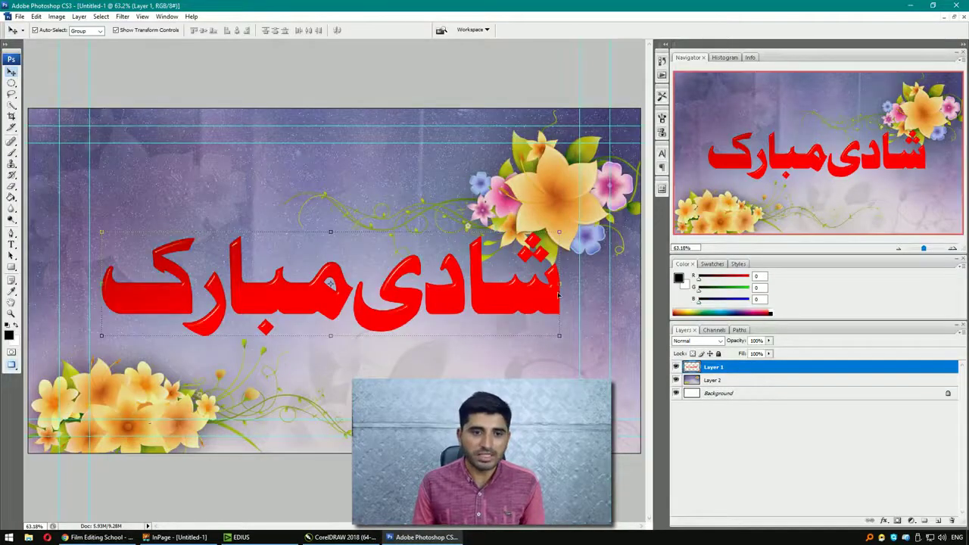
Apply a white Eye Candy Gradient Glow 0.12 inches wide around the title
click(122, 16)
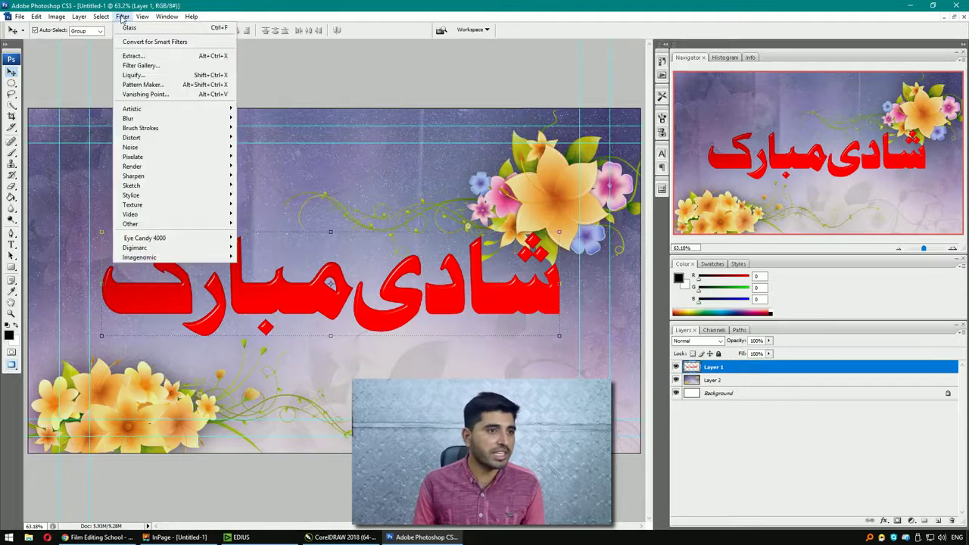
mouse_move(188, 253)
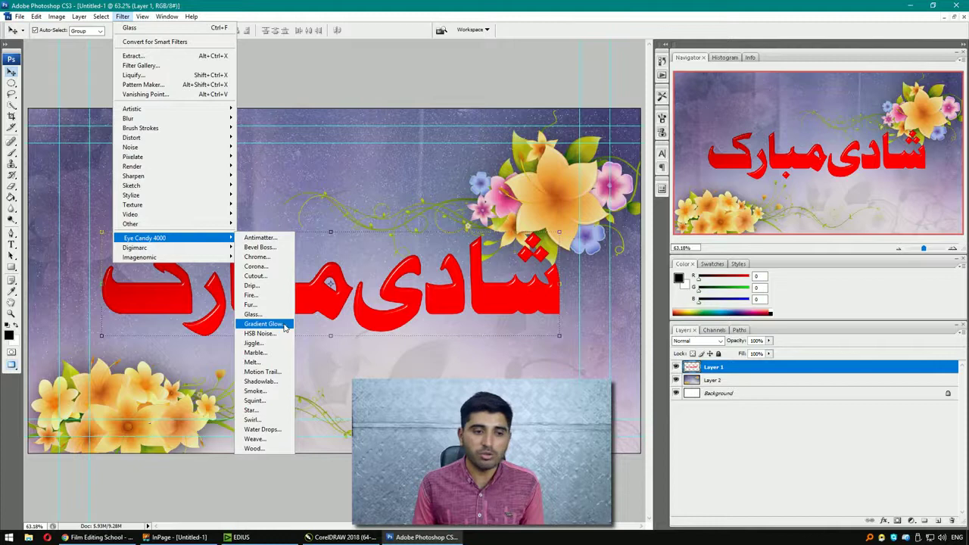
click(265, 325)
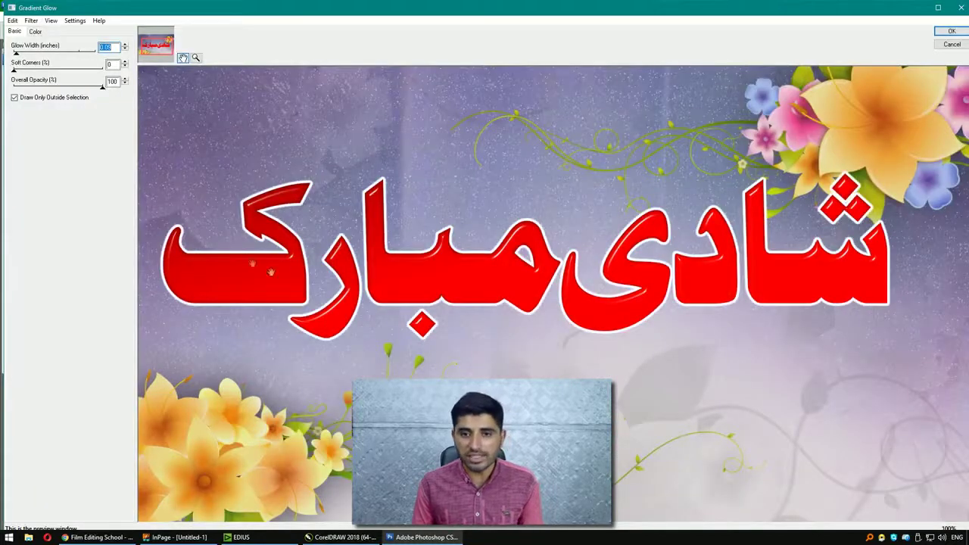
click(126, 46)
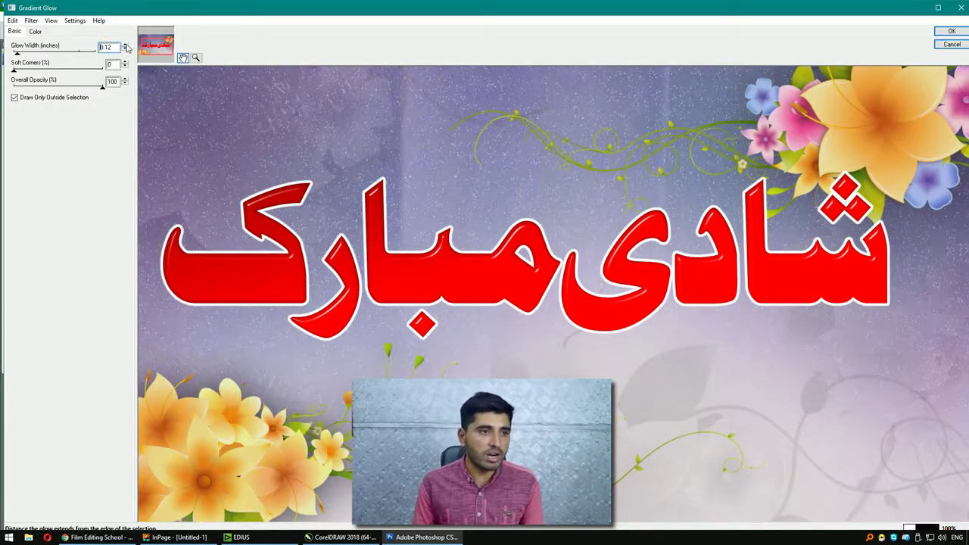
click(952, 31)
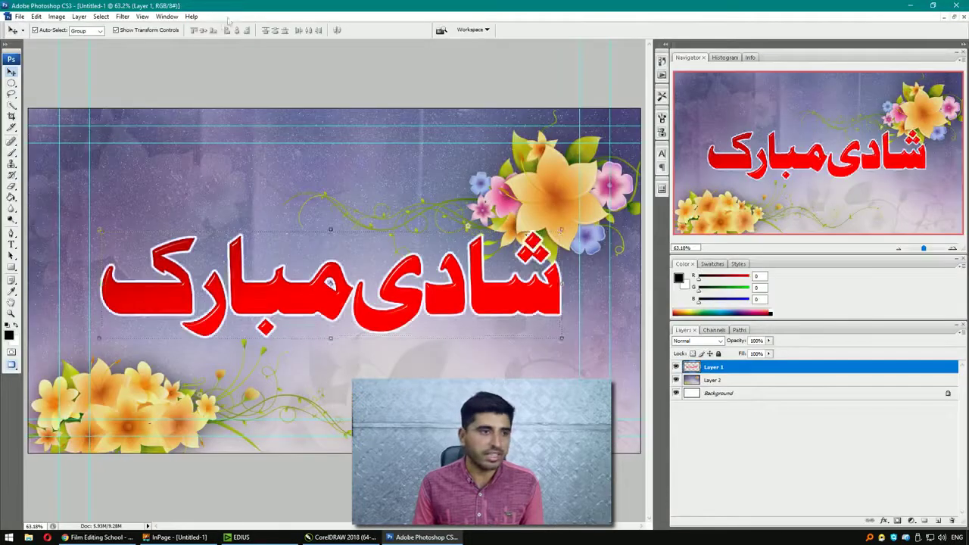
click(122, 17)
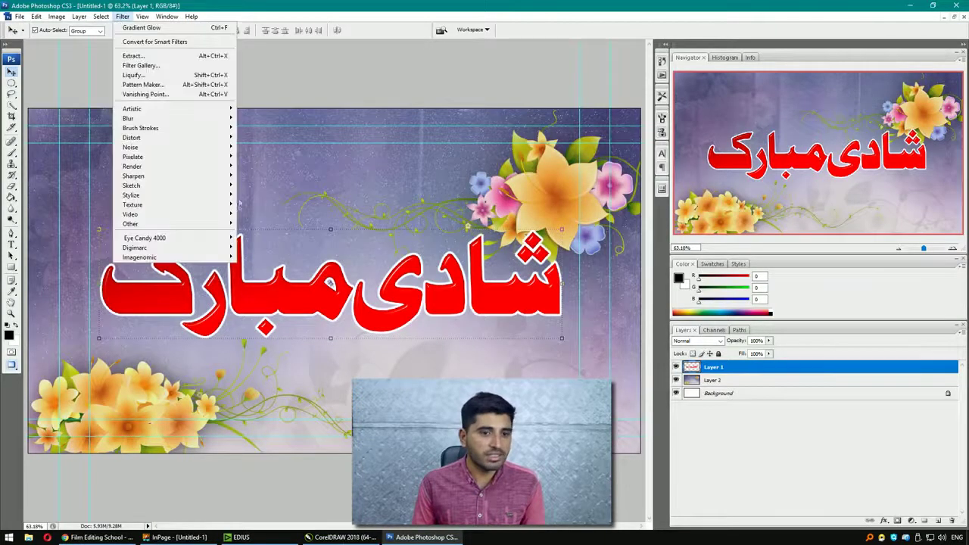
Apply Eye Candy Shadowlab's black drop shadow (0.13 offset, 0.28 blur) under the title
mouse_move(220, 237)
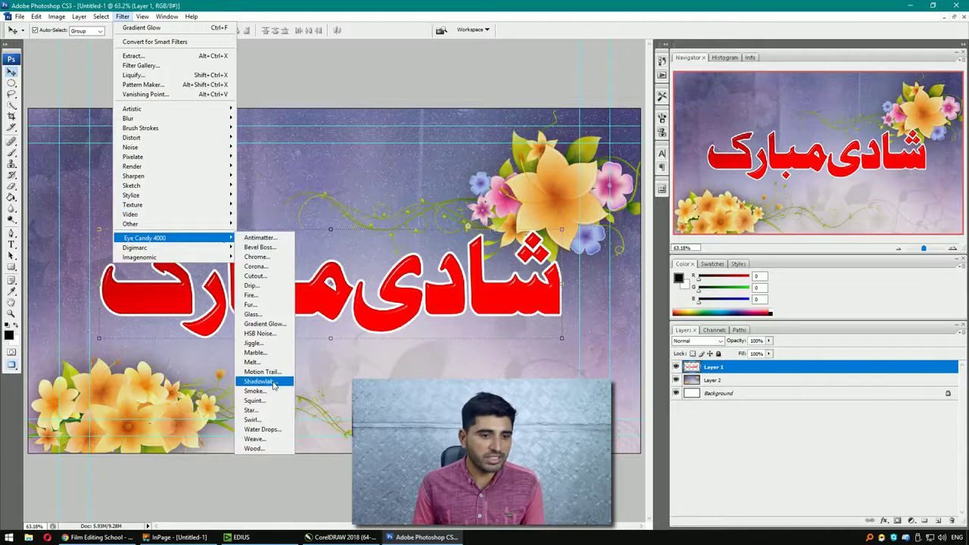
click(260, 381)
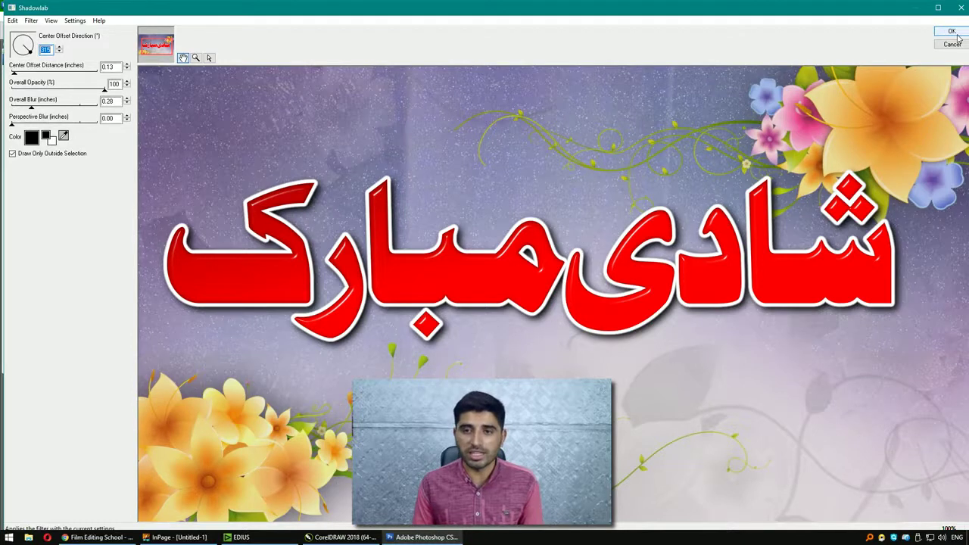
click(952, 32)
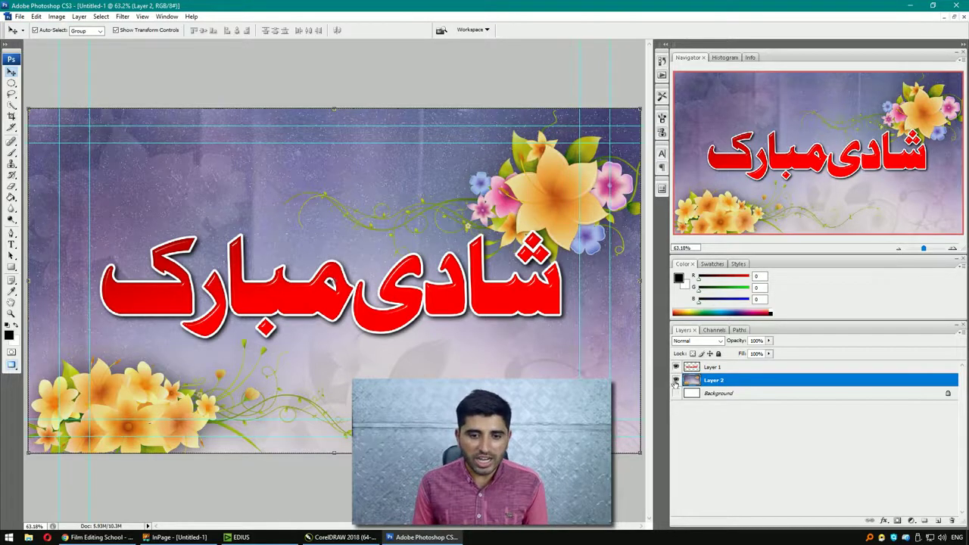
Hide Layer 2 and Background, select Layer 1, then open and cancel saving as 01.psd
drag(677, 393, 676, 380)
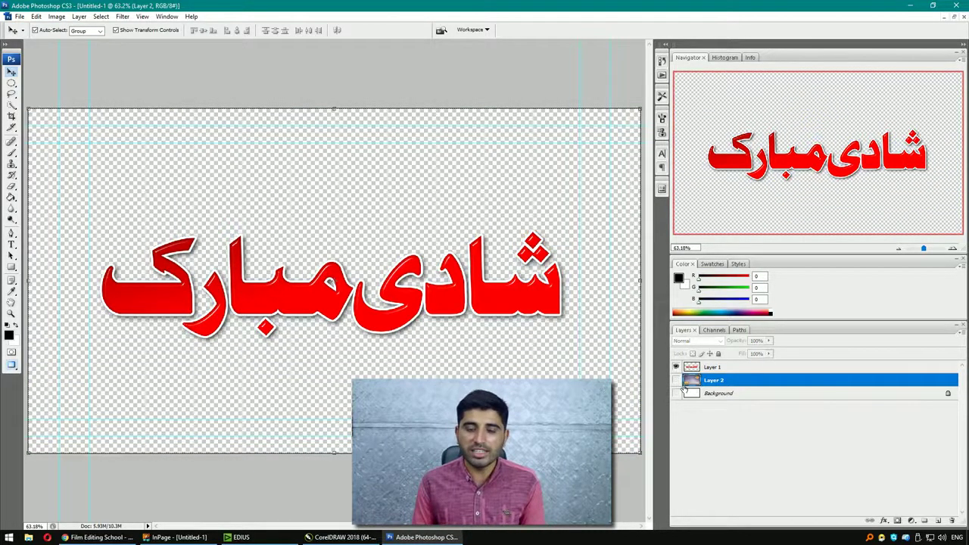
click(509, 321)
key(ctrl+s)
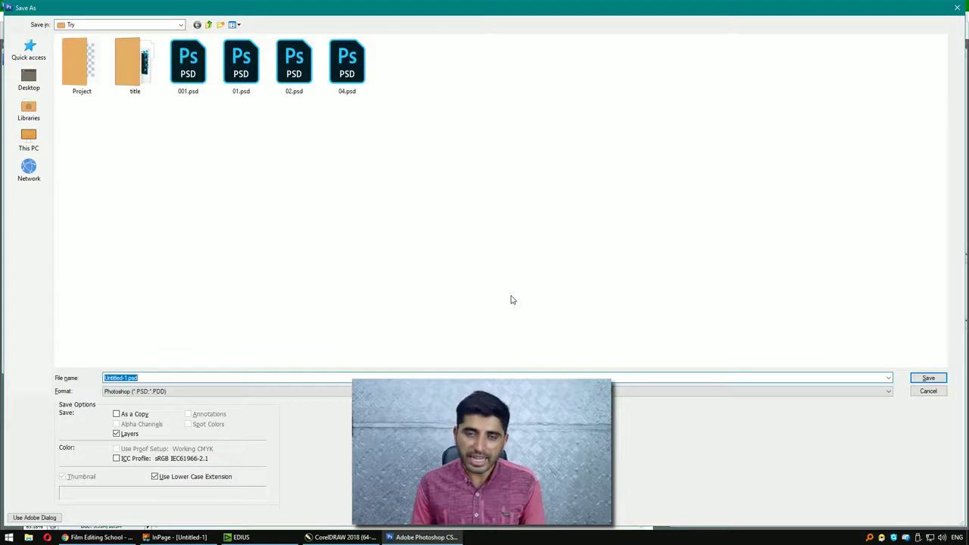
click(450, 273)
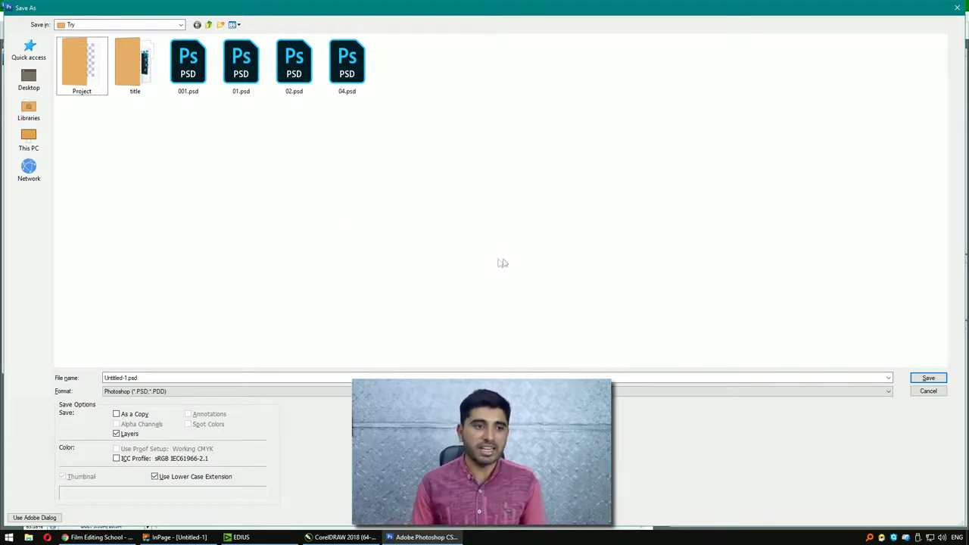
click(247, 74)
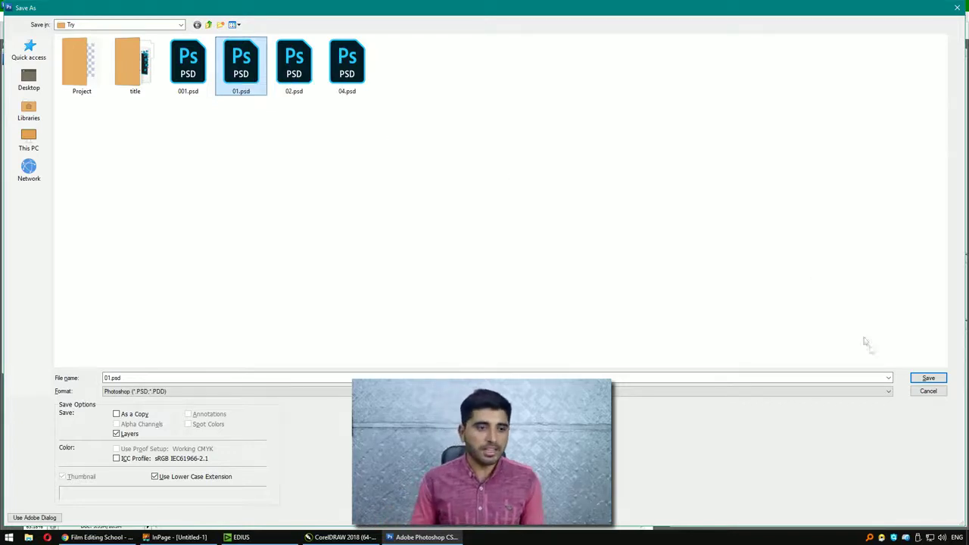
click(929, 391)
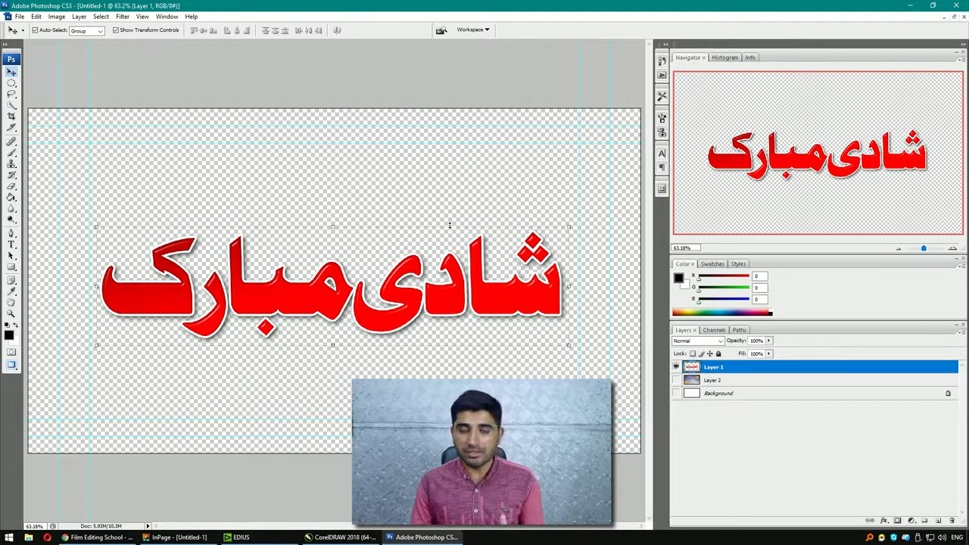
Back in EDIUS, preview bin title clips 01, 02 and 04
click(239, 537)
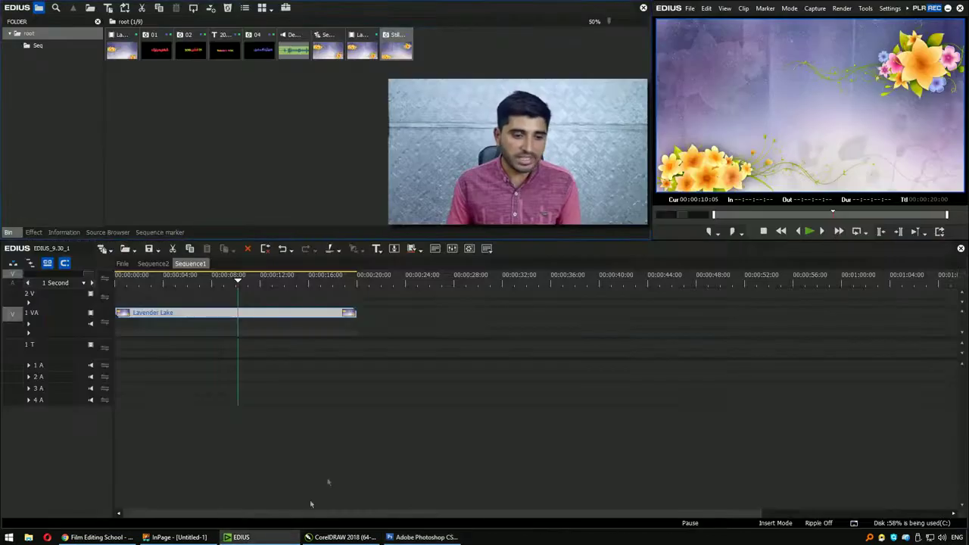
key(Home)
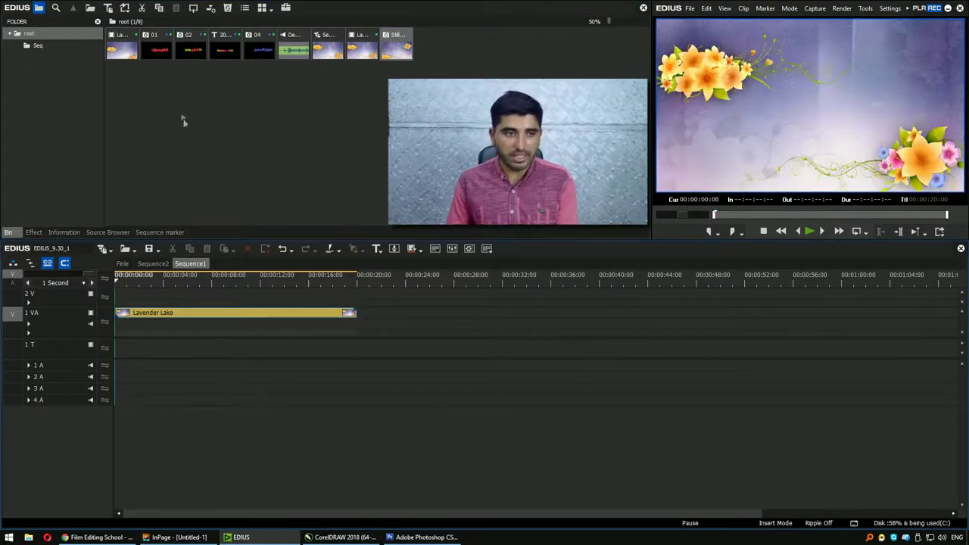
double_click(156, 49)
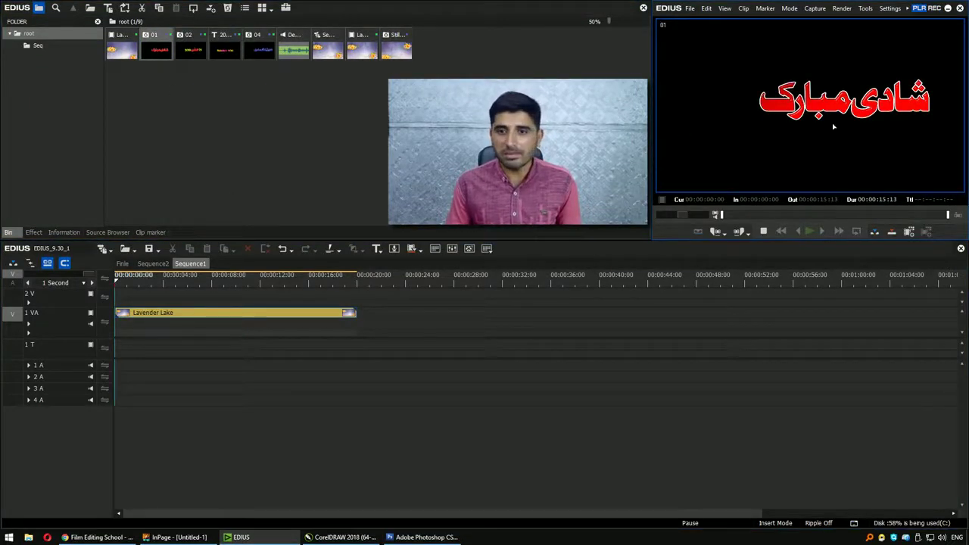
double_click(190, 49)
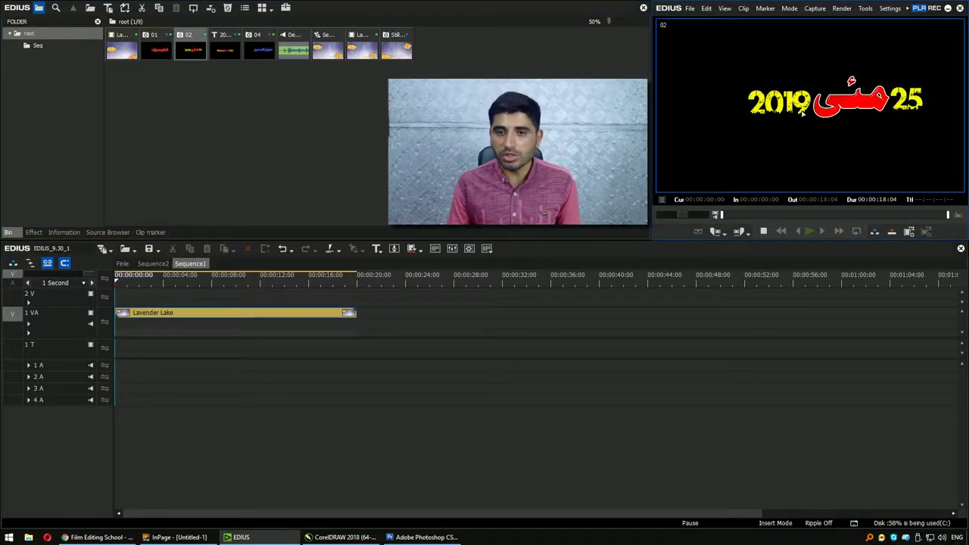
double_click(225, 49)
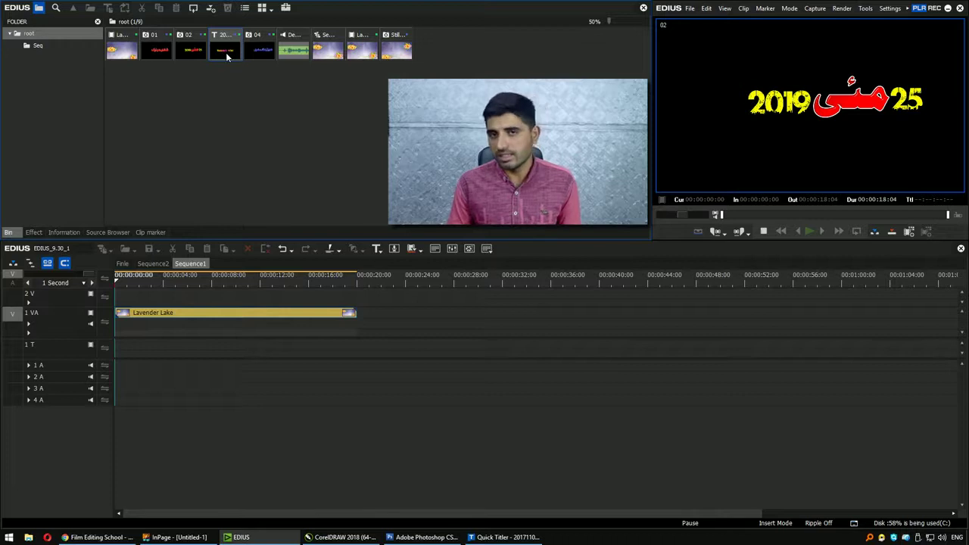
click(265, 51)
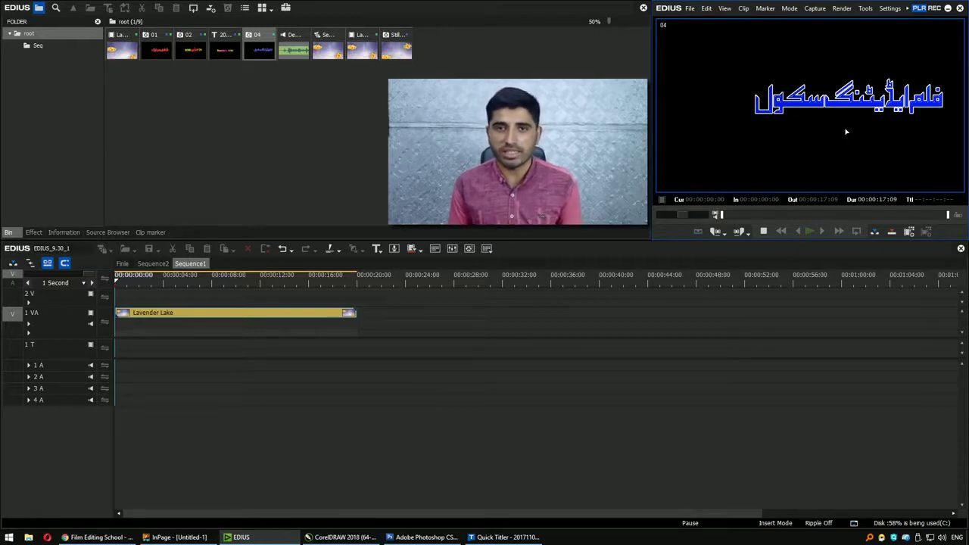
Close the Quick Titler and open the File sequence at its start
click(134, 268)
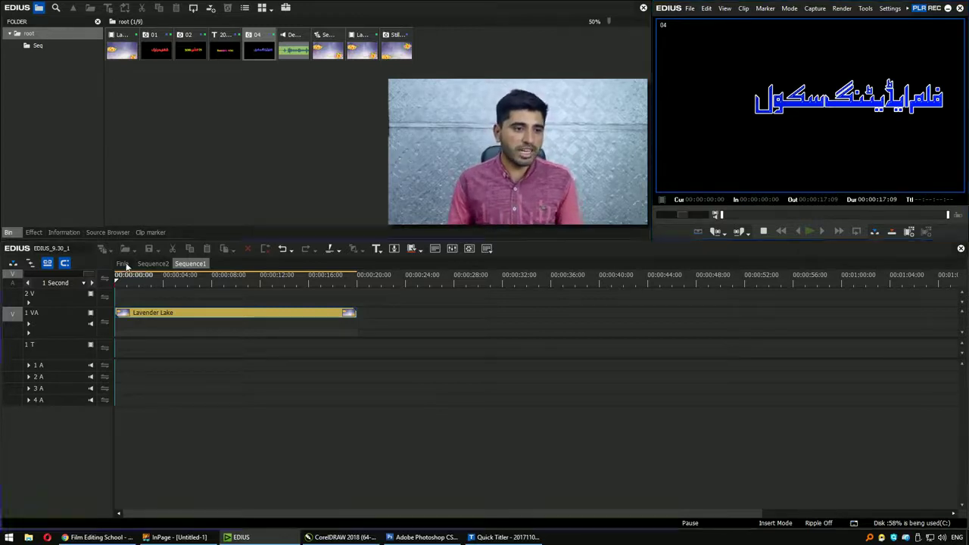
key(t)
click(486, 403)
click(126, 267)
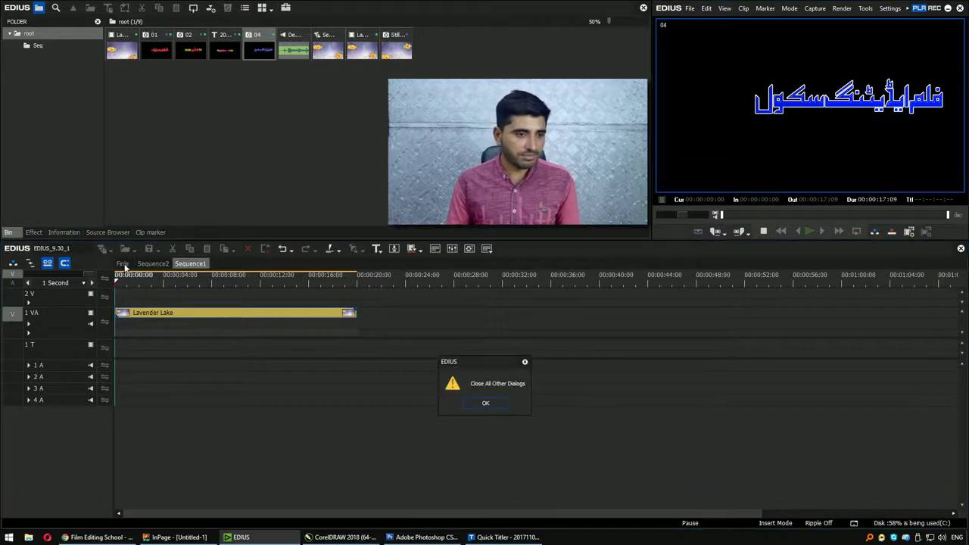
click(496, 403)
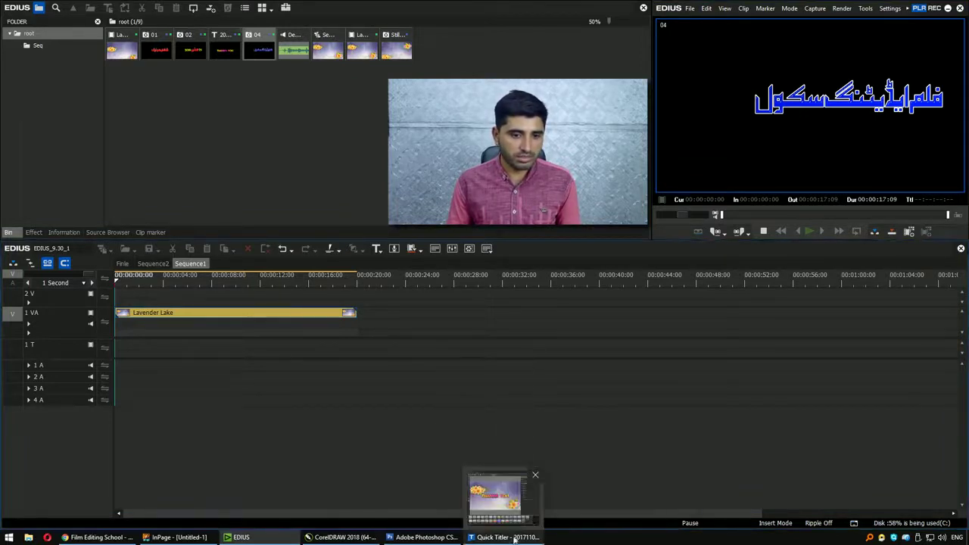
click(509, 537)
click(956, 19)
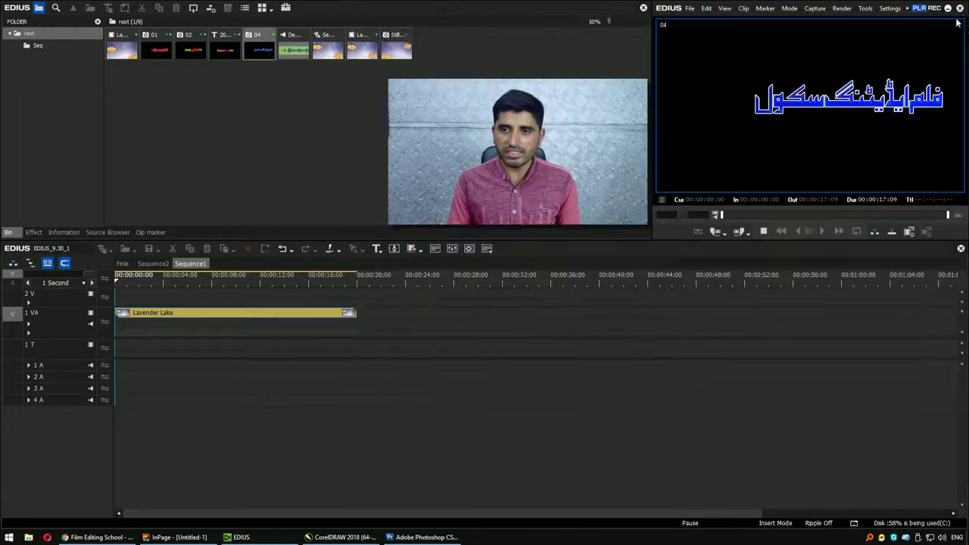
click(121, 263)
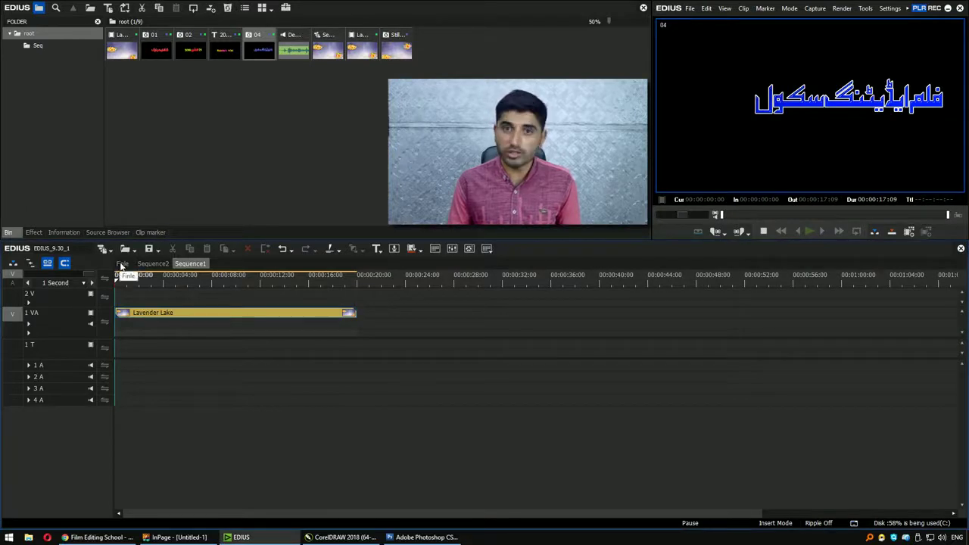
key(Home)
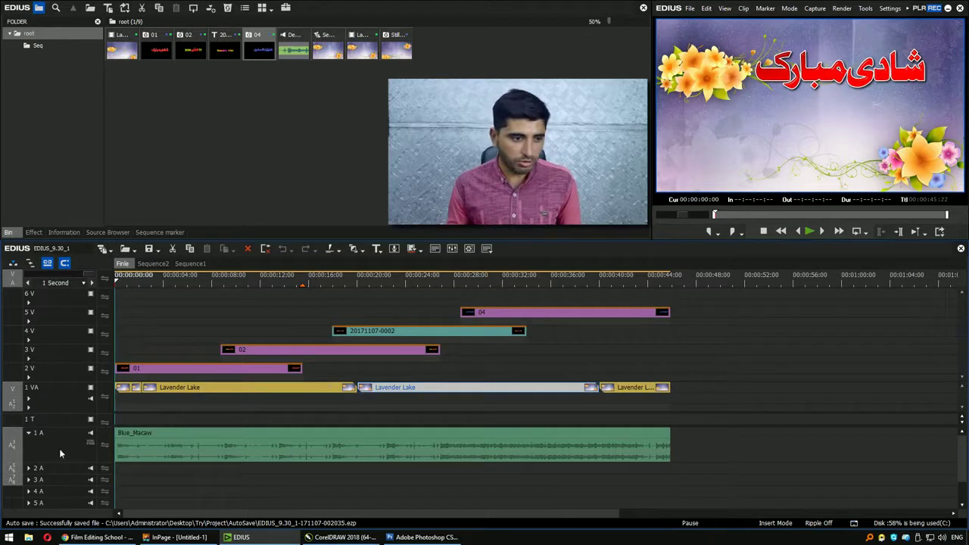
Play the finished sequence through with fast-forward, then switch back to Sequence1
click(128, 456)
key(space)
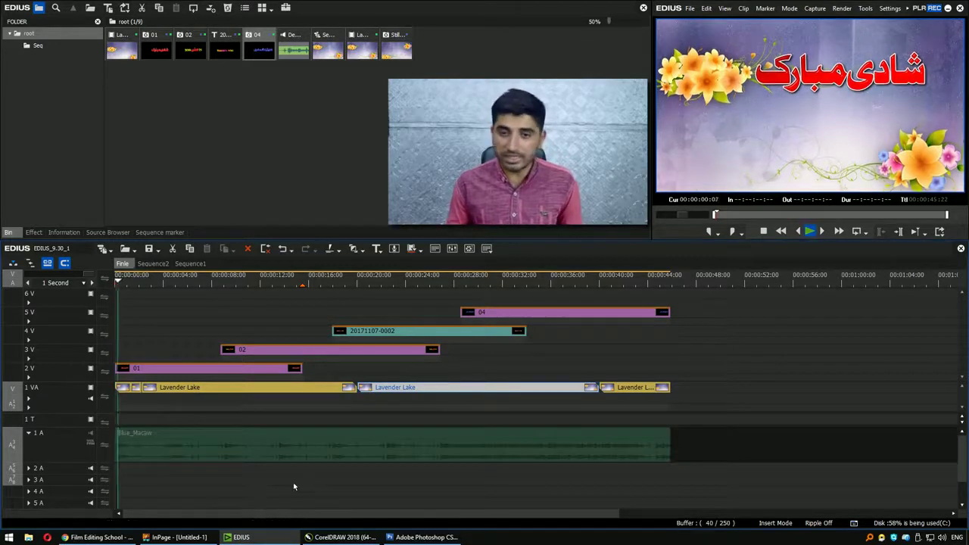
key(ctrl+0)
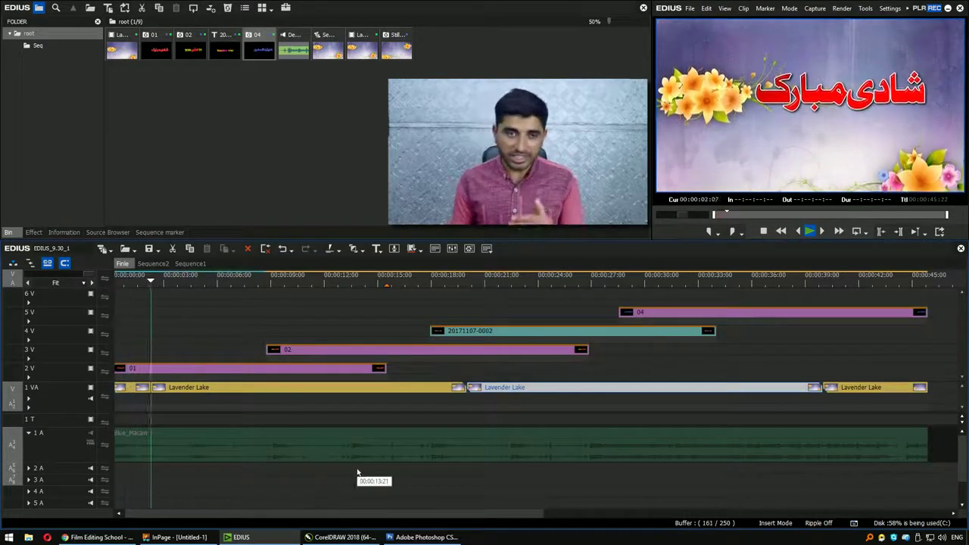
key(l)
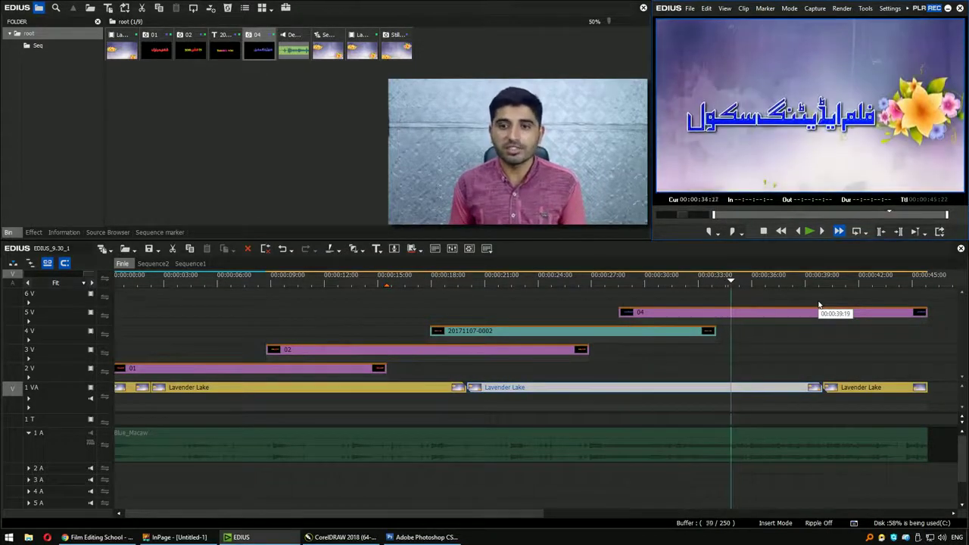
key(space)
scroll(823, 394, down, 3)
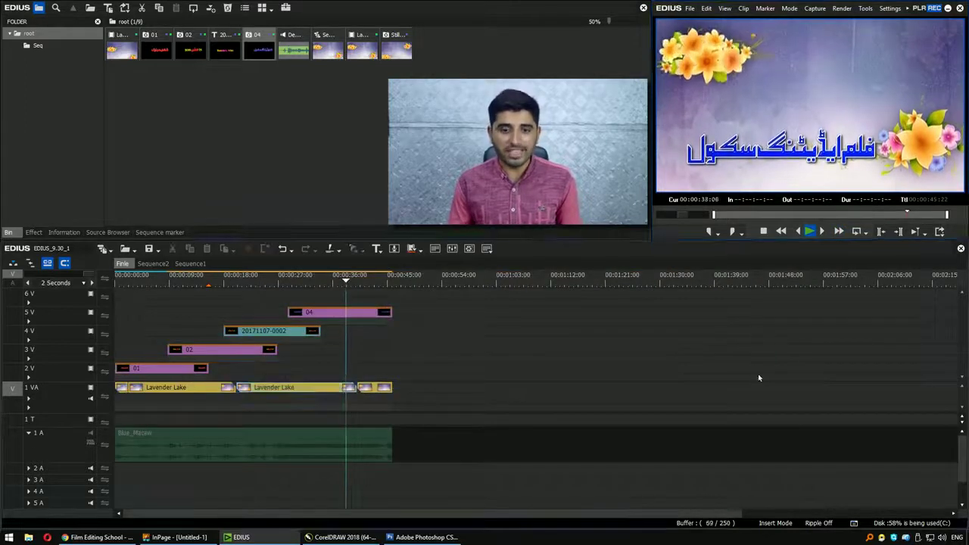
key(Home)
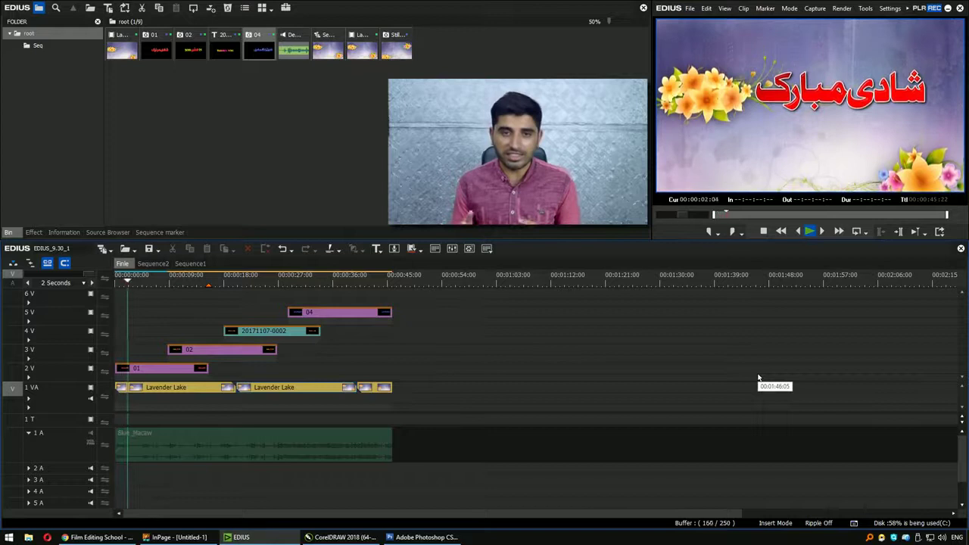
click(190, 263)
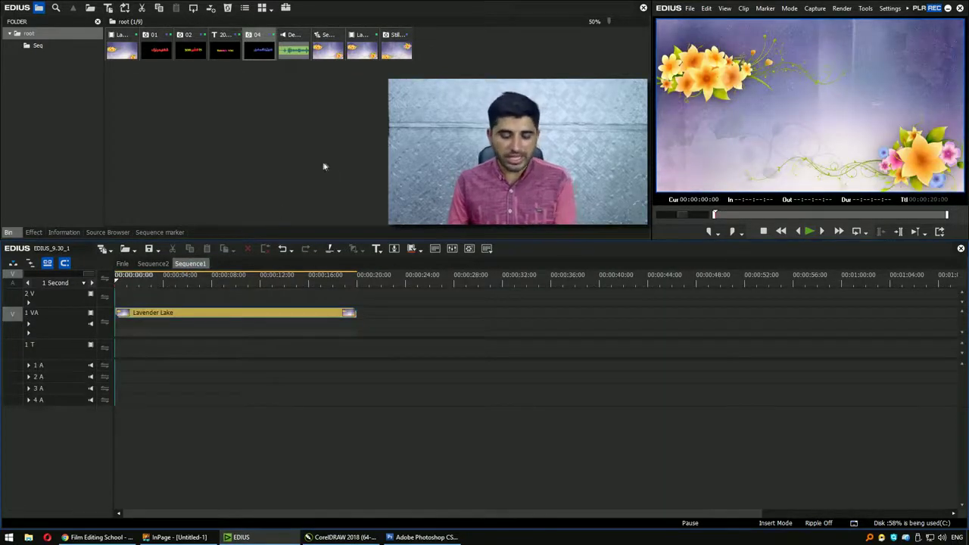
Paste two more copies of the Lavender Lake clip end to end after the original
click(353, 314)
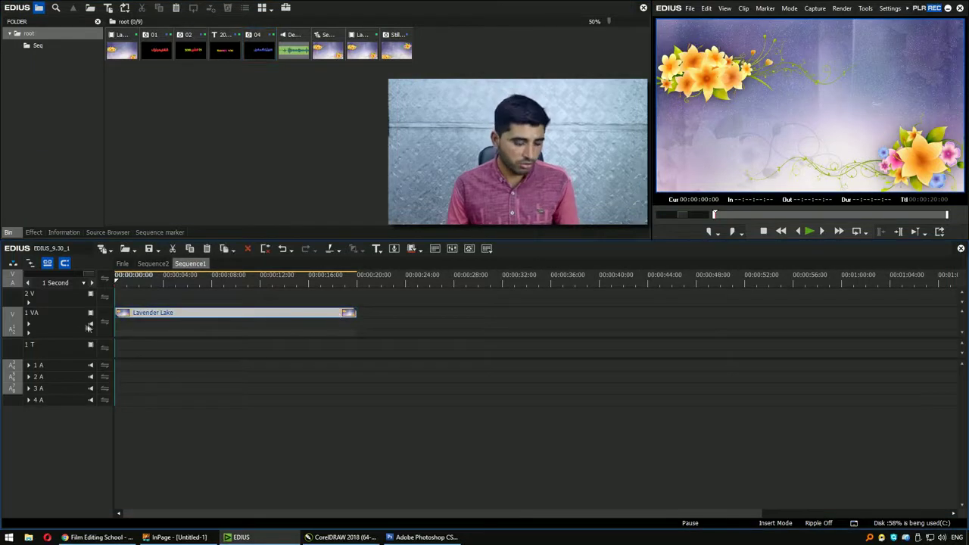
key(End)
key(ctrl+v)
key(End)
key(ctrl+v)
key(Home)
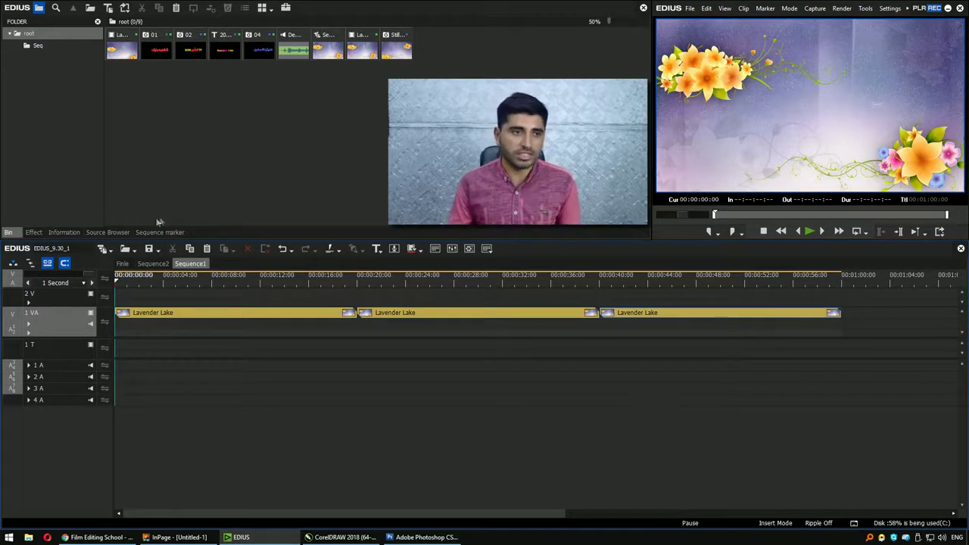
Place title clip 01 on track 2 V, play it, and open its Layouter
click(156, 52)
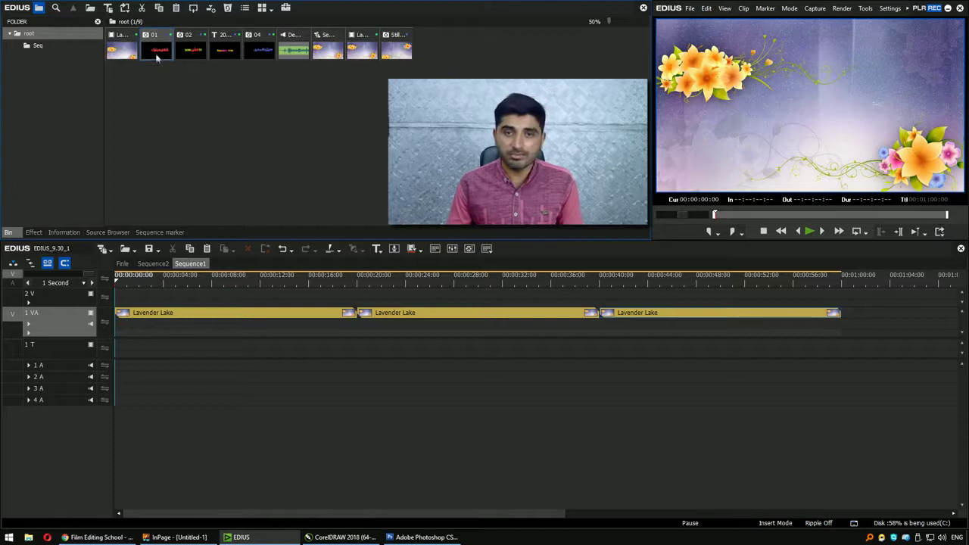
key(bracketright)
key(ctrl+0)
key(space)
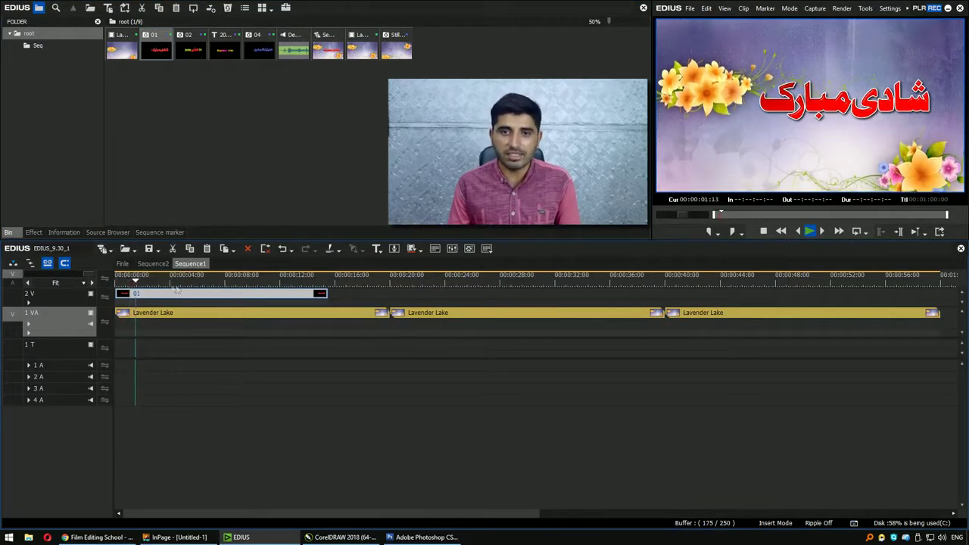
key(space)
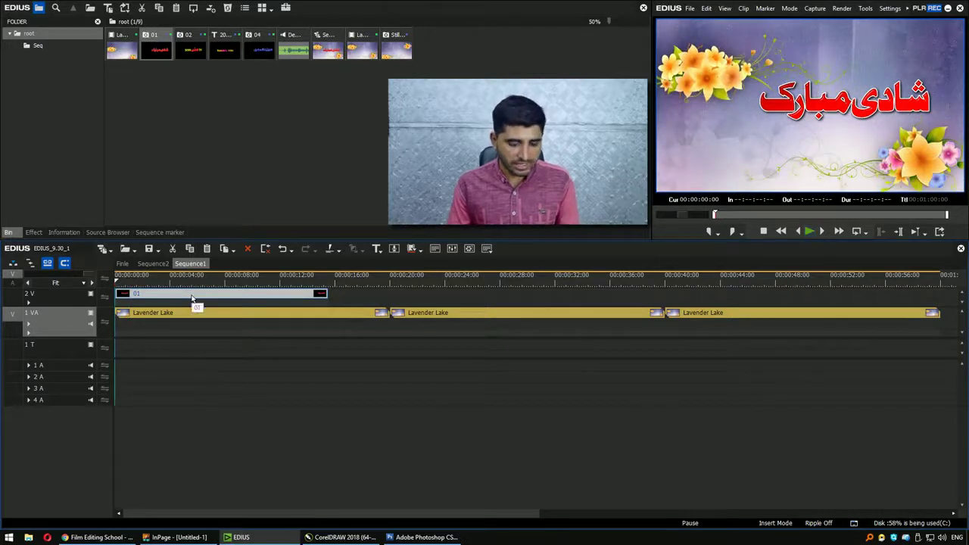
double_click(192, 297)
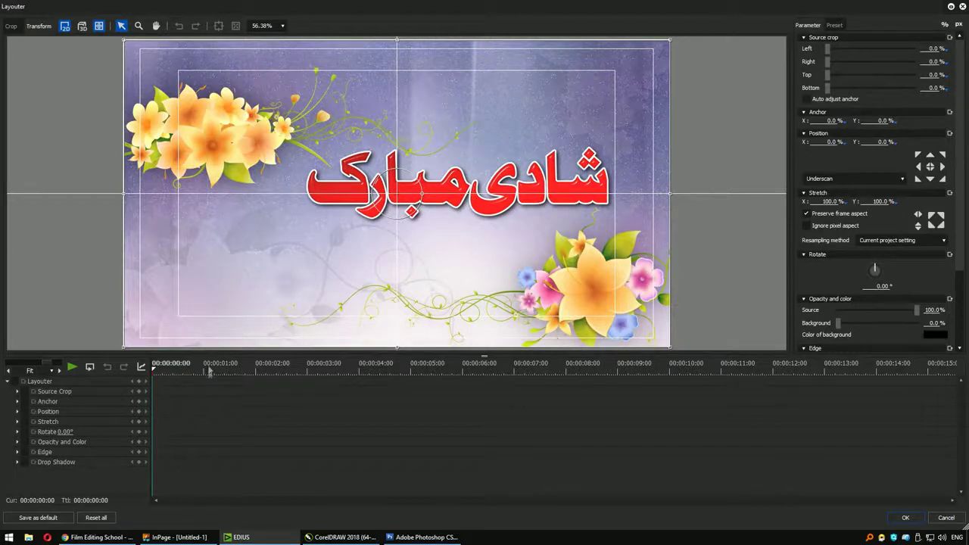
Turn all Layouter properties off and back on, then collapse the property list
click(10, 383)
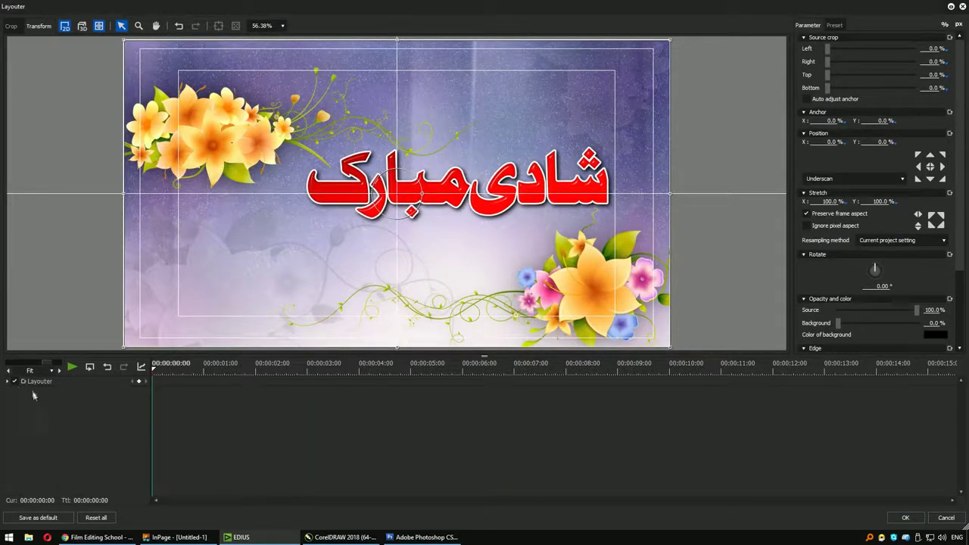
click(9, 383)
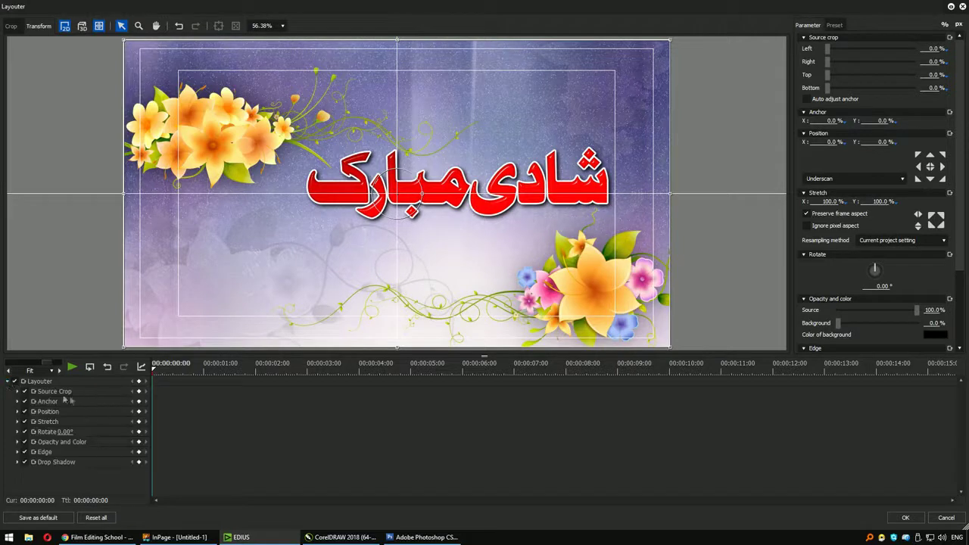
click(13, 383)
click(14, 382)
click(7, 383)
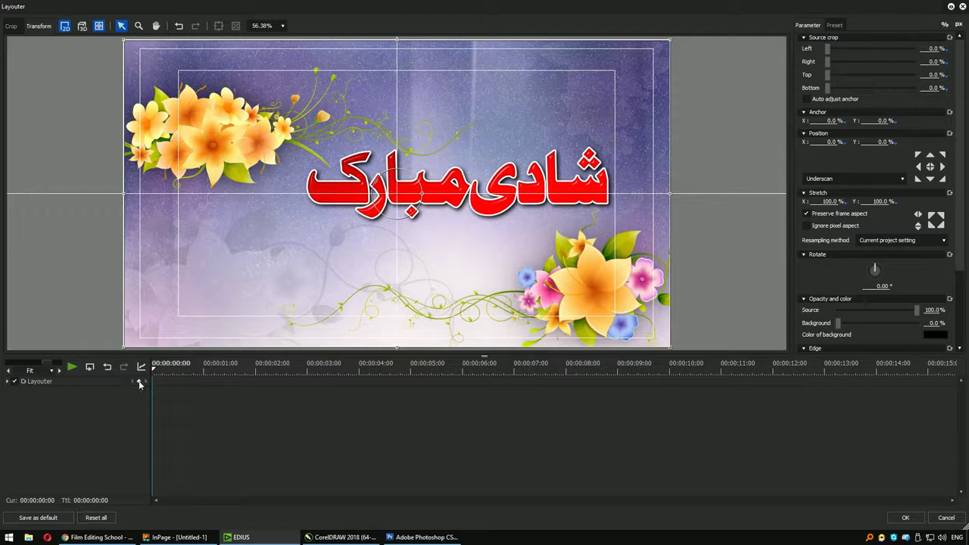
Move شادی مبارک up near the frame top (X −0.40%, Y −18.10%) and check the background
mouse_move(478, 177)
mouse_down()
mouse_move(471, 141)
mouse_move(506, 135)
mouse_up()
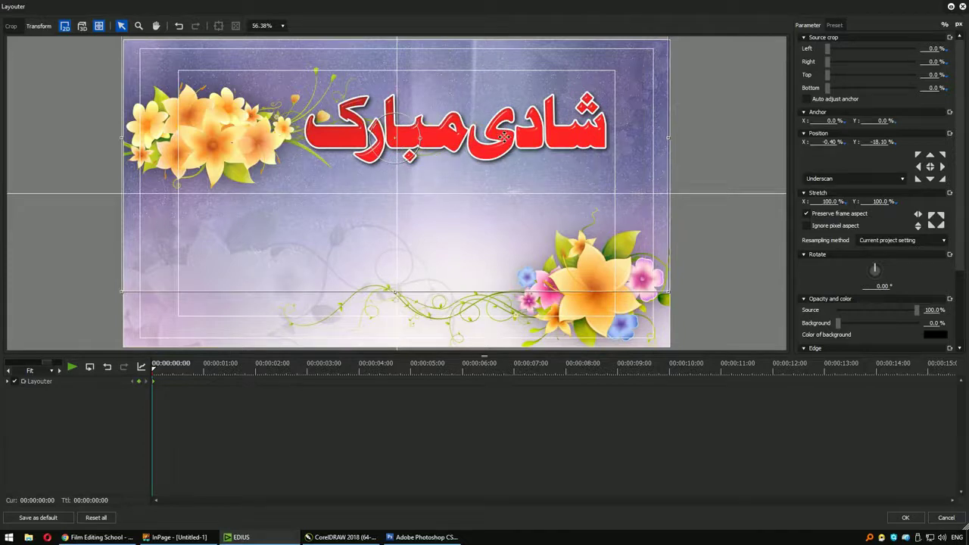
drag(165, 372, 743, 380)
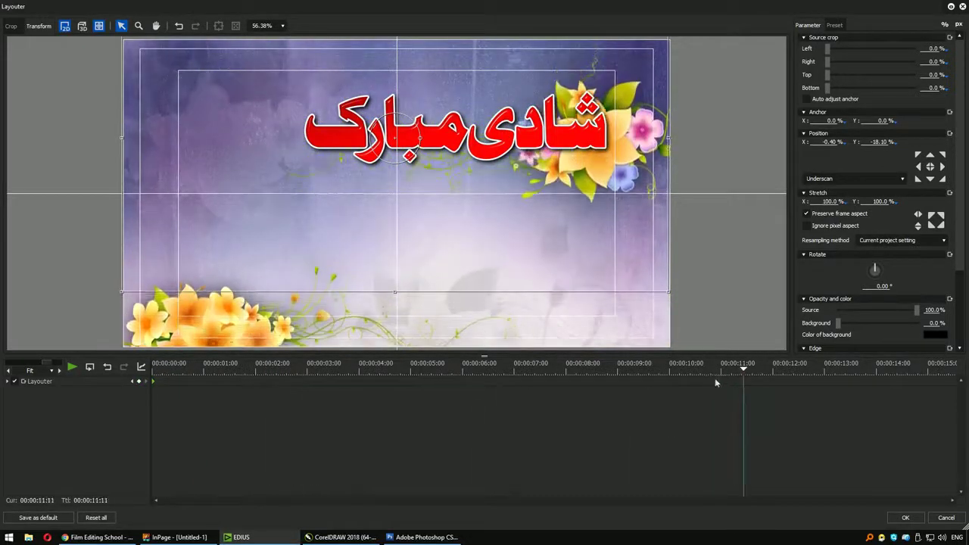
drag(303, 372, 153, 372)
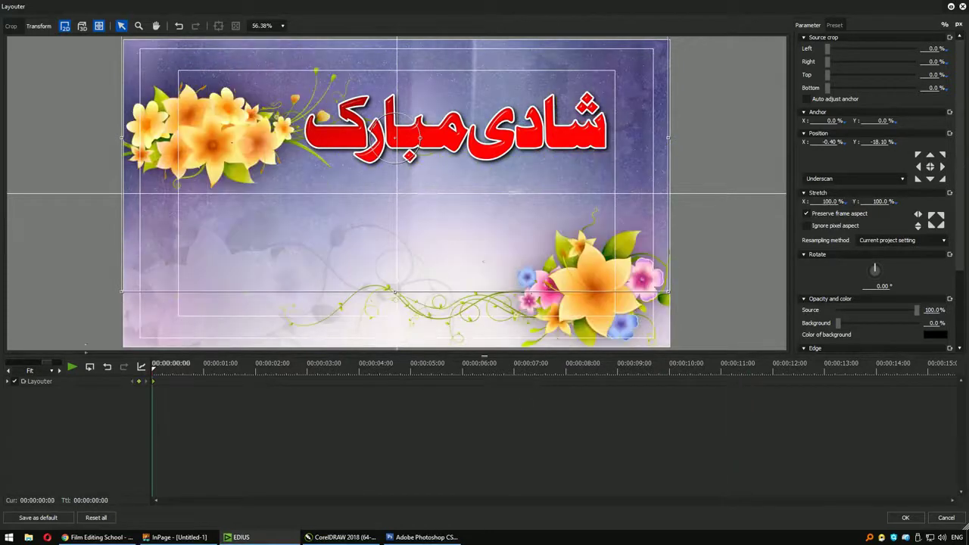
click(827, 141)
Keyframe the title sliding down to the frame bottom around 09:20, then lower still later
click(594, 364)
click(651, 364)
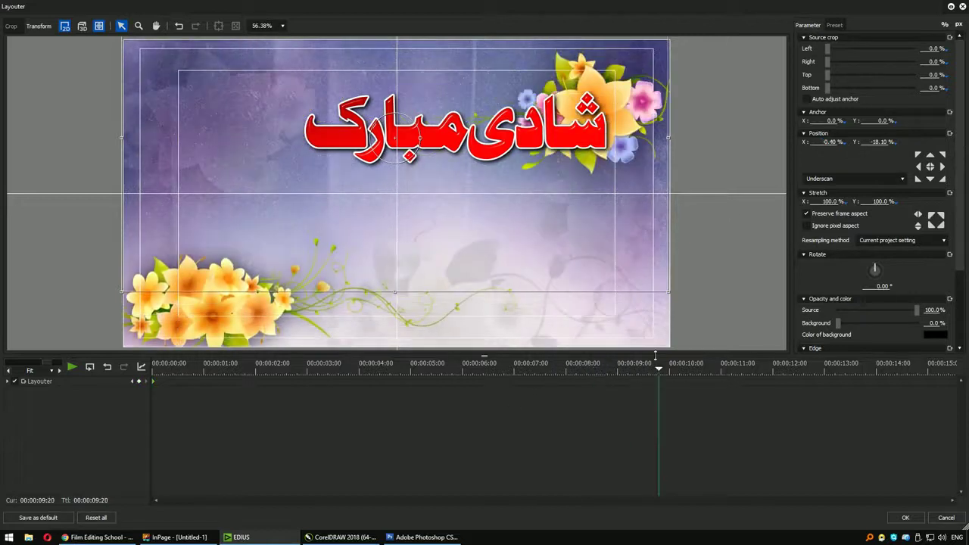
drag(512, 60, 513, 220)
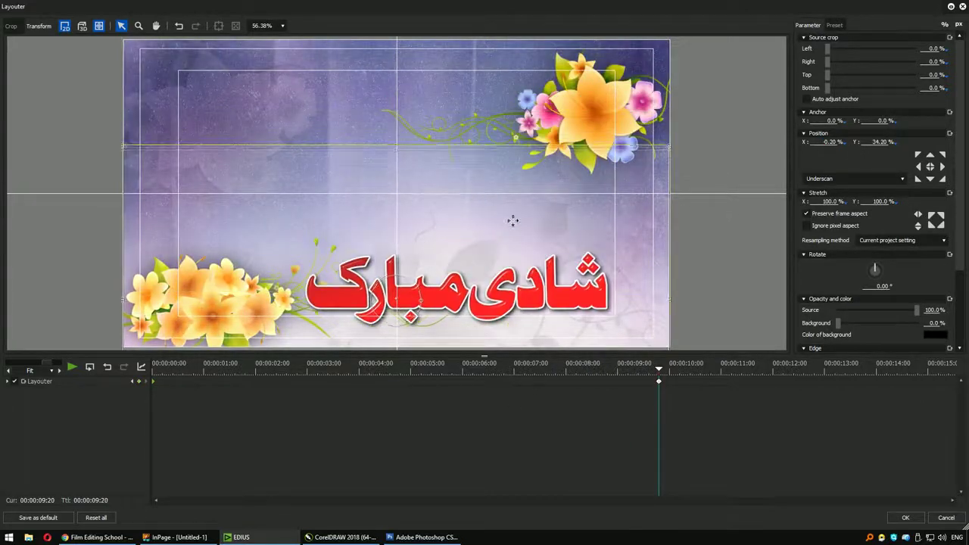
drag(606, 364, 3, 381)
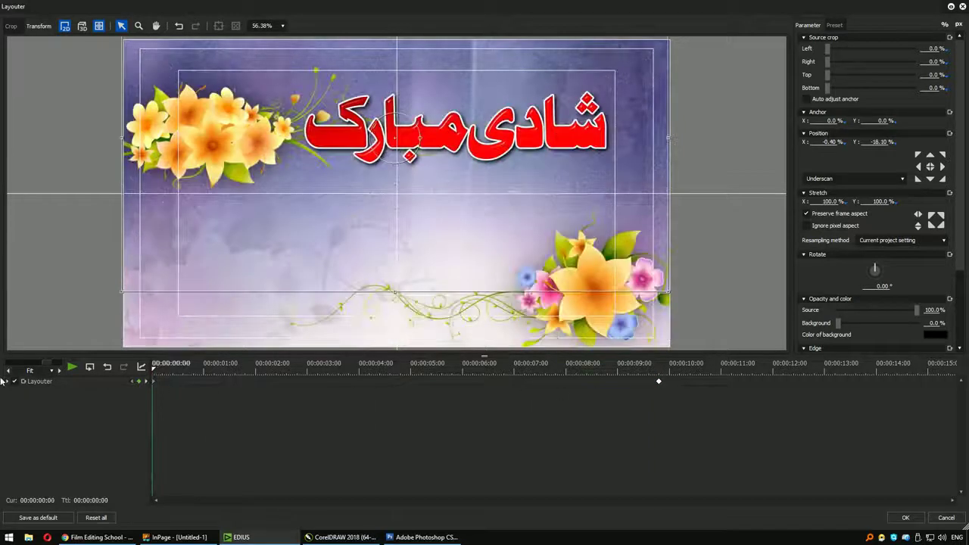
drag(184, 369, 667, 401)
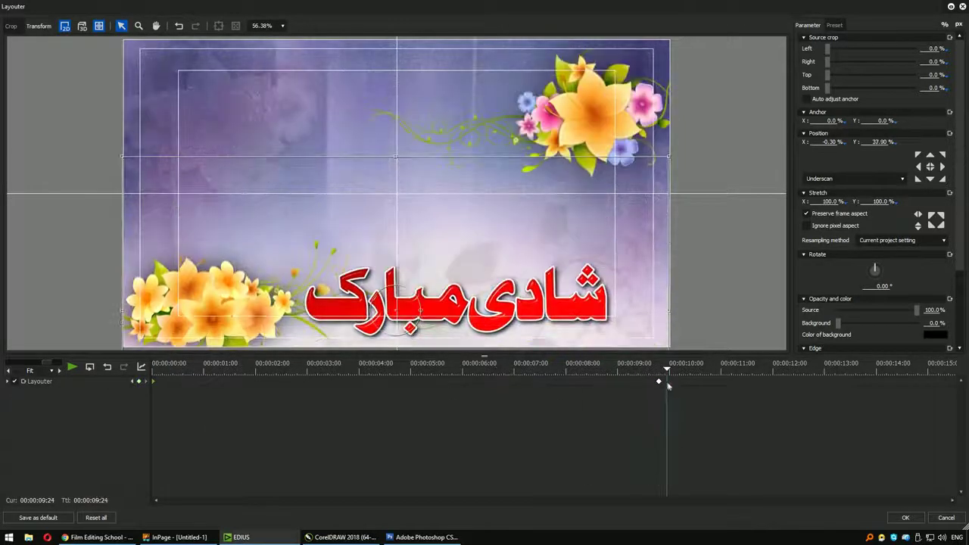
drag(746, 369, 845, 369)
drag(469, 223, 461, 303)
mouse_move(853, 373)
mouse_down()
mouse_move(770, 409)
mouse_move(660, 408)
mouse_up()
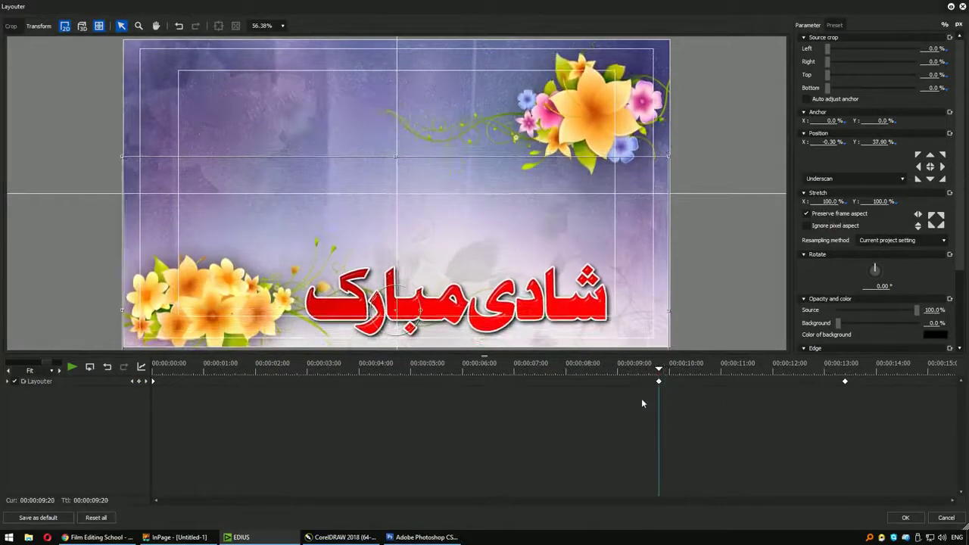
Delete the 09:20 keyframe, set X to -0.8 at 13:10, and push the title off-frame
key(Delete)
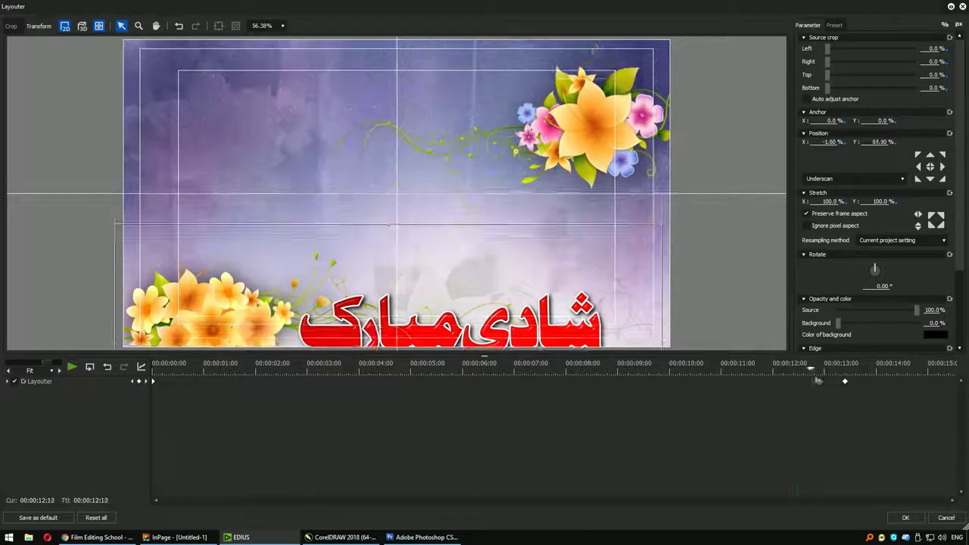
click(846, 383)
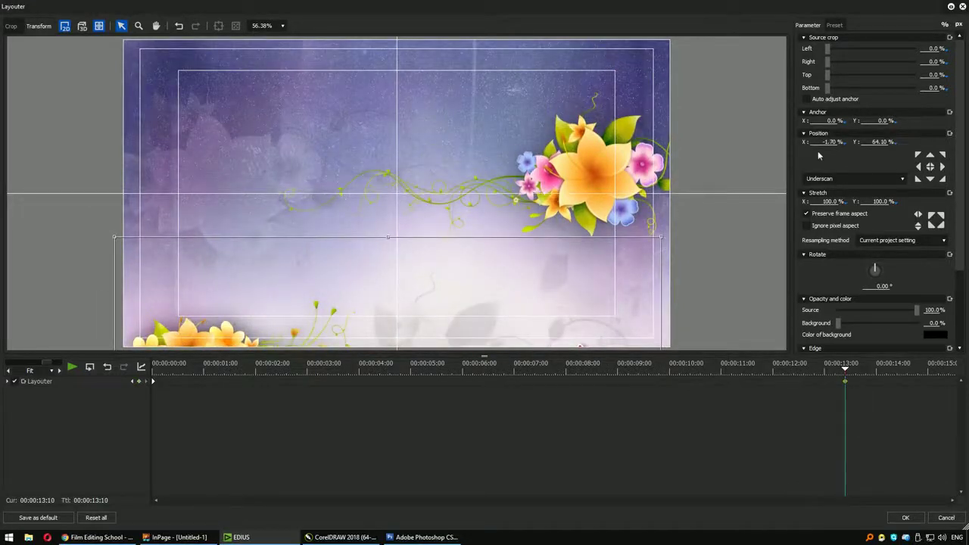
text(-0.8)
mouse_move(838, 358)
mouse_down()
mouse_move(99, 389)
mouse_move(670, 393)
mouse_move(856, 366)
mouse_move(846, 369)
mouse_up()
drag(383, 344, 391, 312)
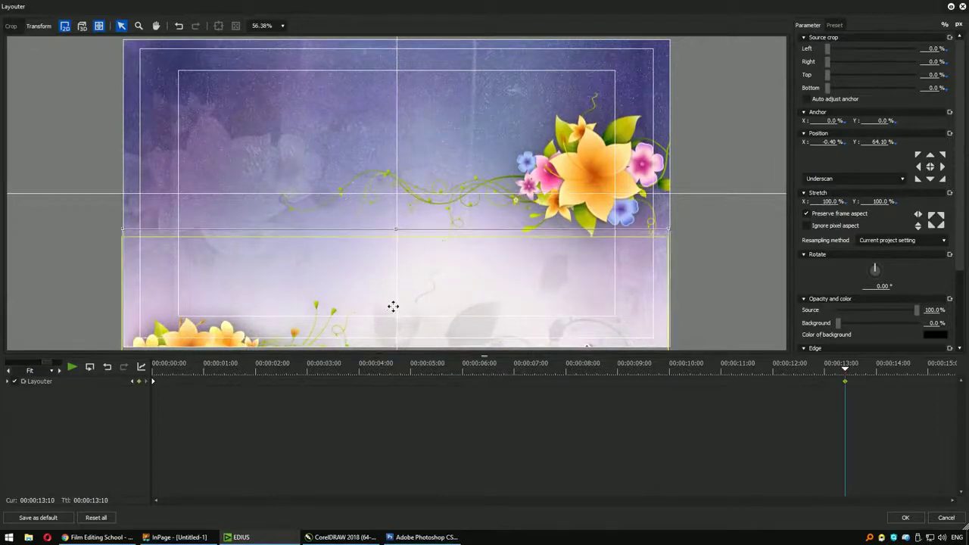
drag(518, 260, 519, 274)
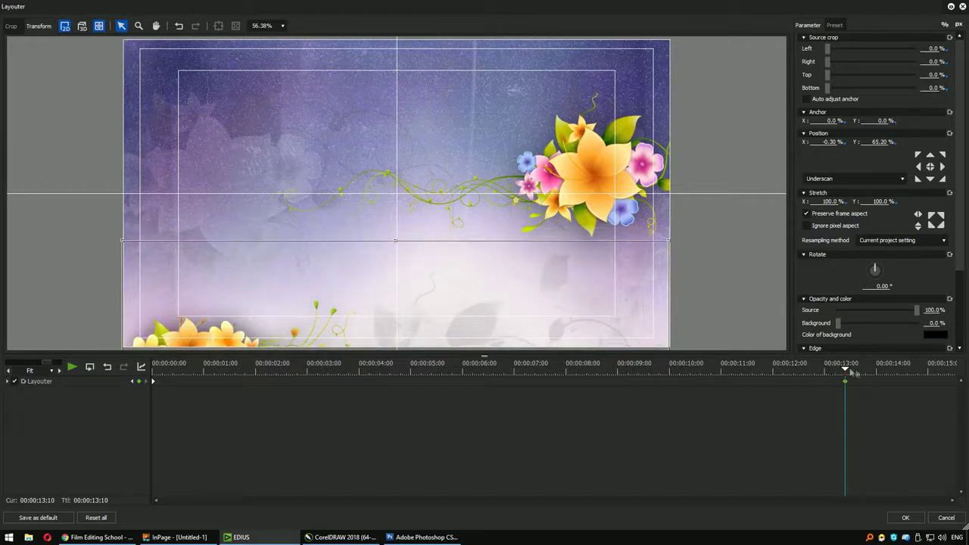
key(Up)
key(Up)
key(Up)
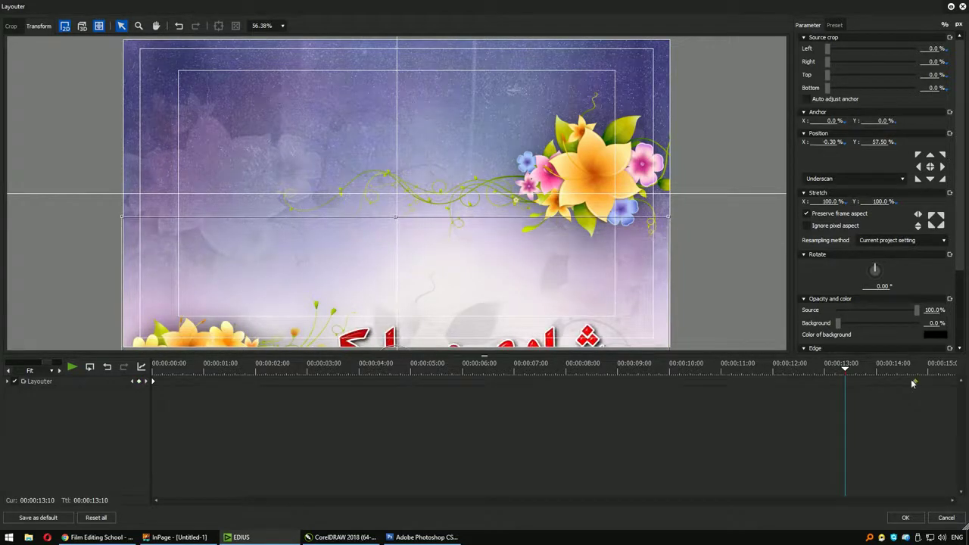
mouse_move(847, 379)
mouse_down()
mouse_move(831, 379)
mouse_move(861, 379)
mouse_move(56, 380)
mouse_up()
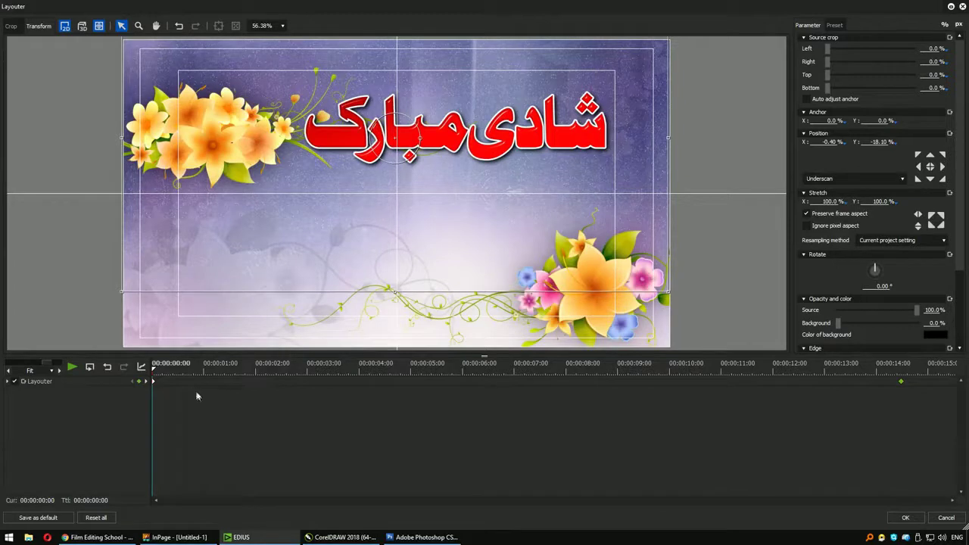
click(912, 520)
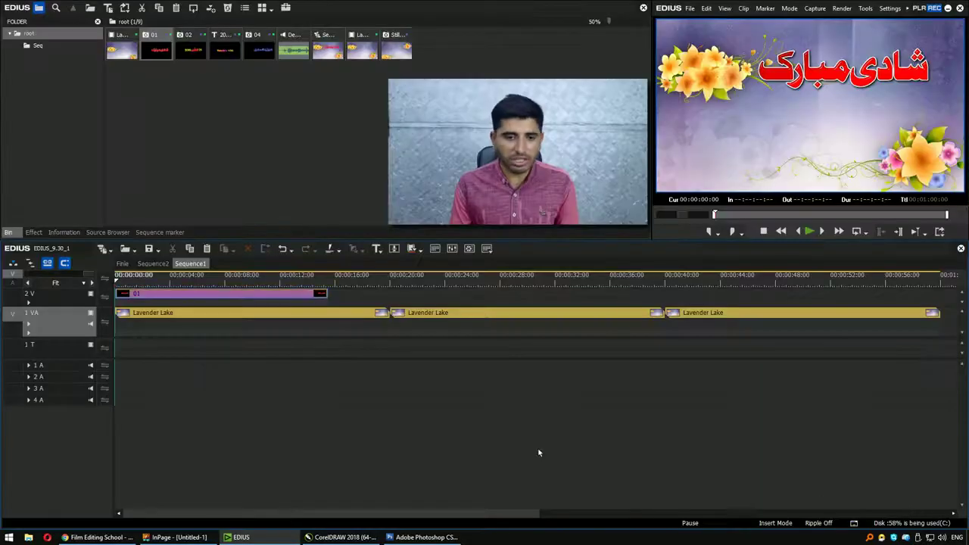
key(space)
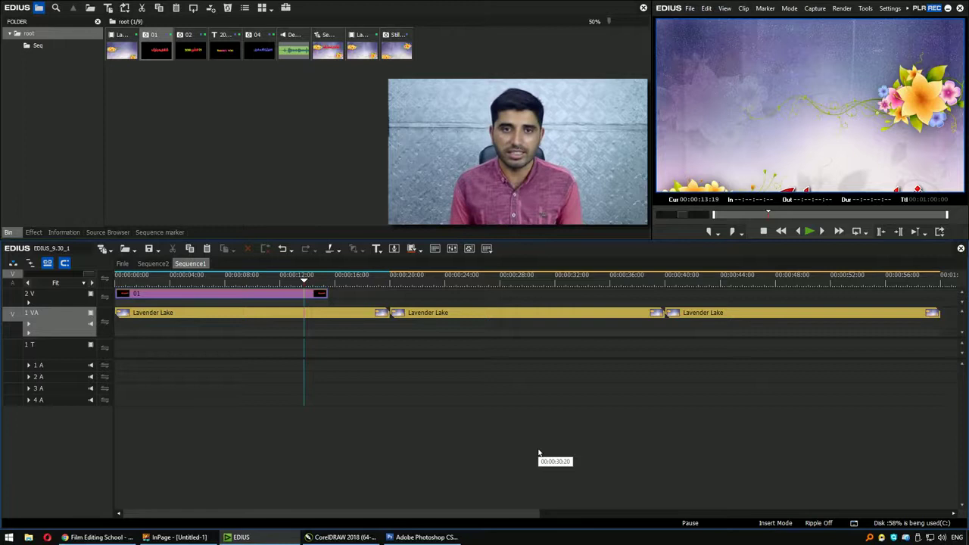
Add one new video track above track 2 V
right_click(65, 292)
mouse_move(143, 374)
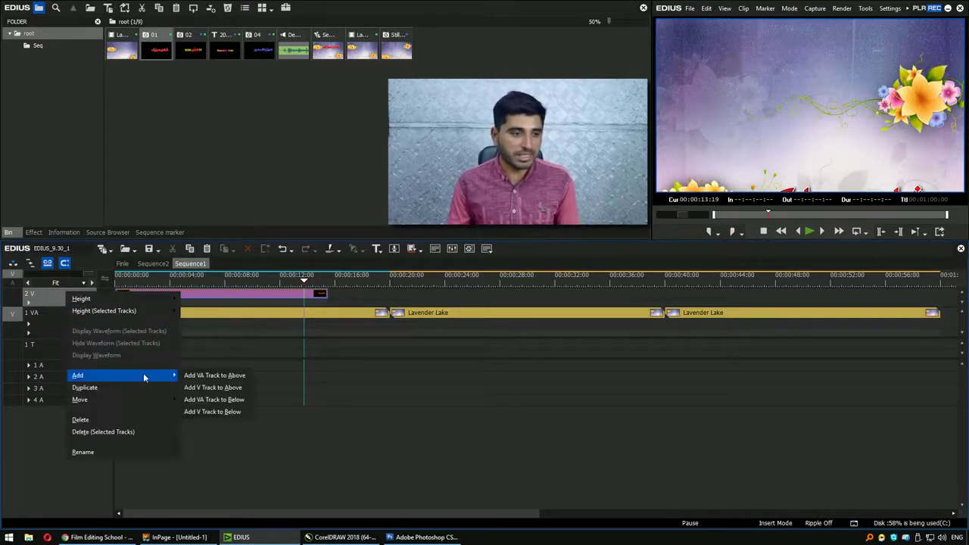
click(239, 390)
click(467, 411)
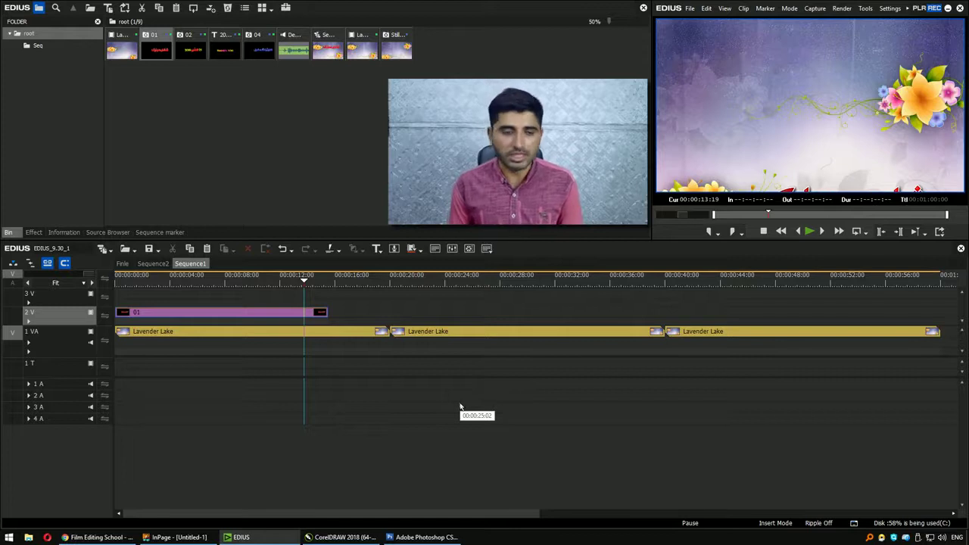
Place date title 02 on the new 3 V track and extend it to start earlier
click(342, 123)
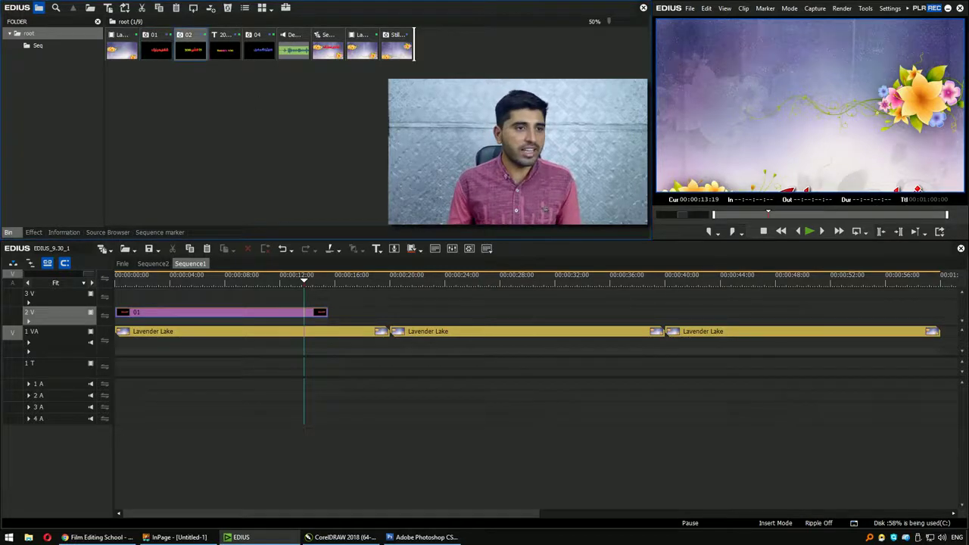
mouse_move(204, 54)
mouse_down()
mouse_move(300, 285)
mouse_move(136, 287)
mouse_up()
click(267, 282)
key(space)
scroll(269, 292, up, 5)
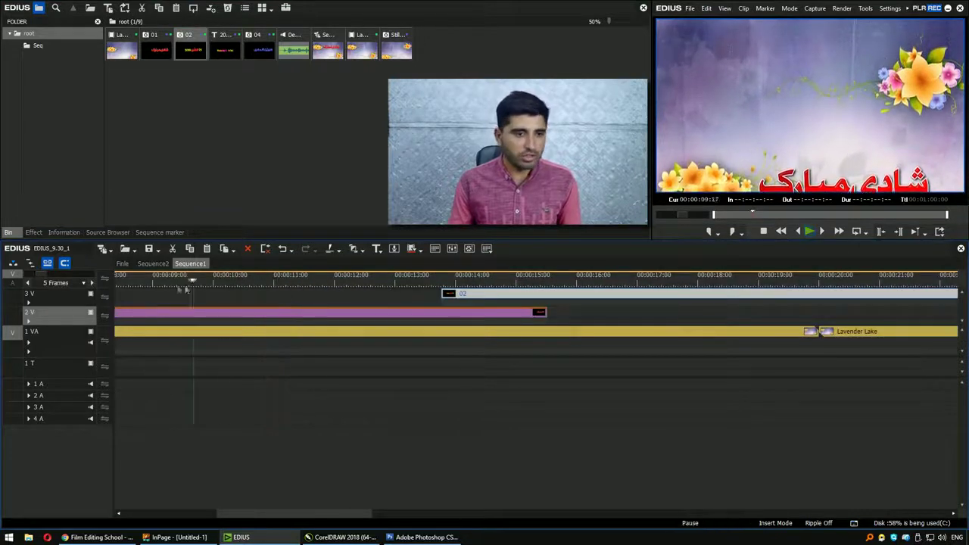
drag(395, 296, 184, 297)
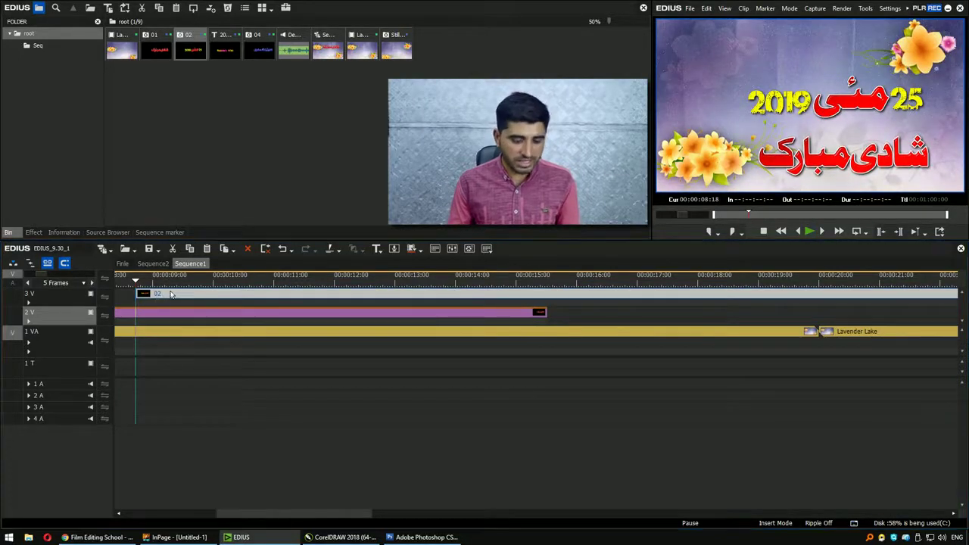
key(F7)
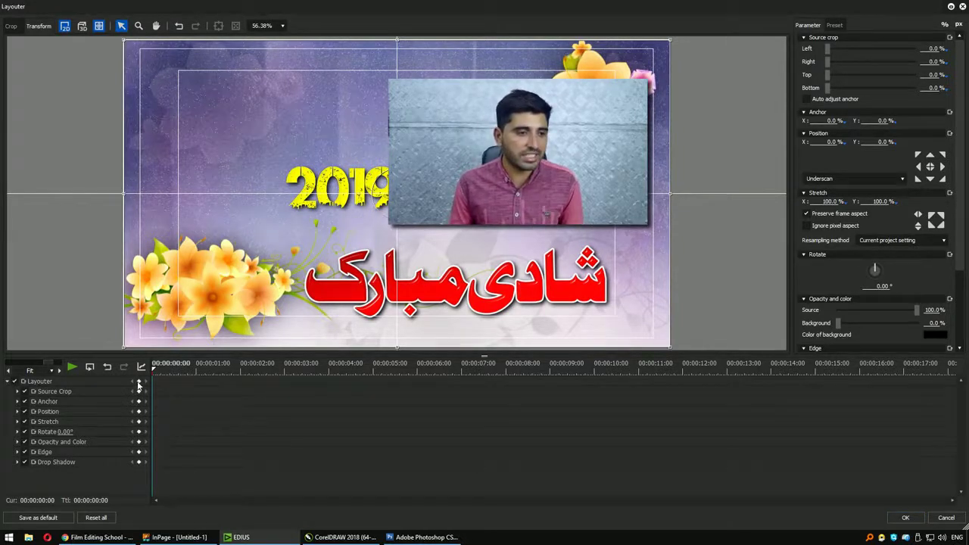
Move the date title from the top-left down to the frame bottom, entering -12.30
click(7, 381)
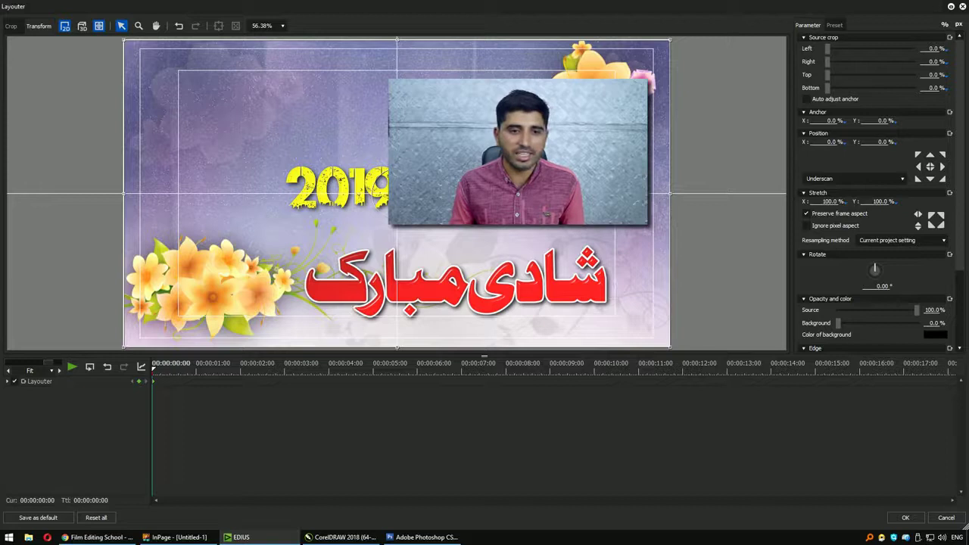
drag(469, 151, 400, 69)
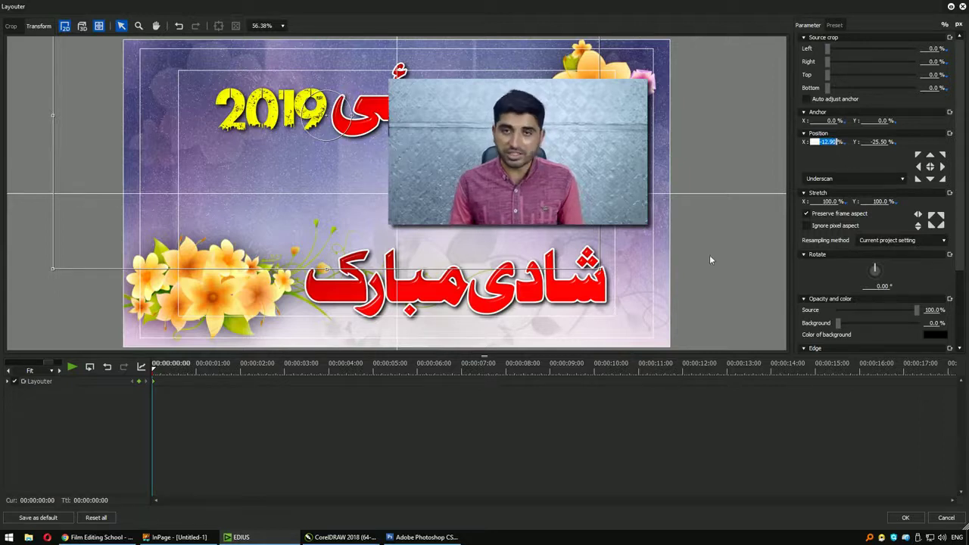
drag(173, 386, 688, 394)
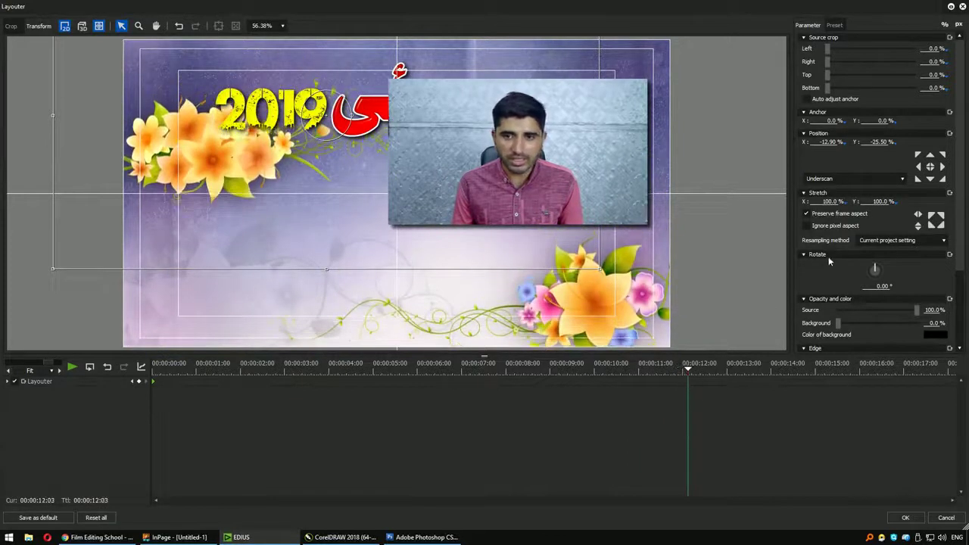
drag(511, 110, 493, 319)
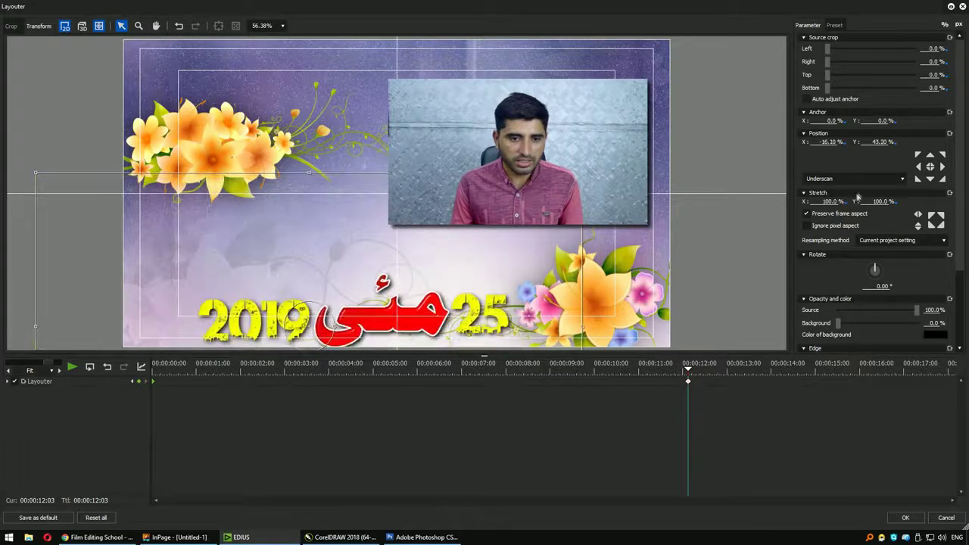
text(-12.30)
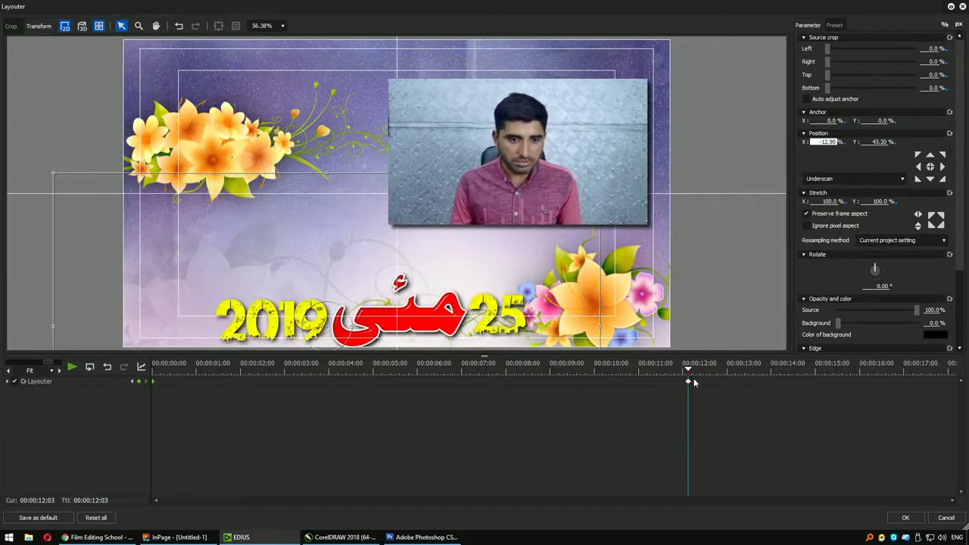
Keyframe the date title lower near 16:13 with values 12.3 and -12.90, then apply
drag(710, 375, 883, 373)
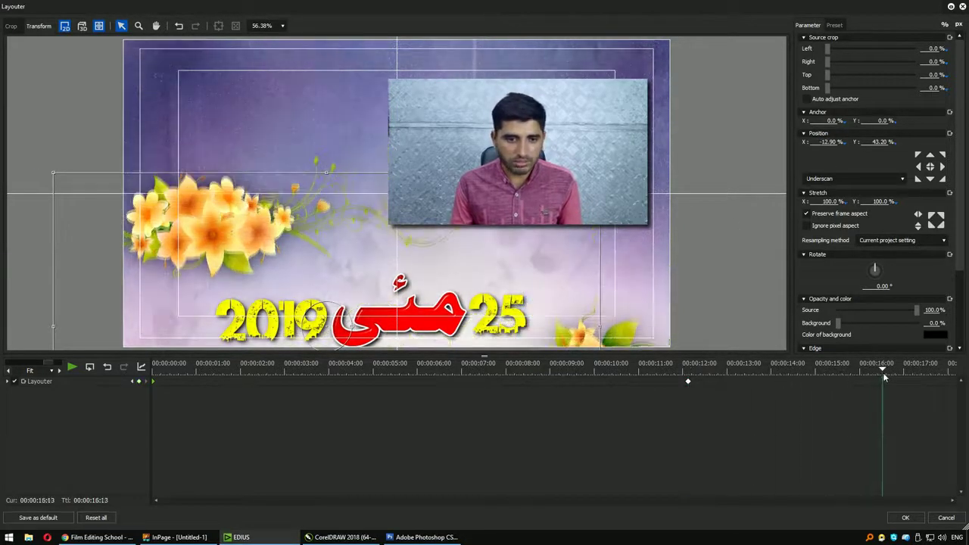
drag(521, 244, 521, 300)
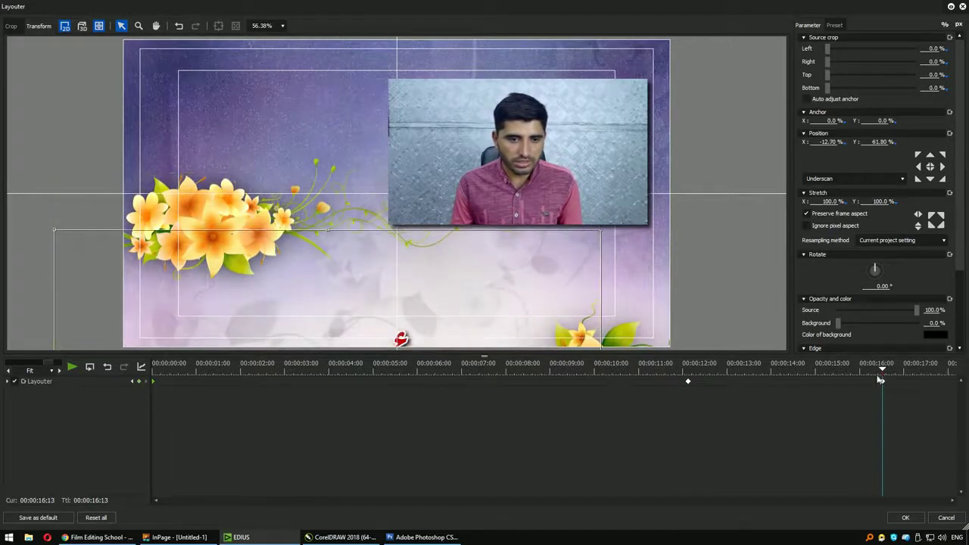
mouse_move(883, 377)
mouse_down()
mouse_move(815, 373)
mouse_move(883, 382)
mouse_up()
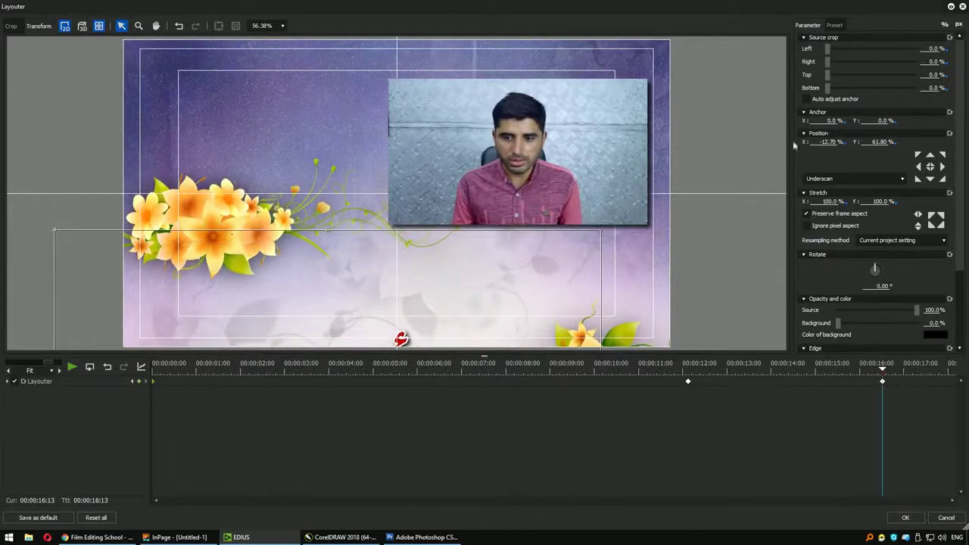
text(12.3)
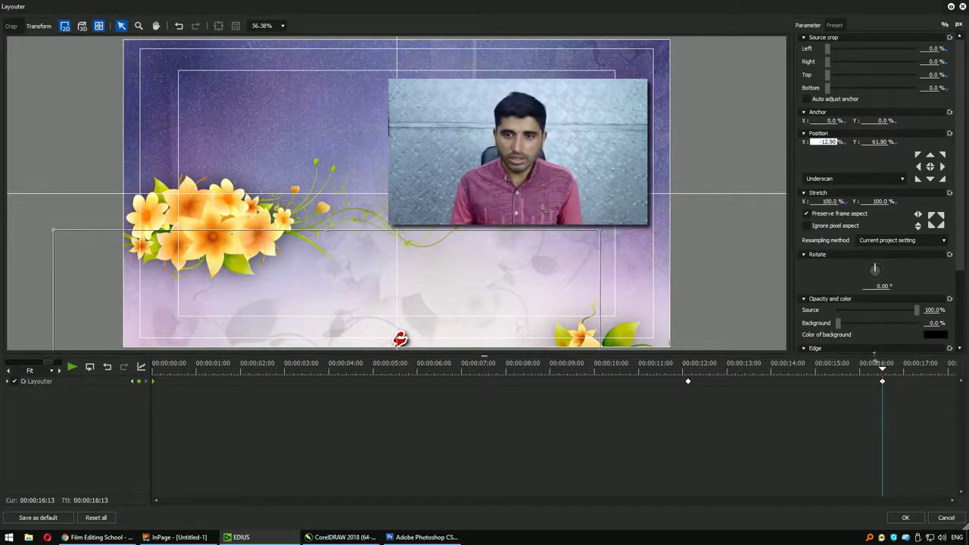
drag(410, 327, 421, 331)
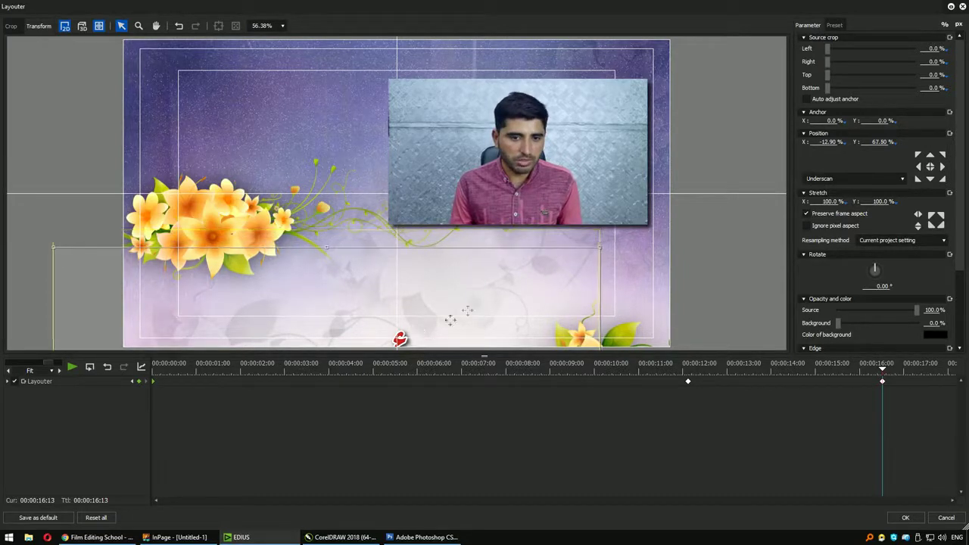
text(-12.90)
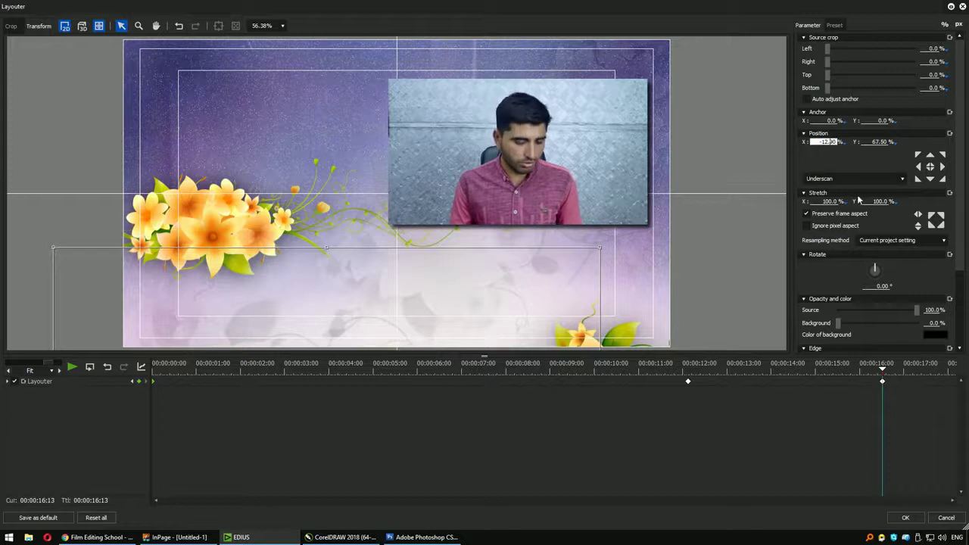
drag(883, 368, 890, 369)
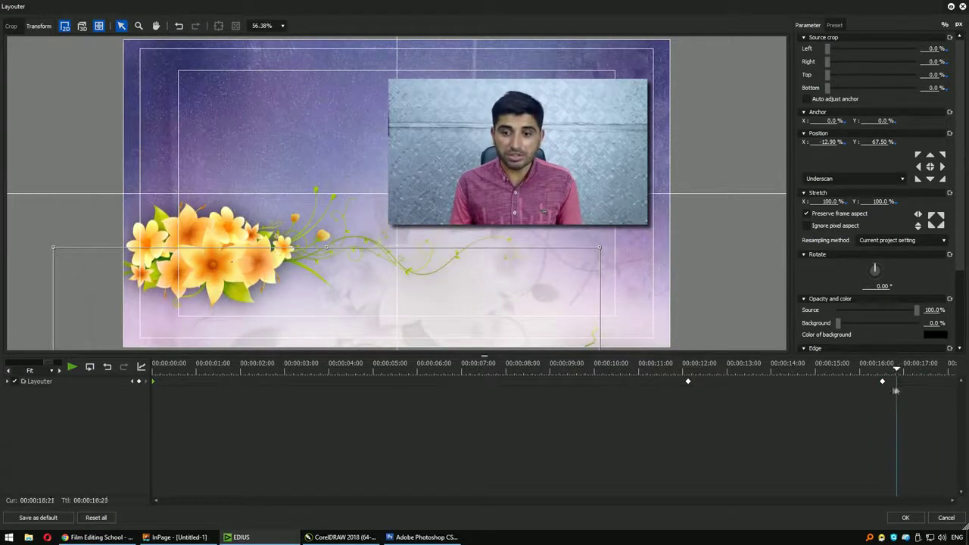
drag(816, 386, 56, 381)
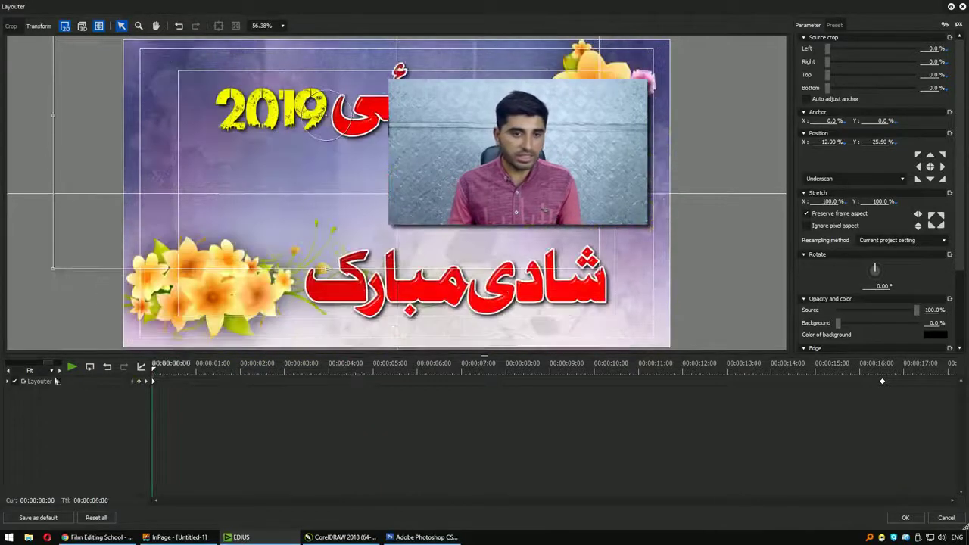
drag(182, 371, 883, 381)
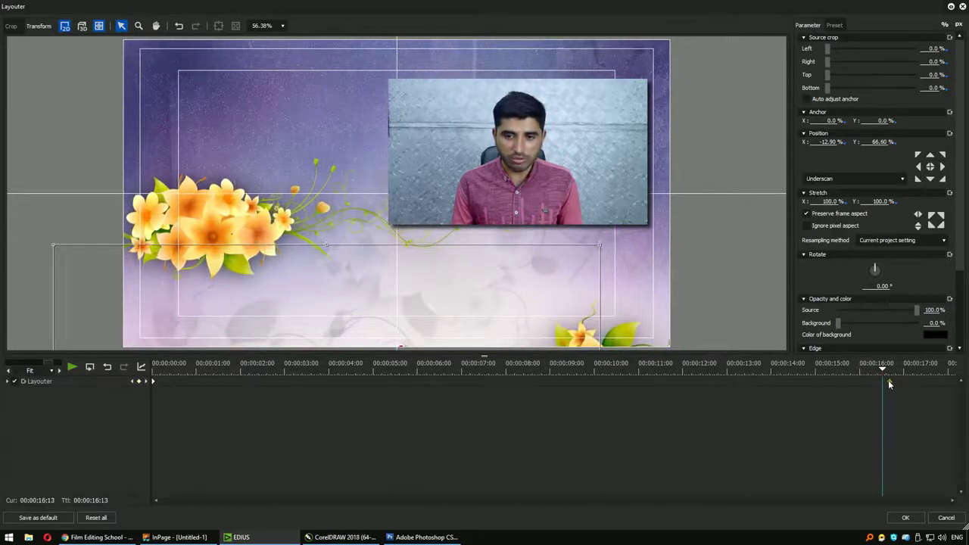
drag(883, 382, 895, 381)
click(906, 518)
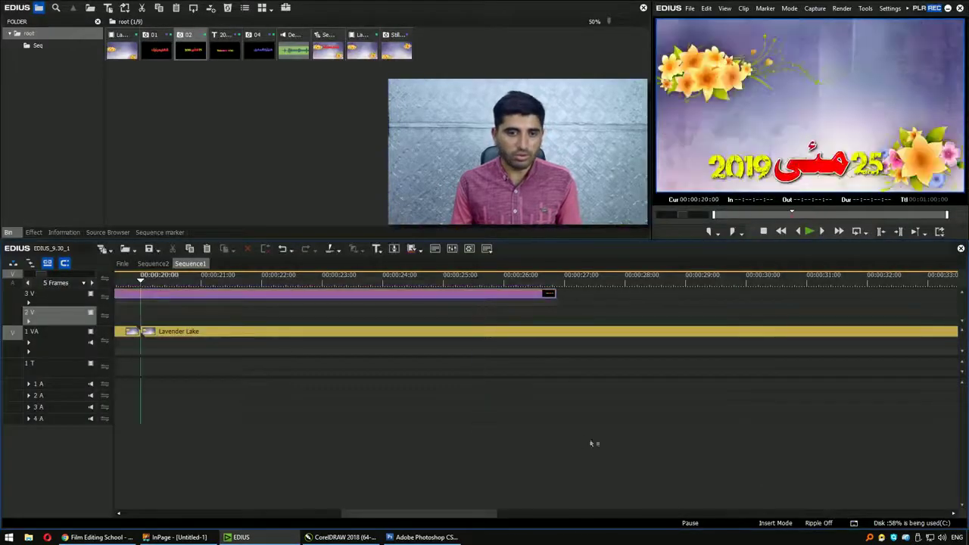
Play the timeline to preview both titles, then open the 3V date clip in Layouter
key(Page_Up)
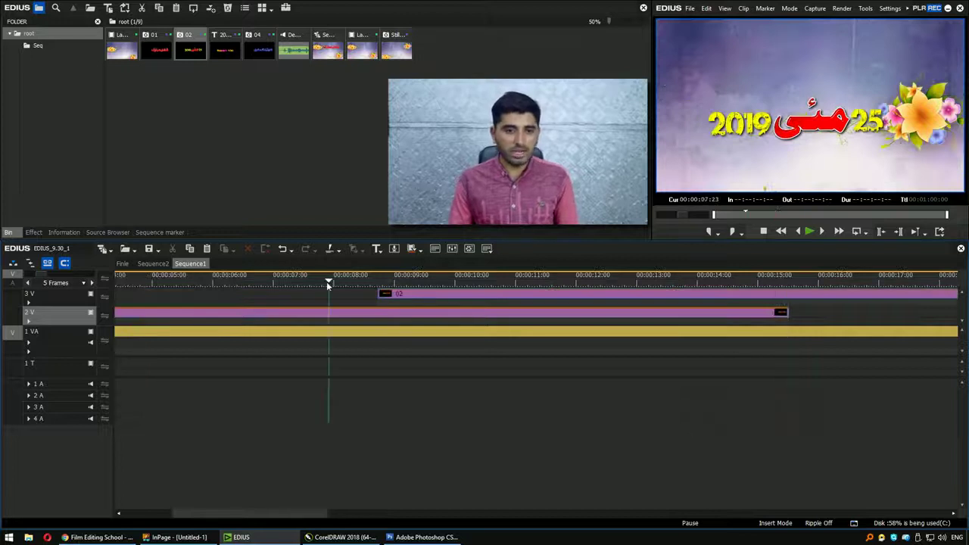
key(space)
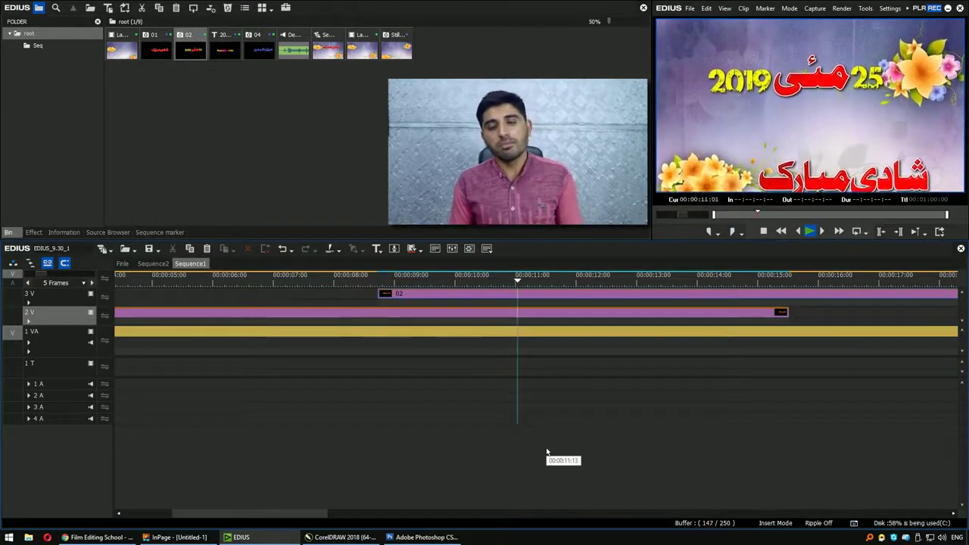
key(space)
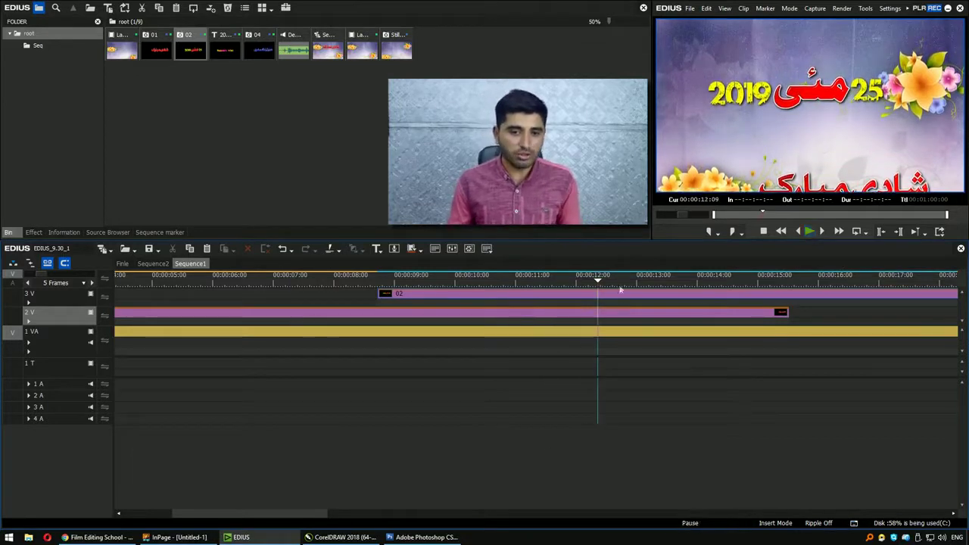
click(621, 293)
key(F7)
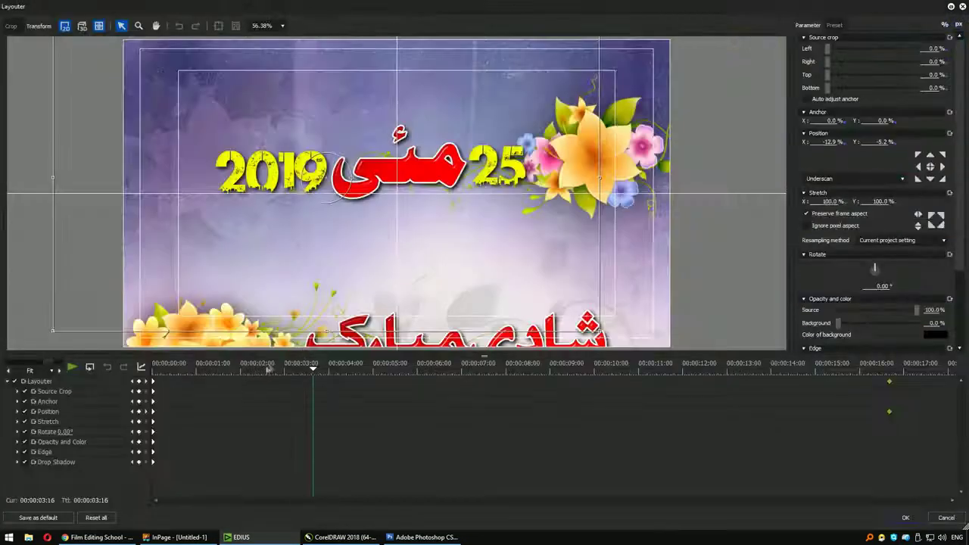
At the clip start, crop the date title's left side to 91.80% with a 100 px soft edge
key(Home)
drag(180, 375, 326, 373)
click(8, 382)
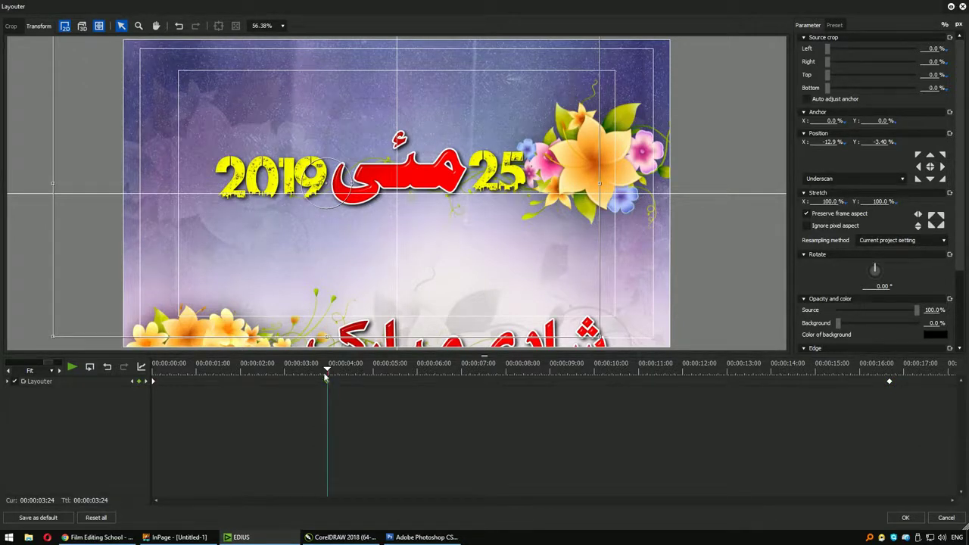
key(Home)
mouse_move(828, 62)
mouse_down()
mouse_move(810, 65)
mouse_move(904, 55)
mouse_up()
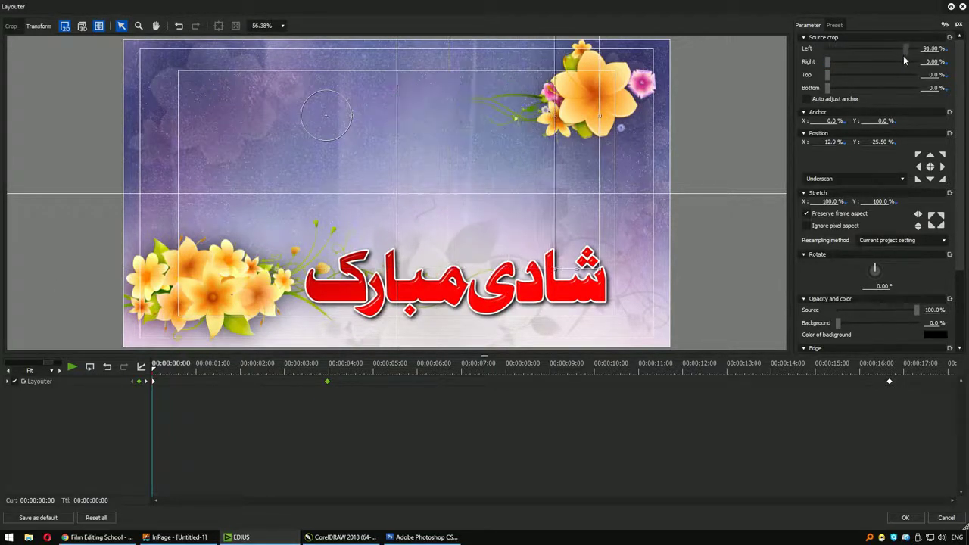
scroll(871, 250, down, 3)
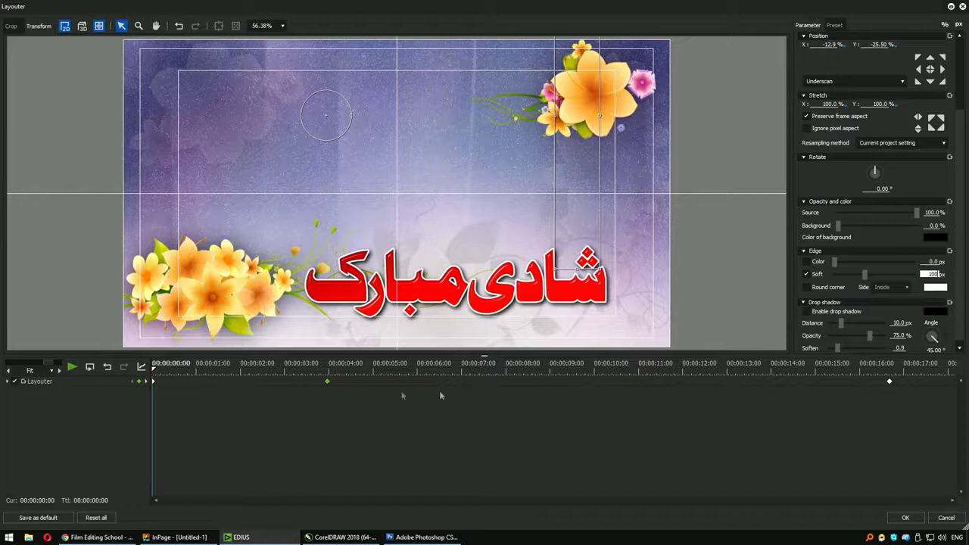
Scrub the first four seconds to check the date title's drop-in reveal, then apply
drag(246, 371, 327, 371)
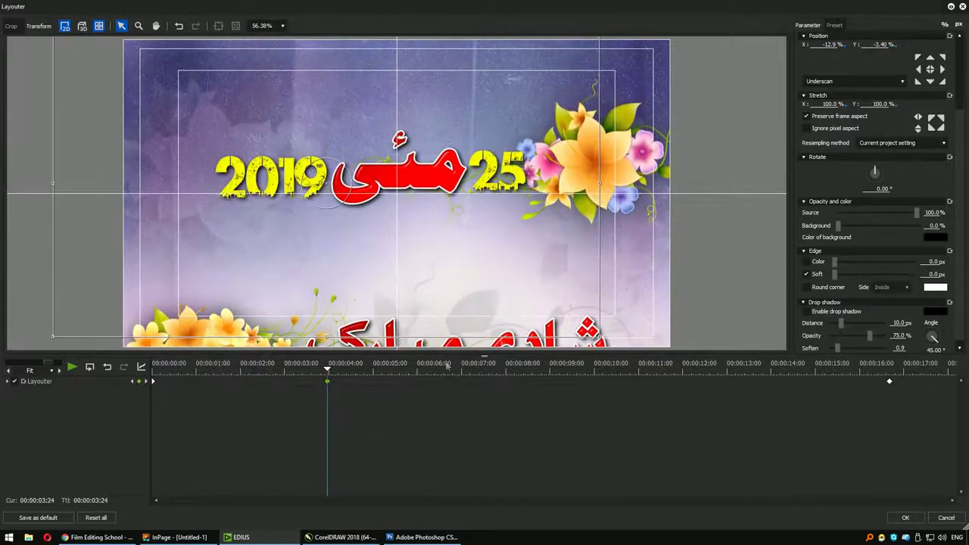
mouse_move(327, 371)
mouse_down()
mouse_move(218, 372)
mouse_move(328, 409)
mouse_up()
click(272, 379)
drag(225, 382, 152, 375)
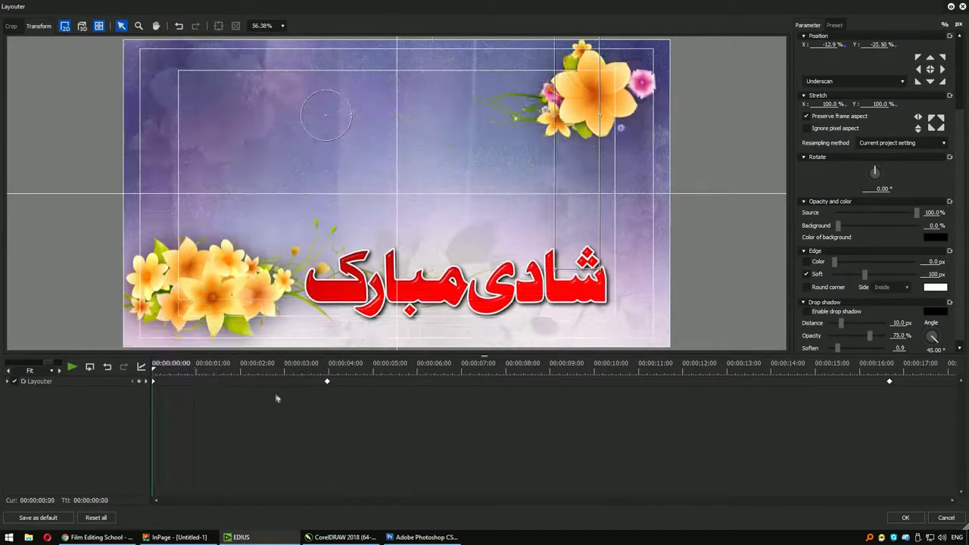
click(8, 381)
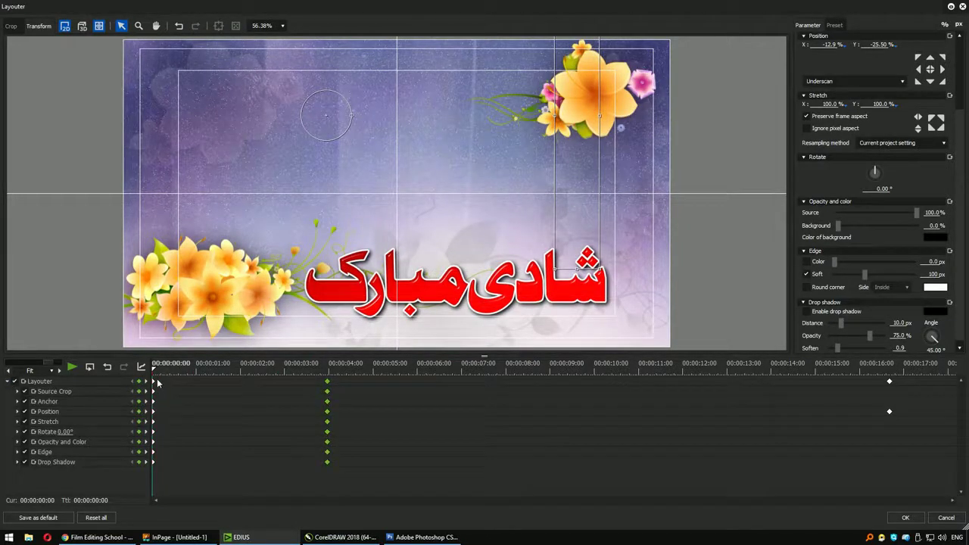
drag(277, 393, 279, 392)
click(906, 518)
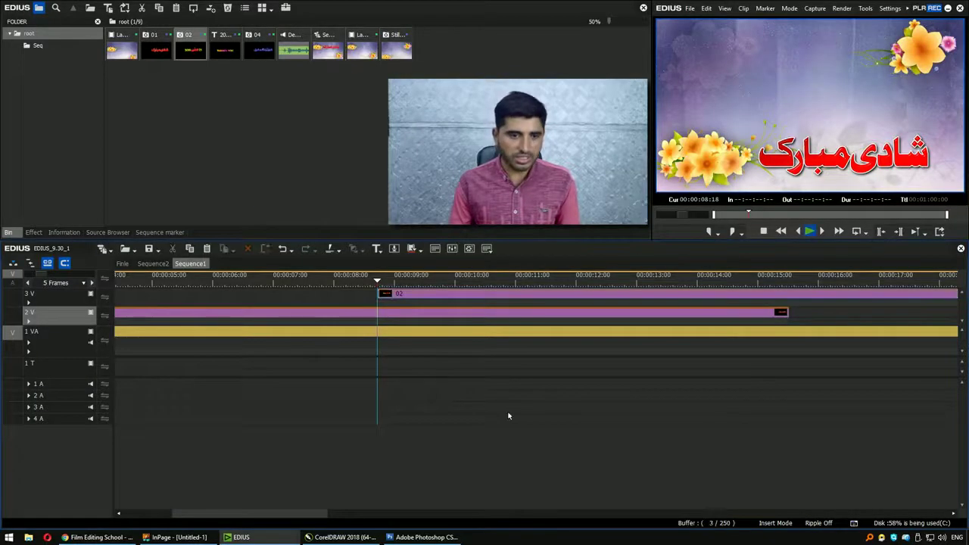
Play Sequence1 from the beginning to review both animated titles, then stop
key(space)
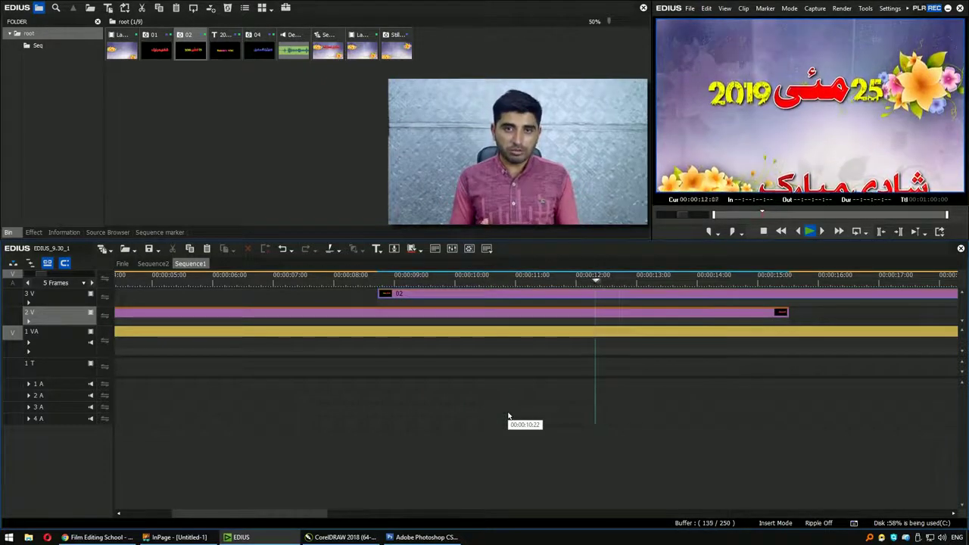
key(Home)
scroll(545, 440, down, 1)
scroll(392, 438, down, 1)
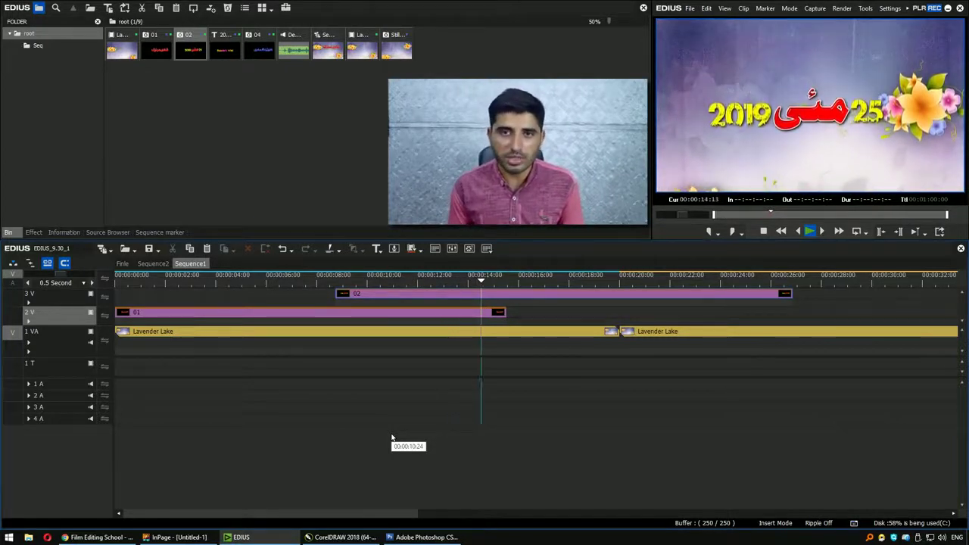
ctrl+scroll(526, 396, down, 3)
key(space)
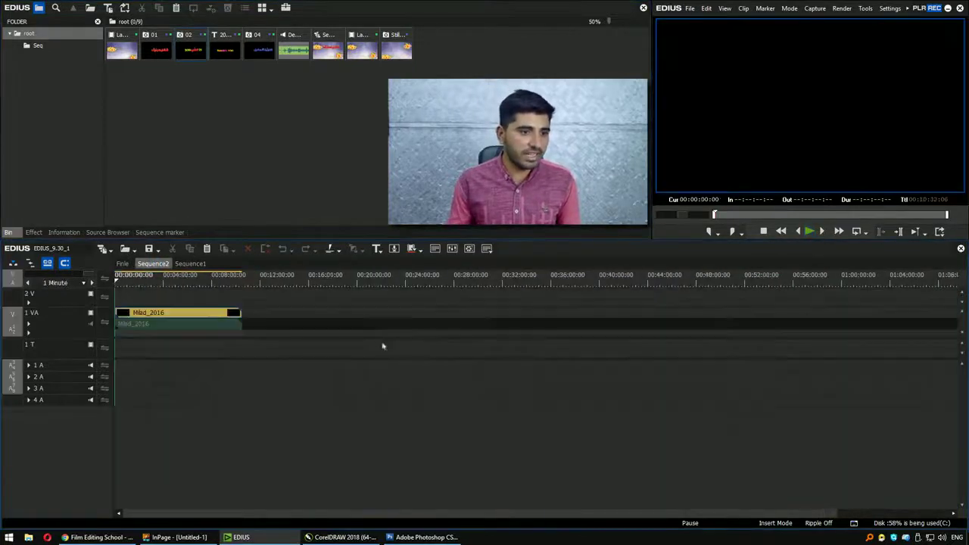
ctrl+scroll(265, 377, up, 2)
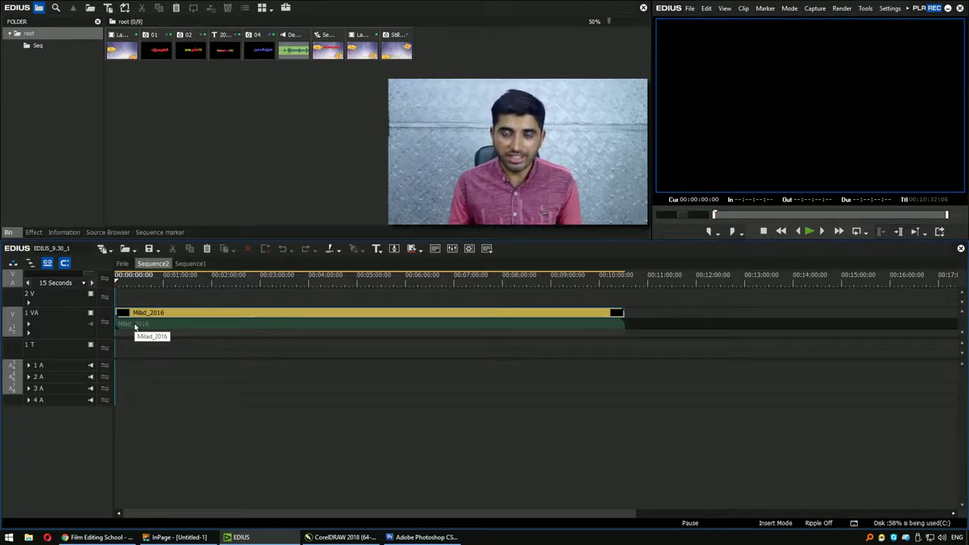
drag(381, 278, 469, 292)
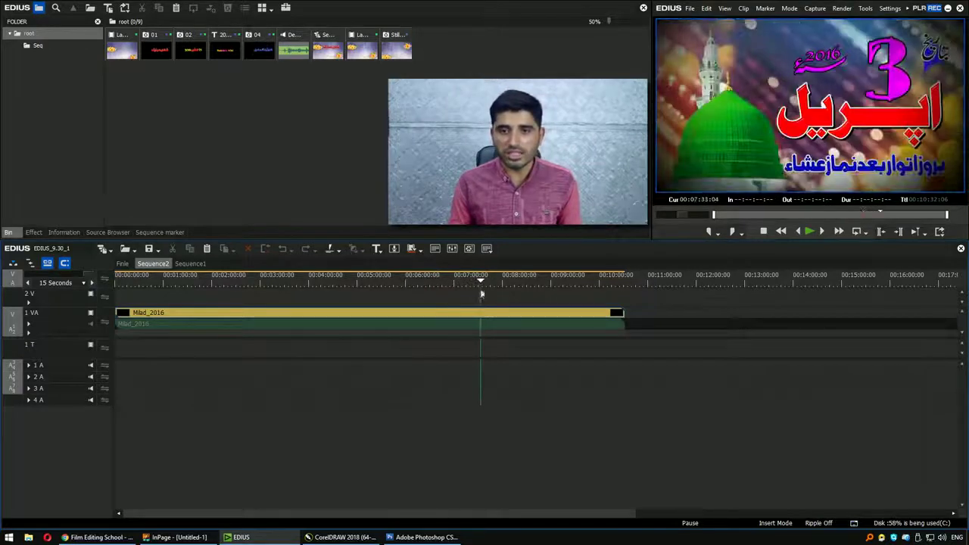
drag(469, 292, 463, 290)
key(space)
scroll(512, 295, up, 2)
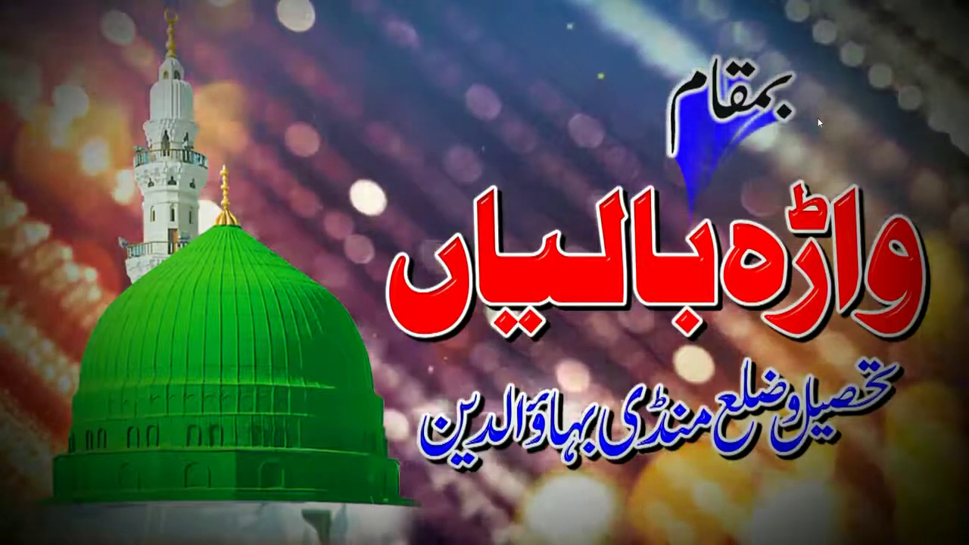
key(Escape)
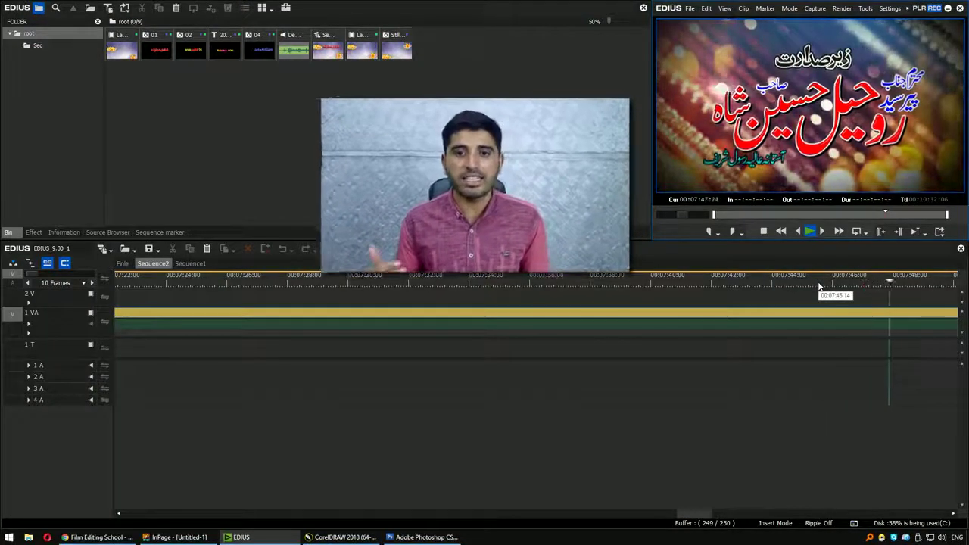
key(space)
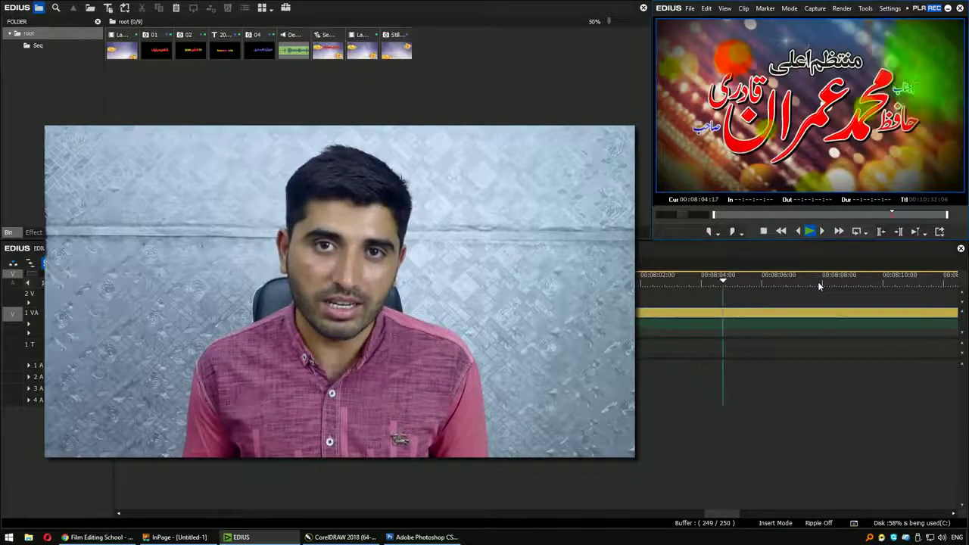
key(space)
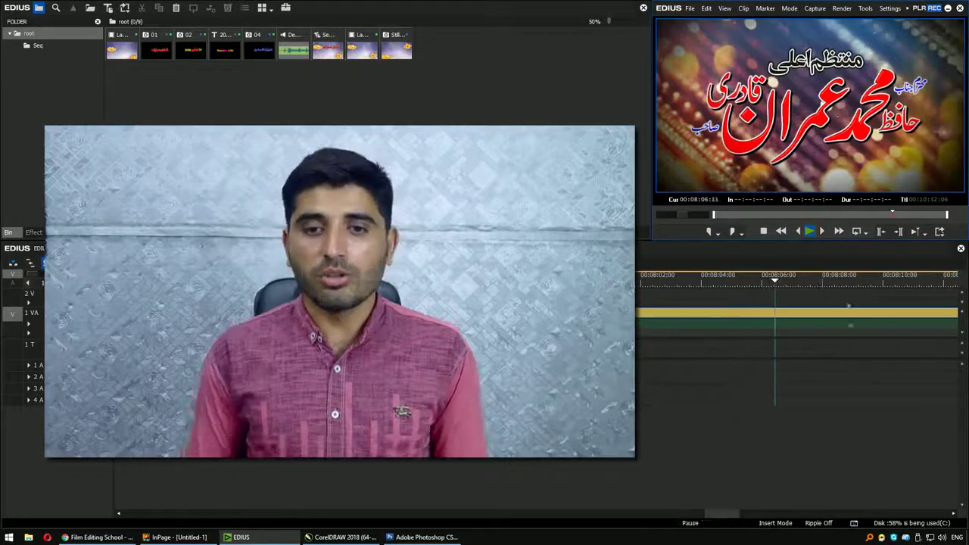
scroll(824, 450, down, 4)
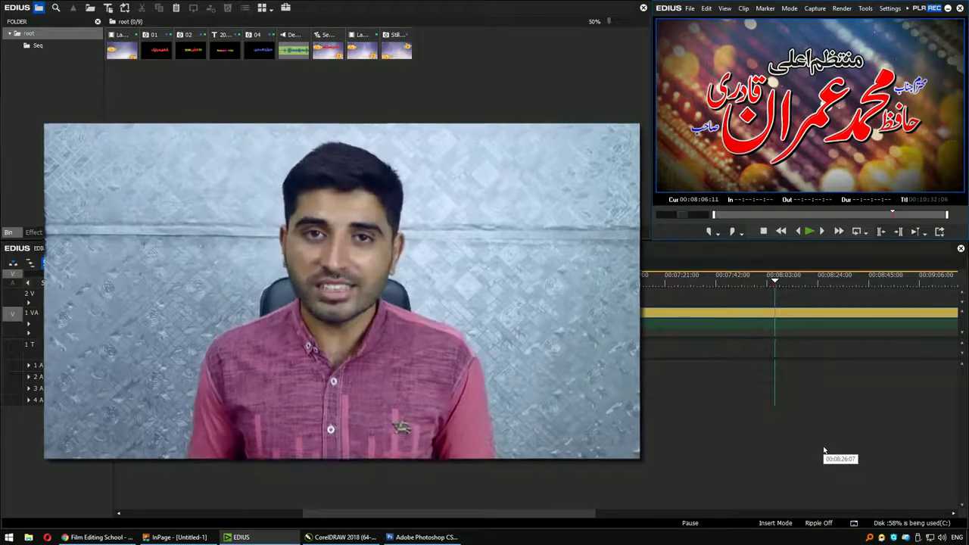